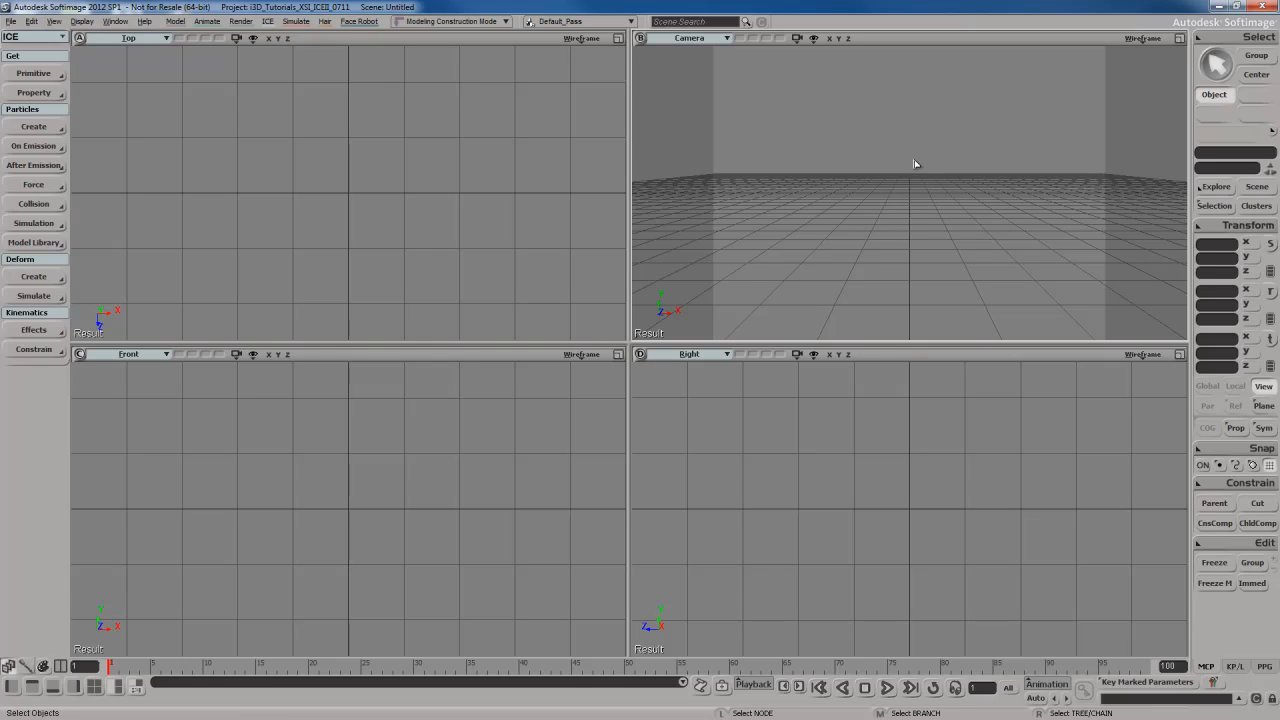
# Maximize the Camera view and create a polygon mesh grid with U Length and V Length of 50.
pyautogui.click(1180, 40)
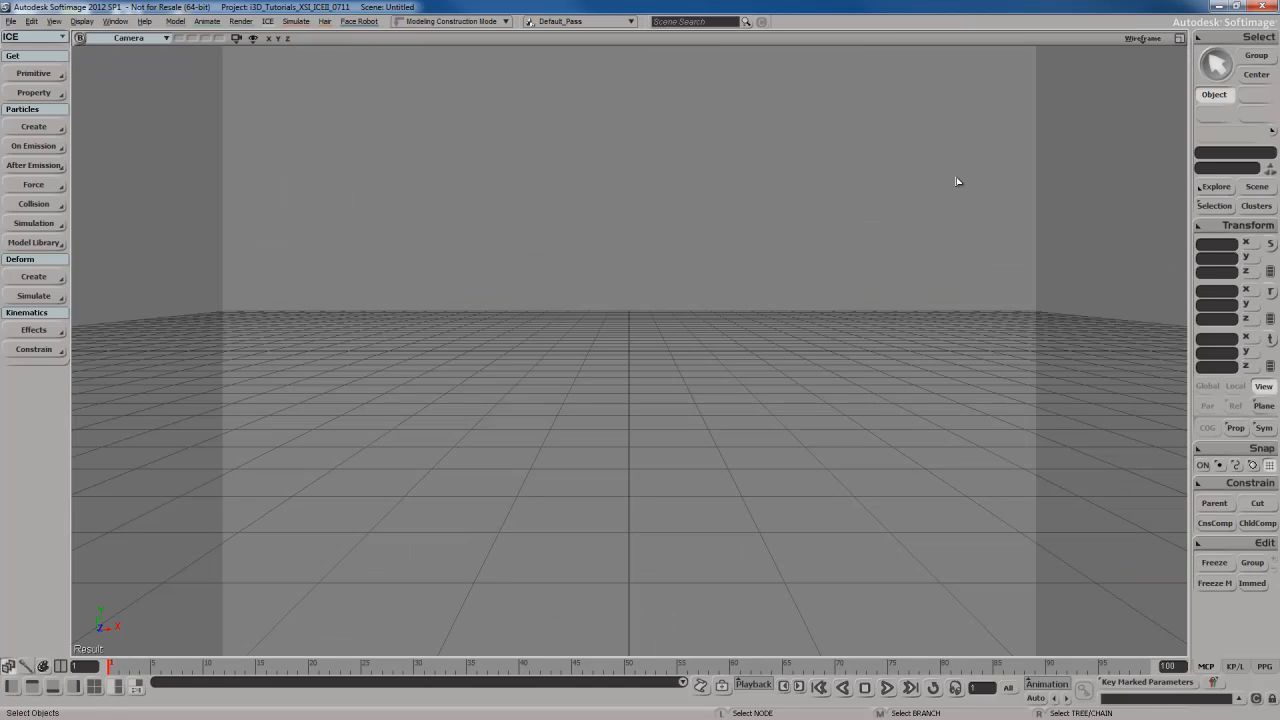
pyautogui.press('o')
pyautogui.moveTo(800, 169); pyautogui.dragTo(786, 352)
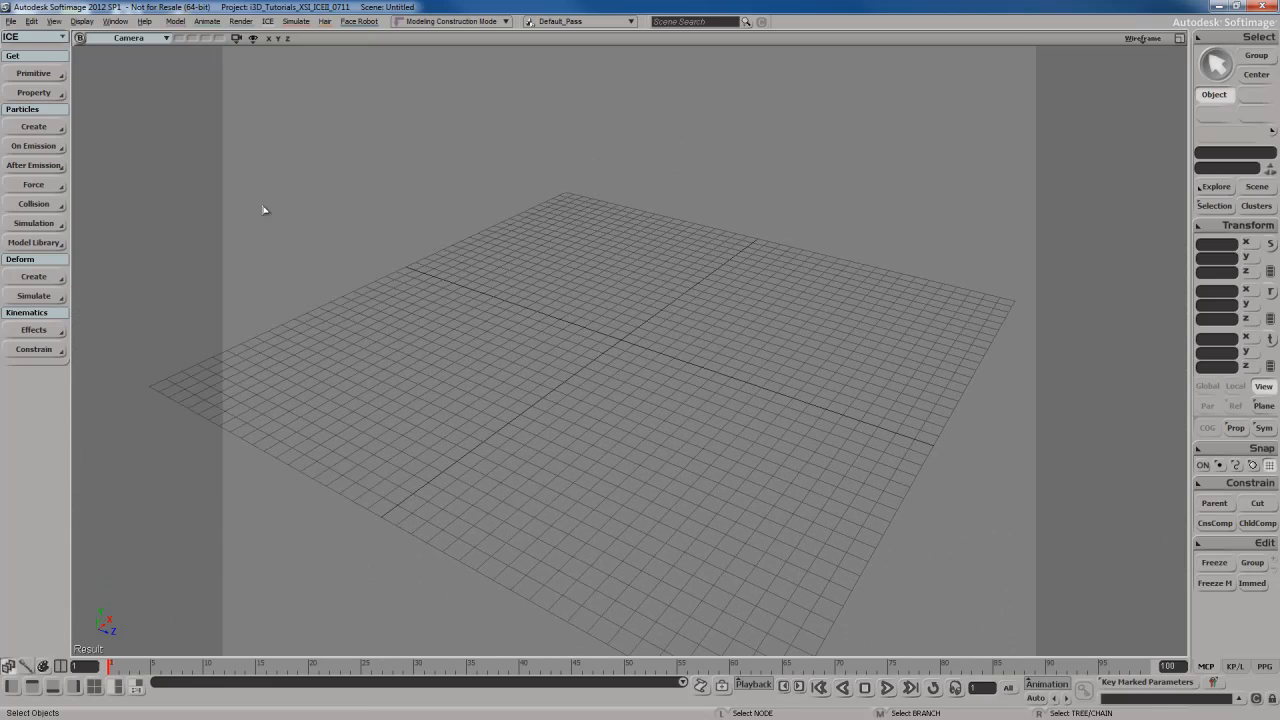
pyautogui.click(34, 74)
pyautogui.moveTo(142, 101)
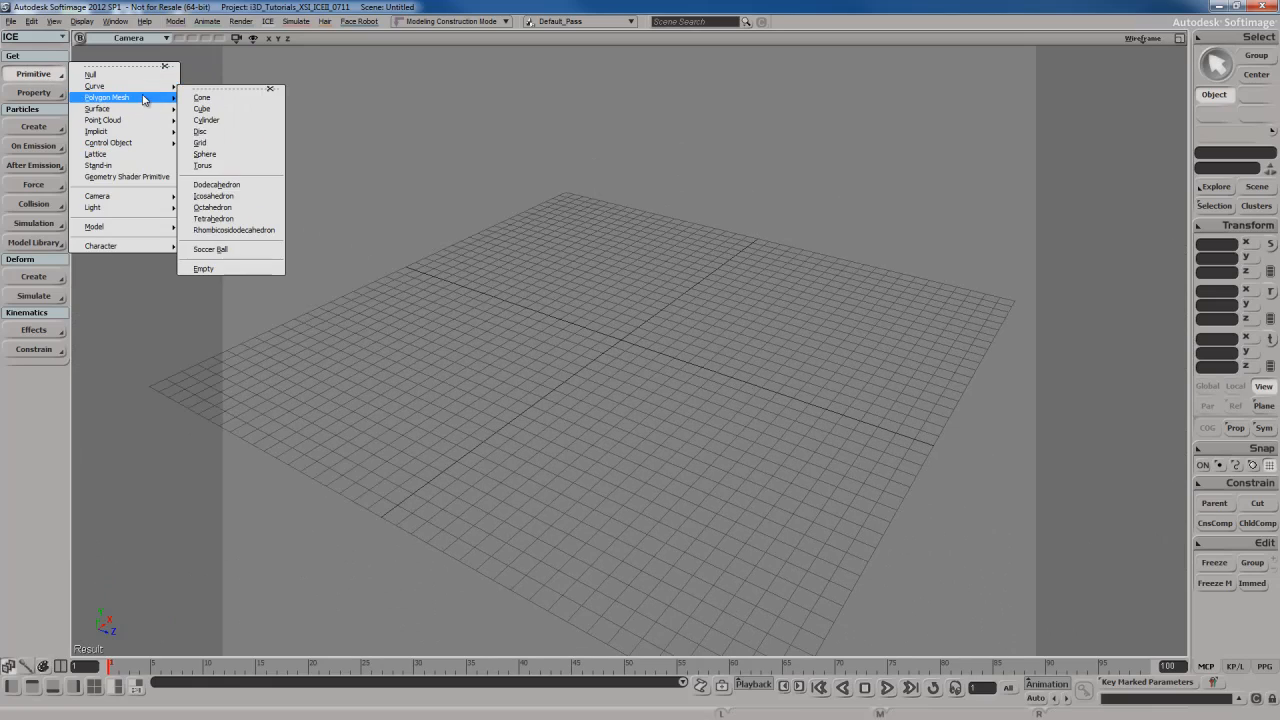
pyautogui.click(234, 142)
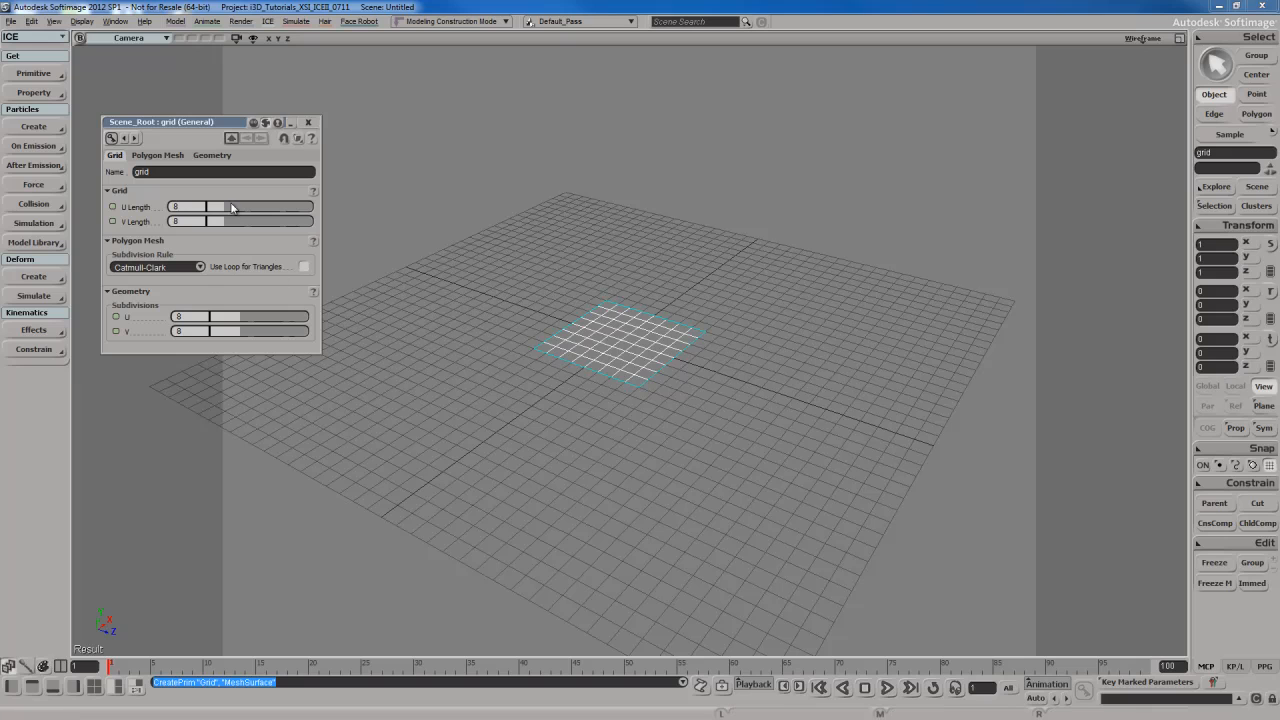
pyautogui.moveTo(223, 212); pyautogui.dragTo(331, 214)
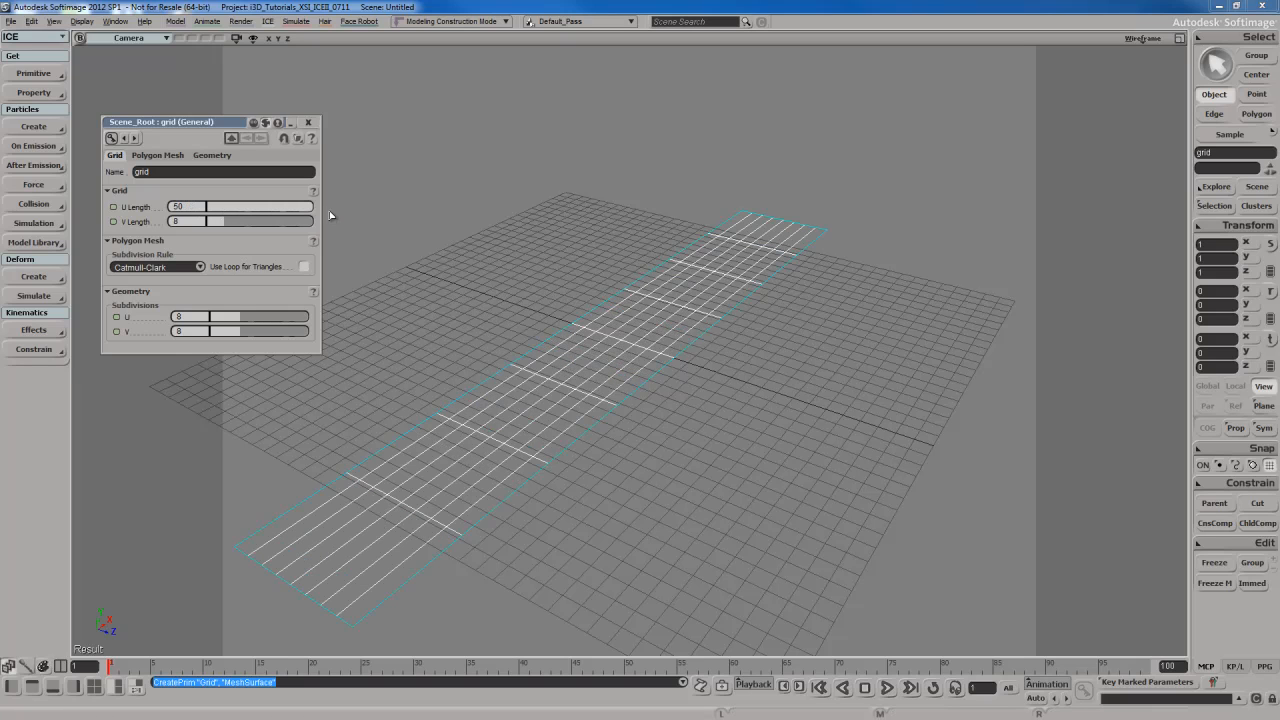
pyautogui.moveTo(240, 222); pyautogui.dragTo(328, 225)
pyautogui.scroll(-6, 600, 274)
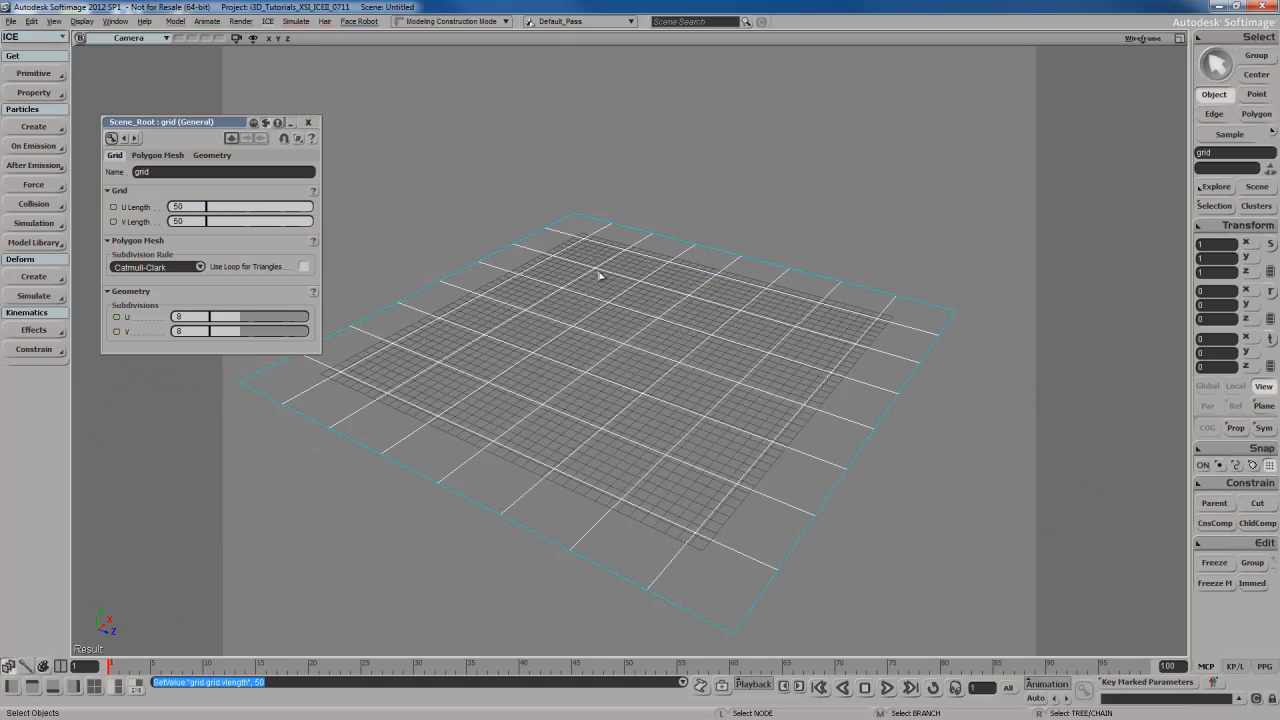
pyautogui.press('s')
pyautogui.moveTo(600, 274); pyautogui.dragTo(635, 311, button='right')
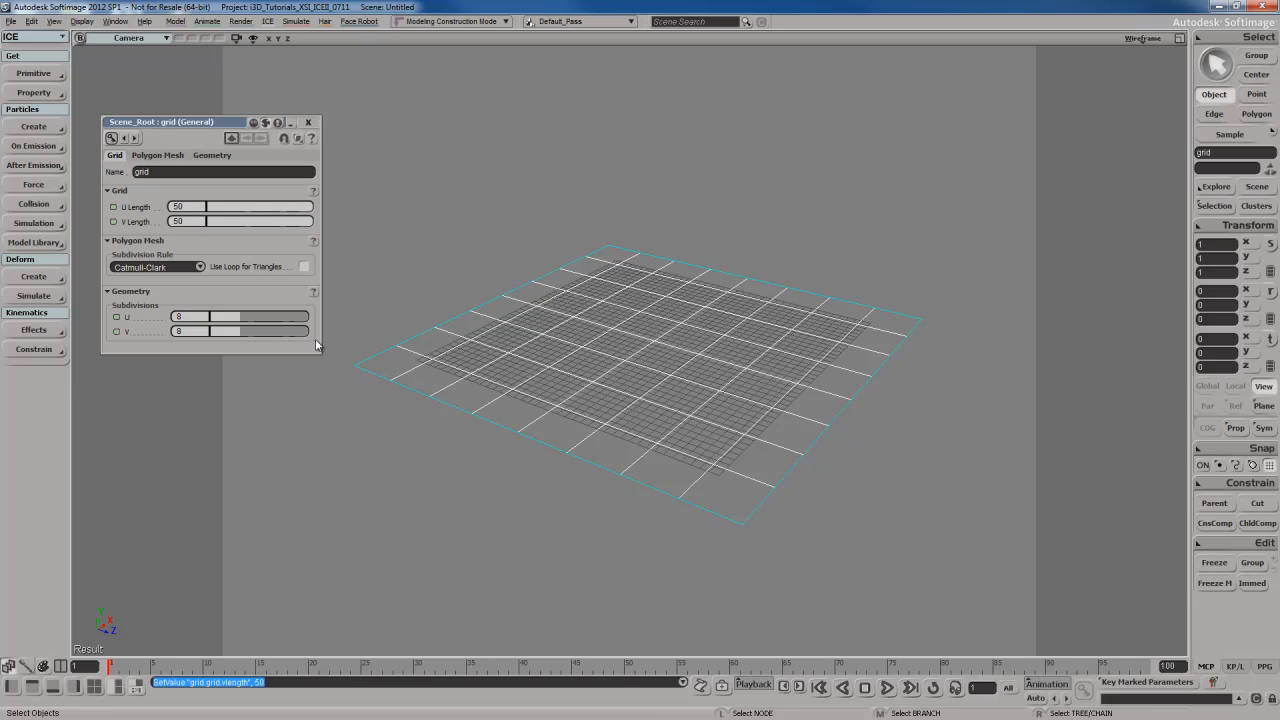
# Try 24 subdivisions in U and V on the grid and undo both changes.
pyautogui.moveTo(249, 322); pyautogui.dragTo(279, 332)
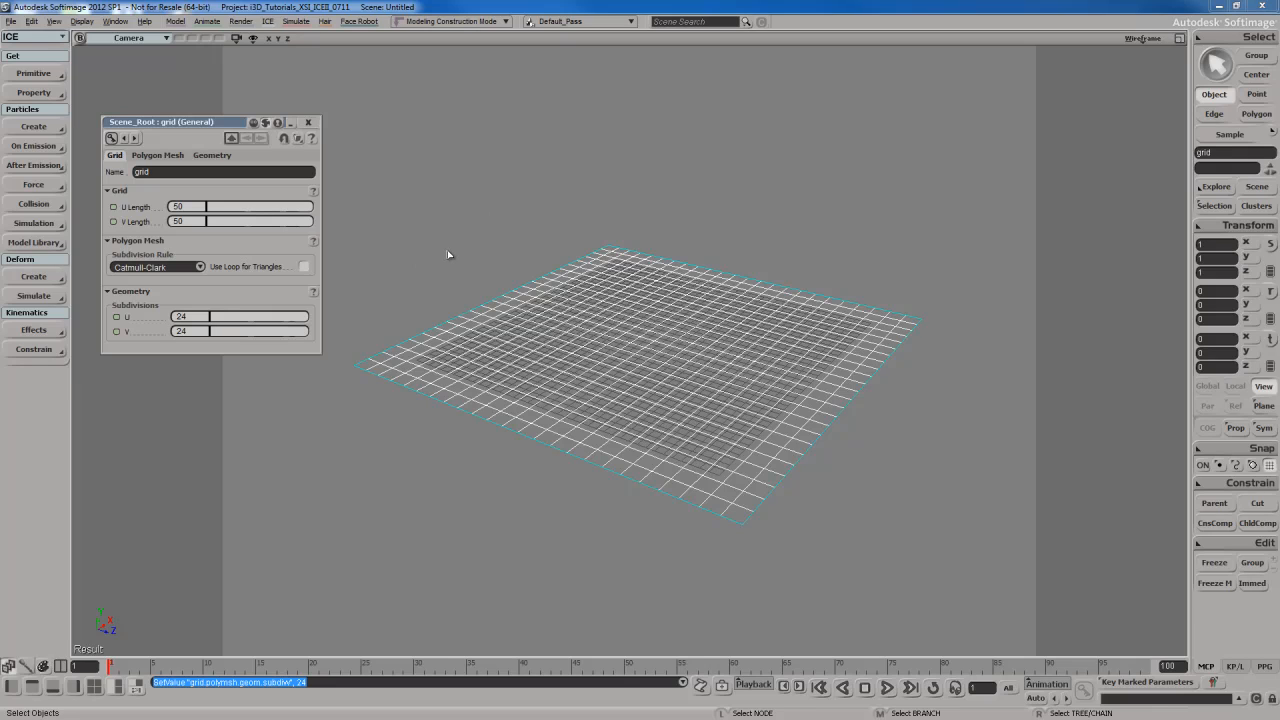
pyautogui.hotkey('ctrl', 'z')
pyautogui.hotkey('ctrl', 'z')
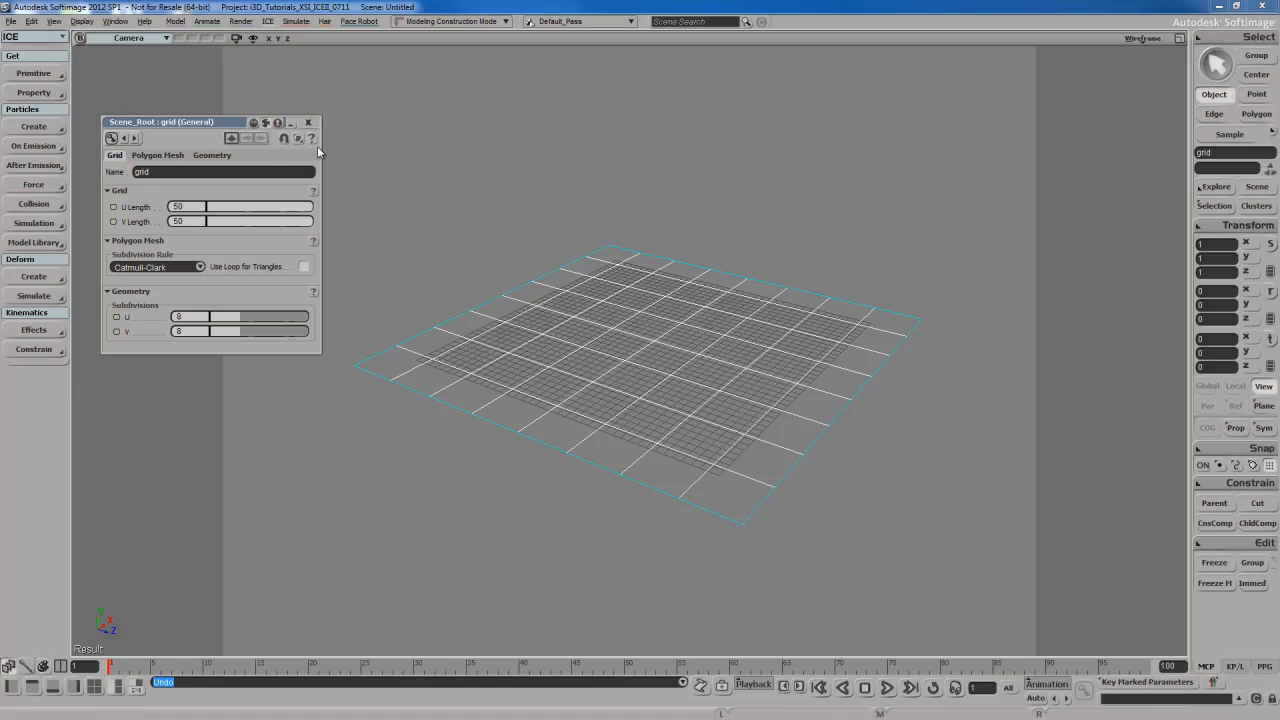
# Rename the grid as Cloth and close its properties.
pyautogui.click(298, 171)
pyautogui.write('Cl')
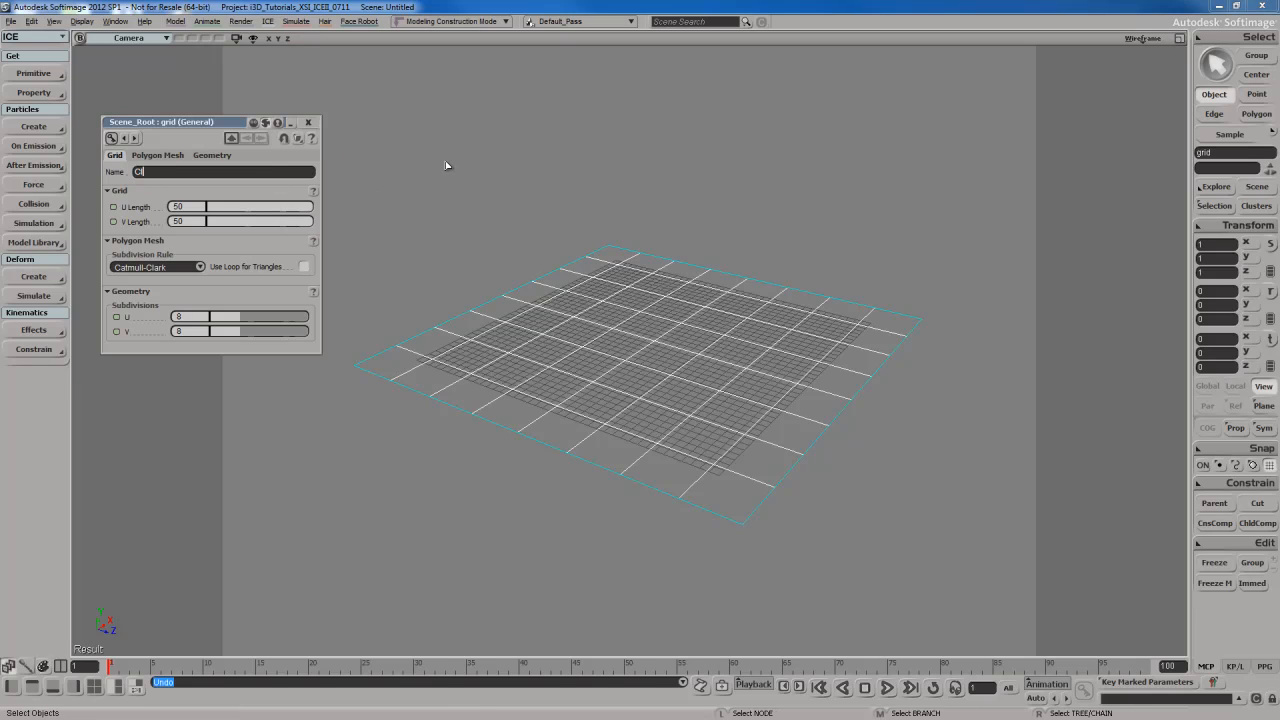
pyautogui.write('oth')
pyautogui.press('Return')
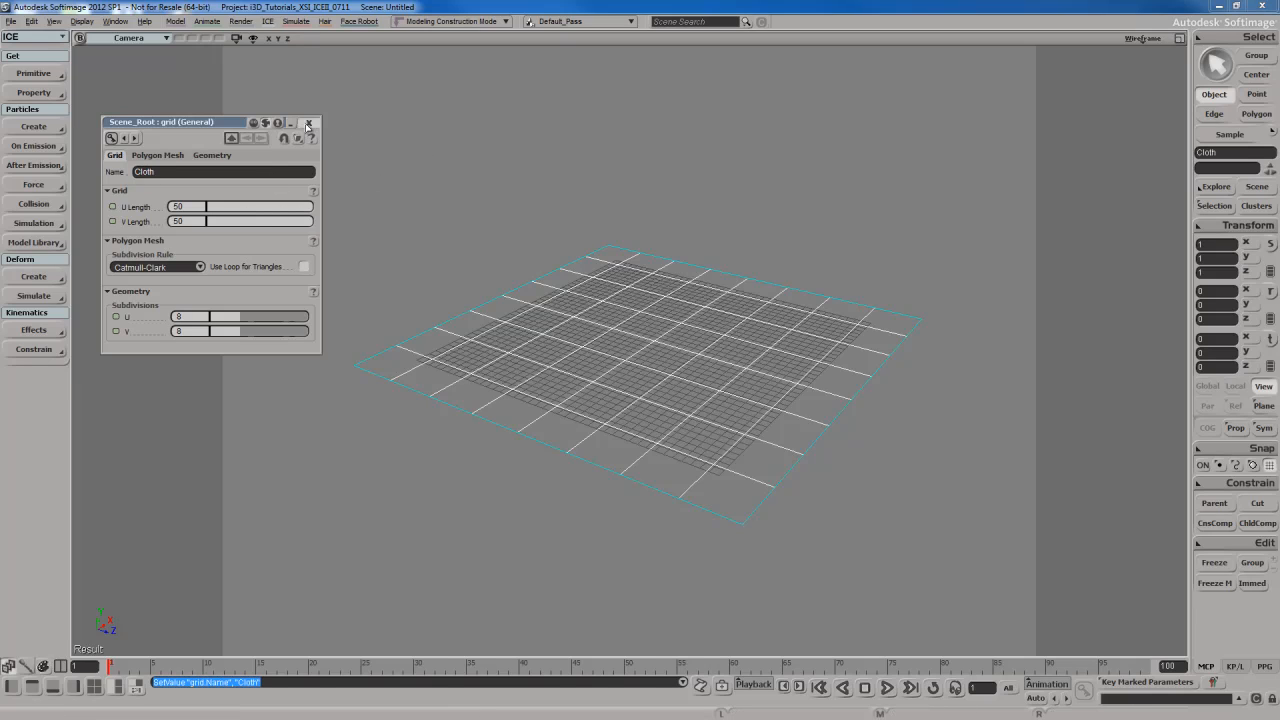
pyautogui.click(308, 122)
# Rotate all points of the Cloth grid so that it stands upright, leaving the object's own rotation at zero.
pyautogui.press('s')
pyautogui.moveTo(626, 306); pyautogui.dragTo(584, 328, button='right')
pyautogui.press('t')
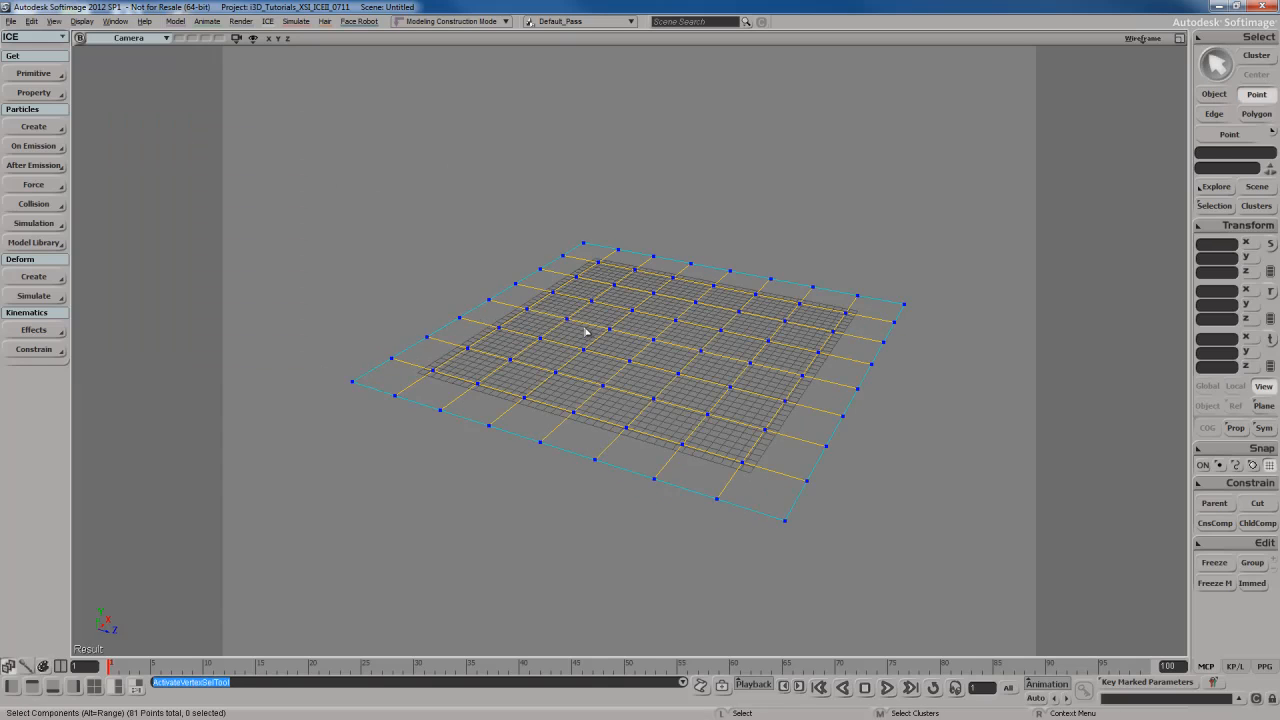
pyautogui.hotkey('ctrl', 'a')
pyautogui.press('c')
pyautogui.moveTo(706, 277); pyautogui.dragTo(760, 462)
pyautogui.press('space')
# Create a polygon mesh sphere and set its radius to 12.
pyautogui.moveTo(777, 454); pyautogui.dragTo(487, 343, button='right')
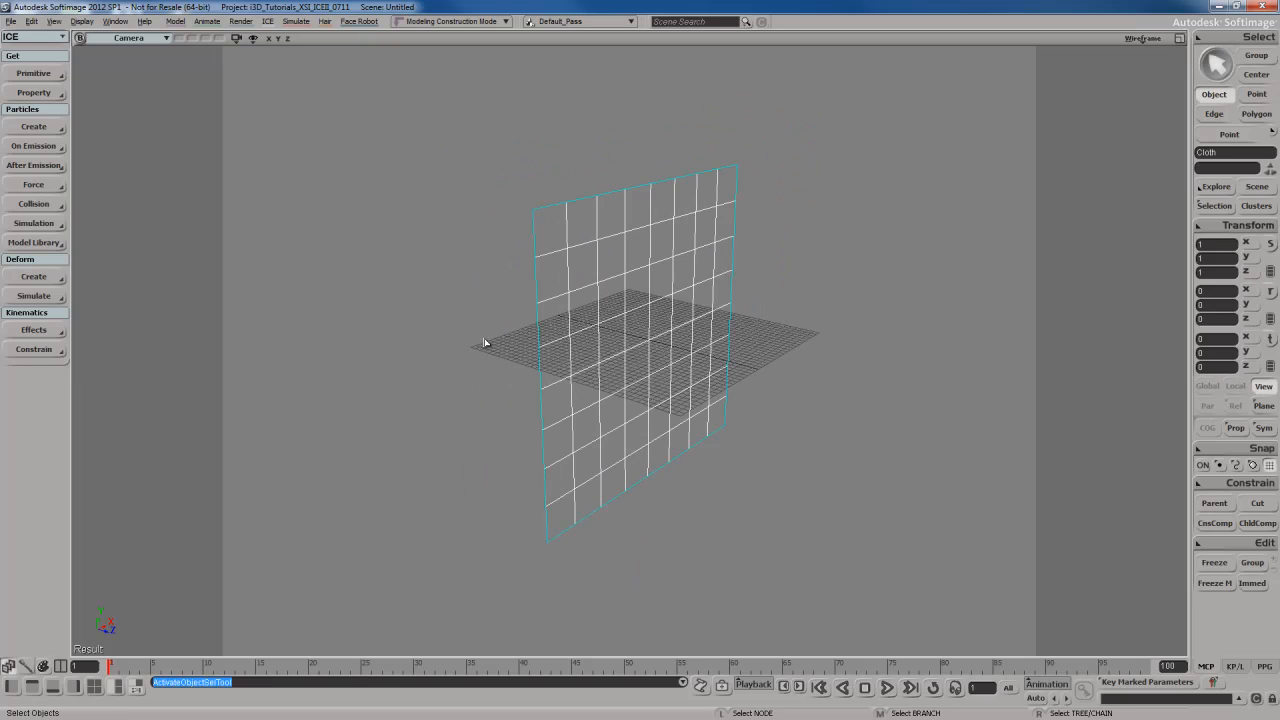
pyautogui.click(52, 78)
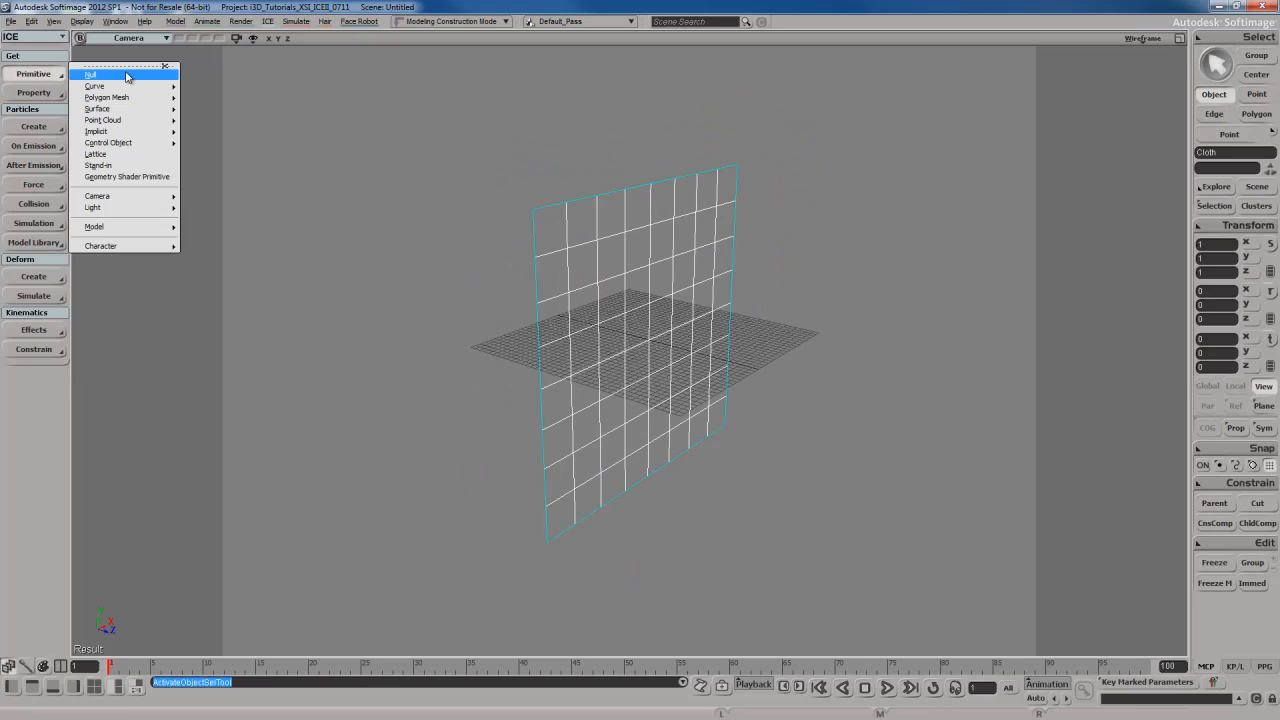
pyautogui.moveTo(128, 97)
pyautogui.click(240, 155)
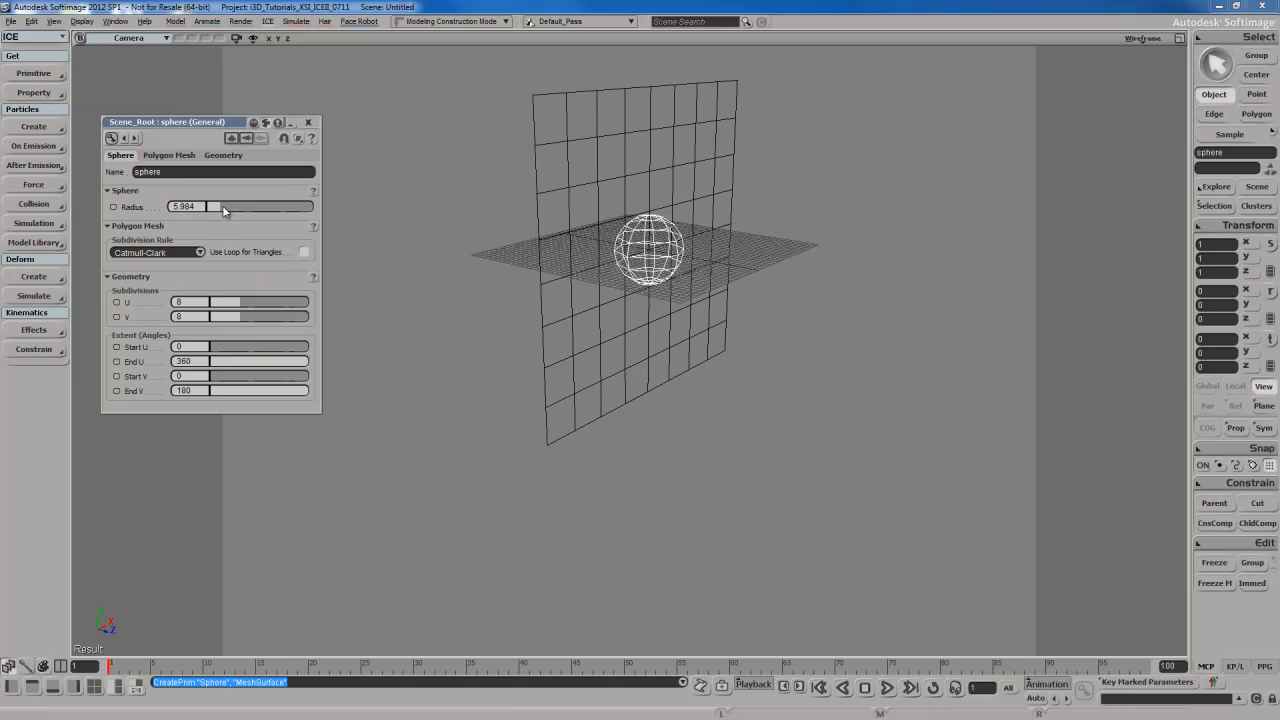
pyautogui.moveTo(226, 214); pyautogui.dragTo(233, 207)
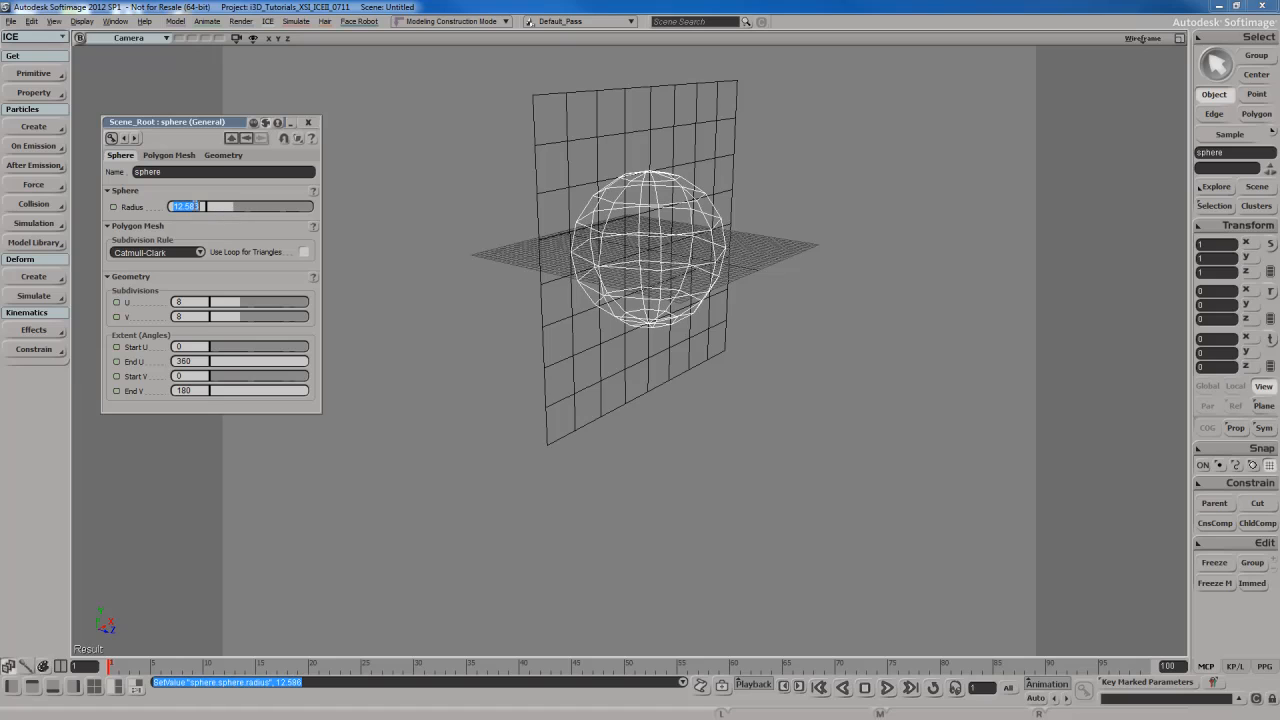
pyautogui.write('12')
pyautogui.press('Return')
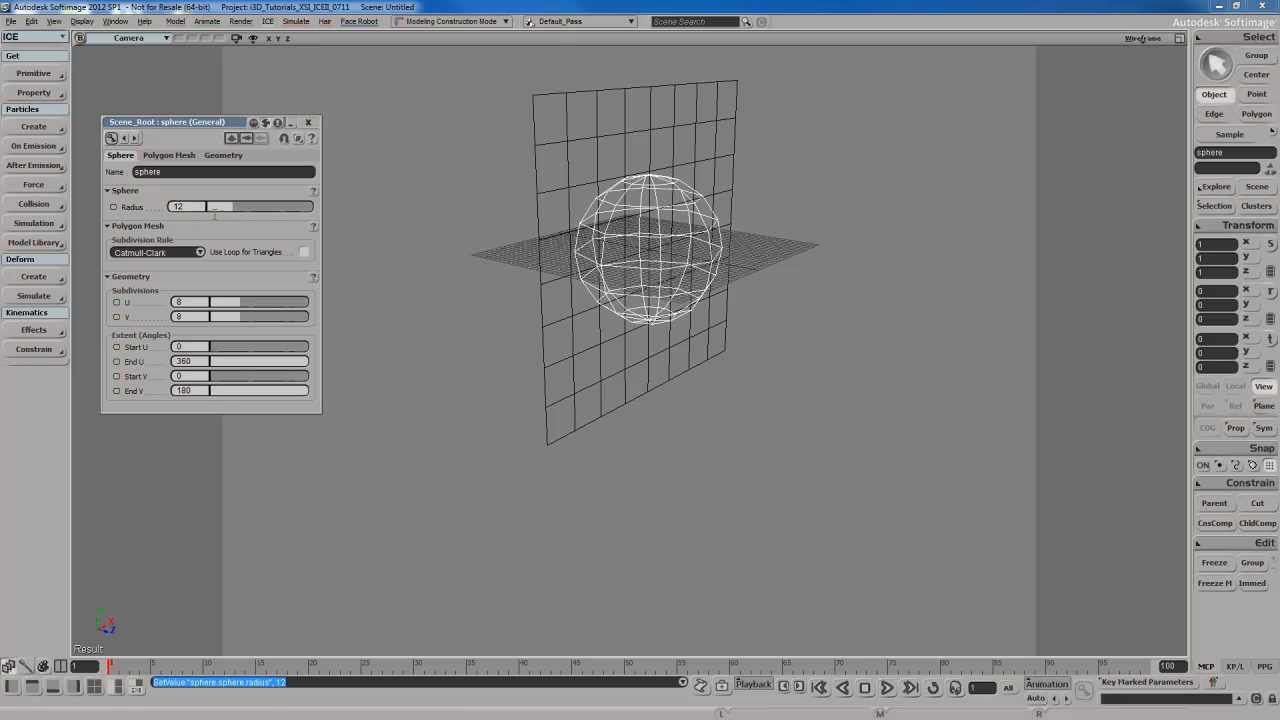
pyautogui.press('s')
pyautogui.moveTo(570, 301)
pyautogui.mouseDown(button='right')
pyautogui.moveTo(516, 258)
pyautogui.moveTo(574, 280)
pyautogui.mouseUp(button='right')
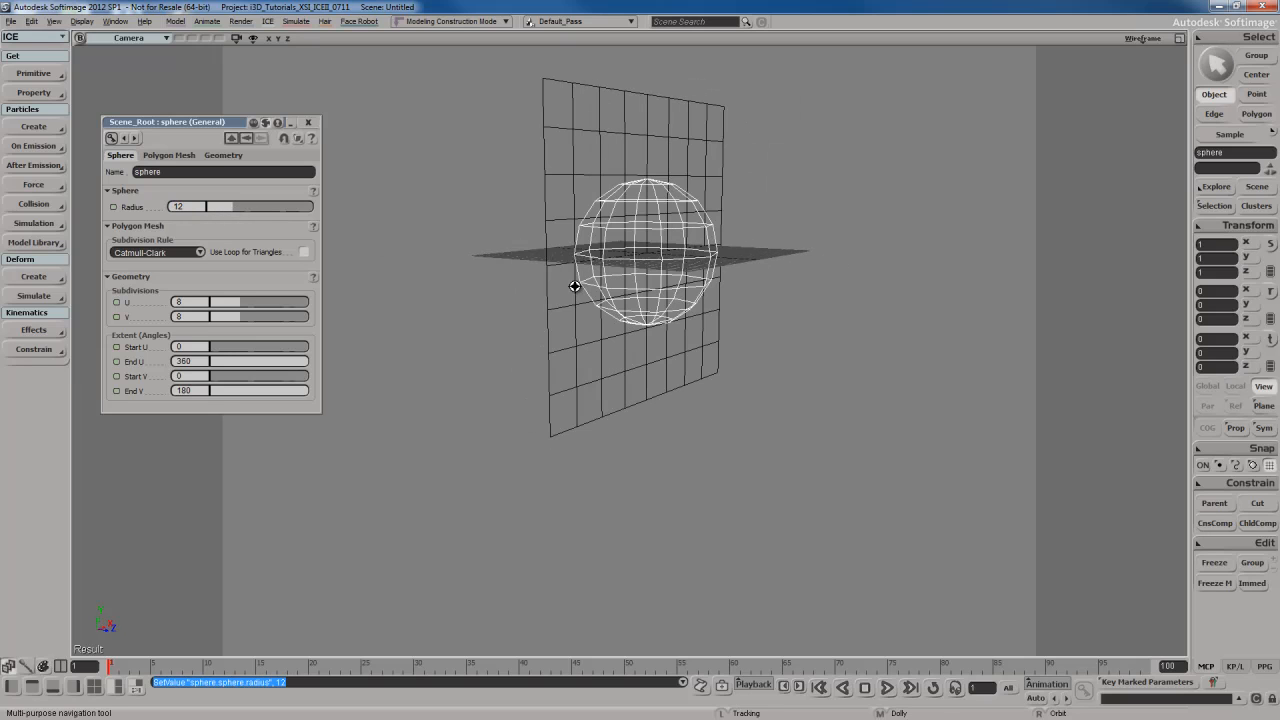
# Rename the sphere as Collider and close its properties.
pyautogui.click(290, 173)
pyautogui.write('C')
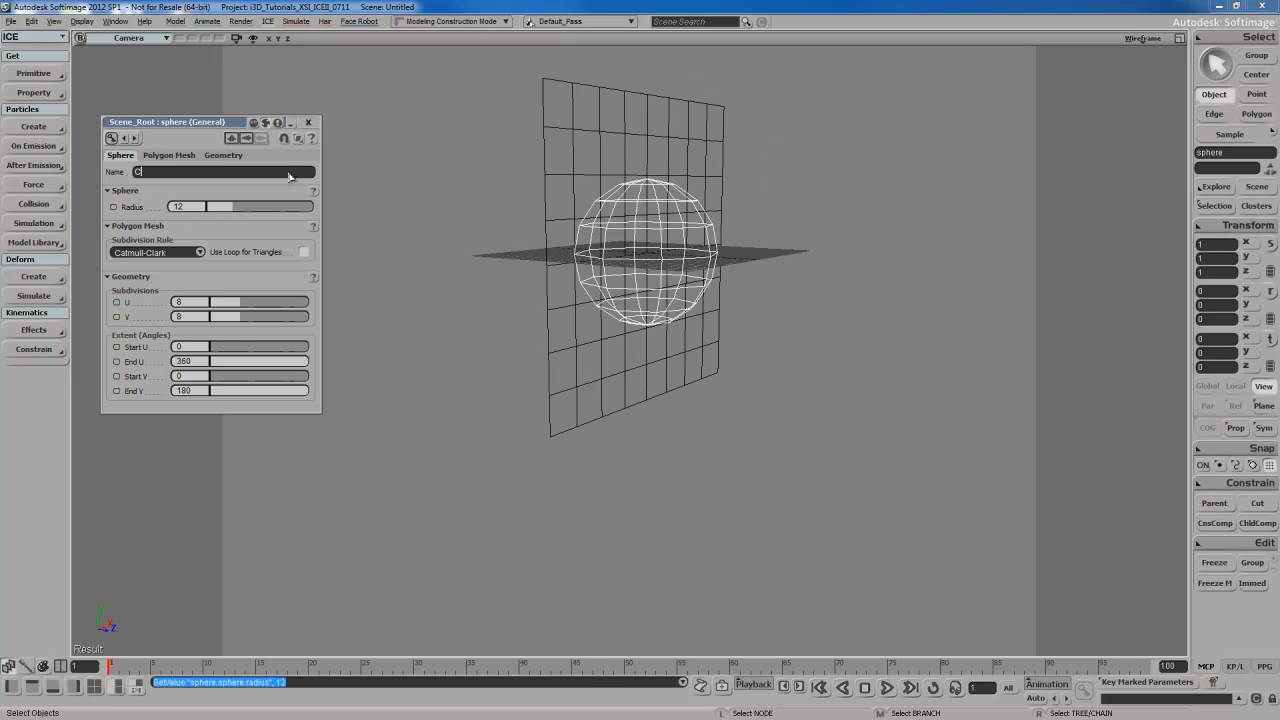
pyautogui.write('ollider')
pyautogui.press('Return')
pyautogui.click(308, 122)
# Move the Collider sphere straight down to about -42.74 in Y, below the cloth's lower edge.
pyautogui.press('s')
pyautogui.moveTo(471, 294); pyautogui.dragTo(450, 310)
pyautogui.moveTo(450, 310); pyautogui.dragTo(484, 311, button='right')
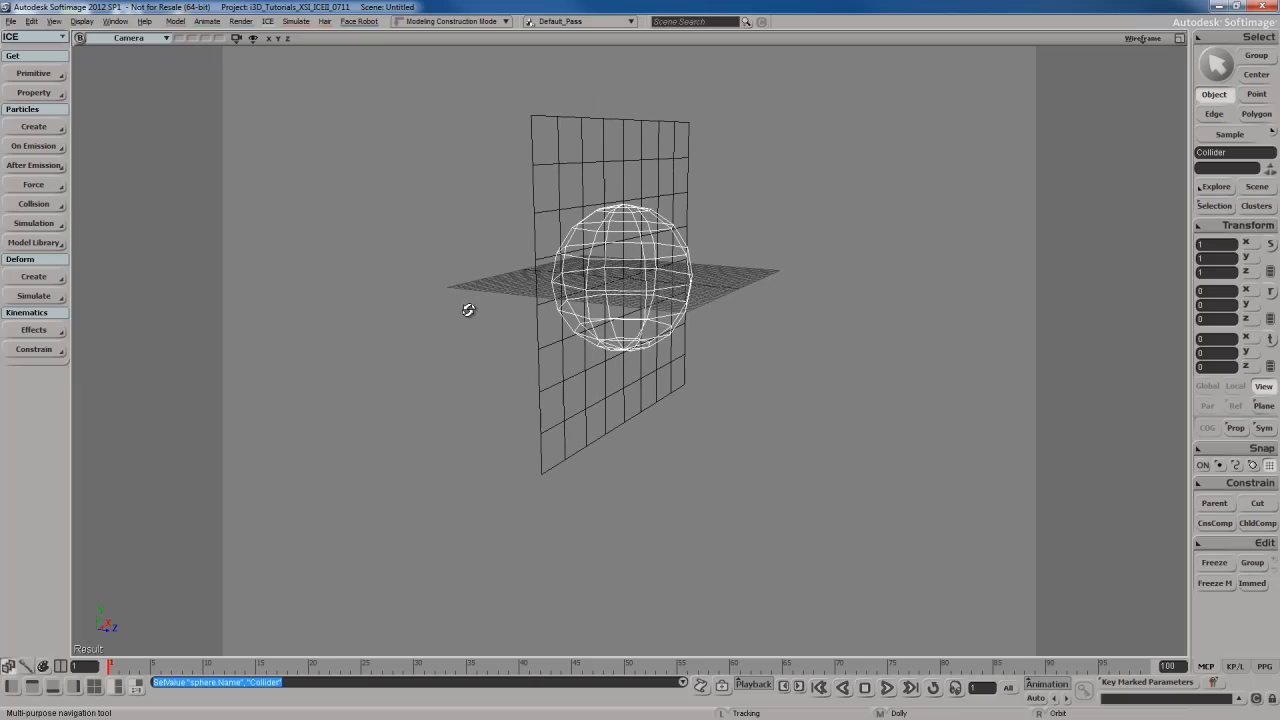
pyautogui.press('v')
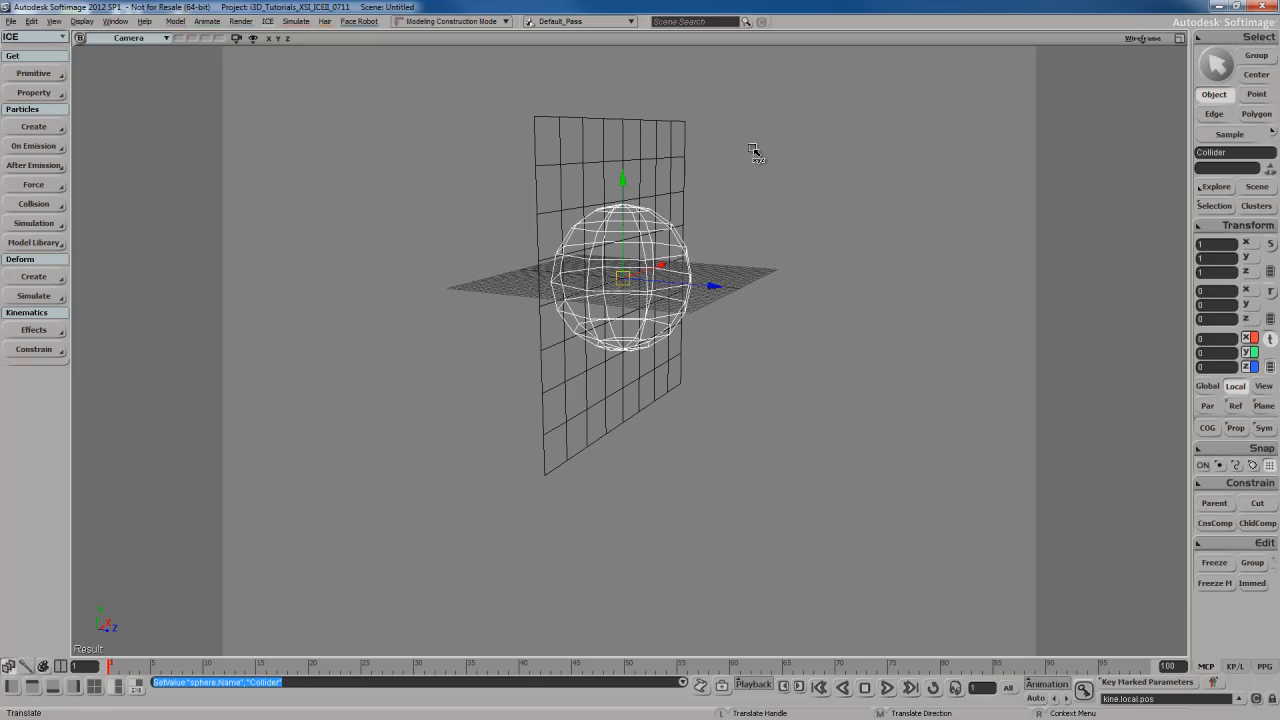
pyautogui.moveTo(757, 151); pyautogui.dragTo(786, 391)
pyautogui.press('s')
pyautogui.moveTo(786, 391); pyautogui.dragTo(760, 267, button='right')
pyautogui.press('space')
pyautogui.press('s')
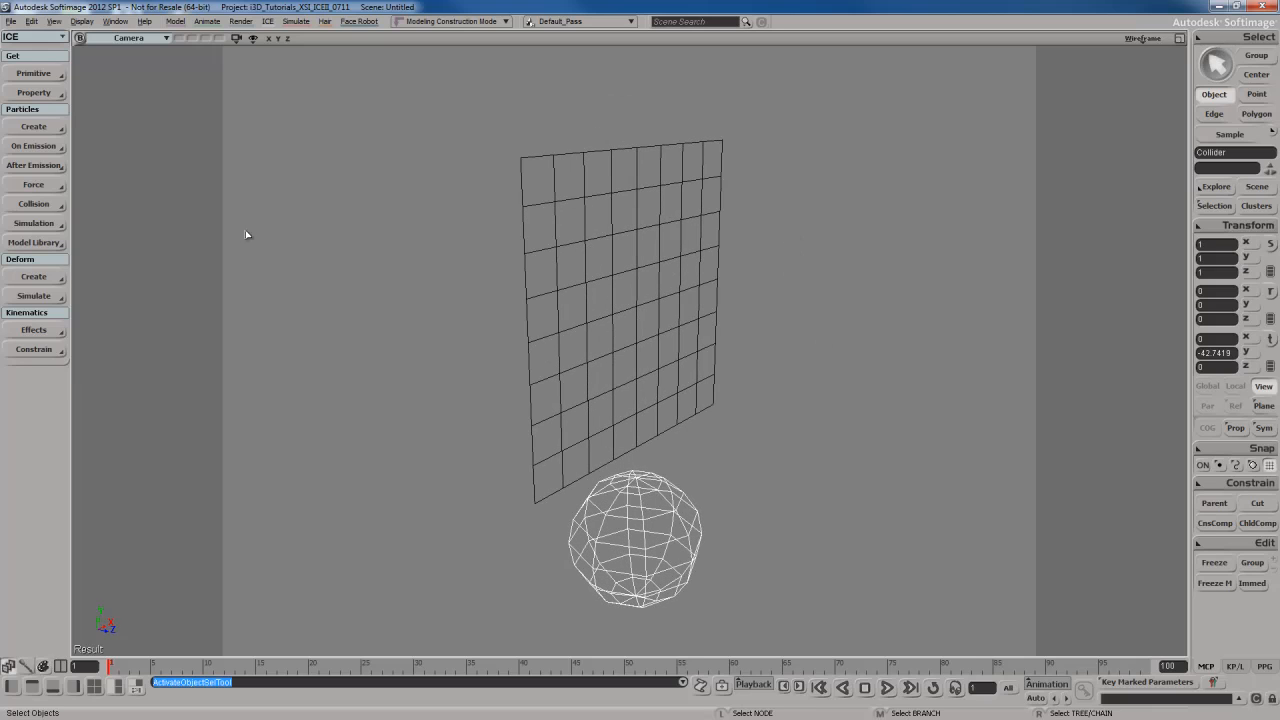
# Create a null and raise it to about 24.9 in Y, at the middle of the cloth's upper edge.
pyautogui.click(47, 71)
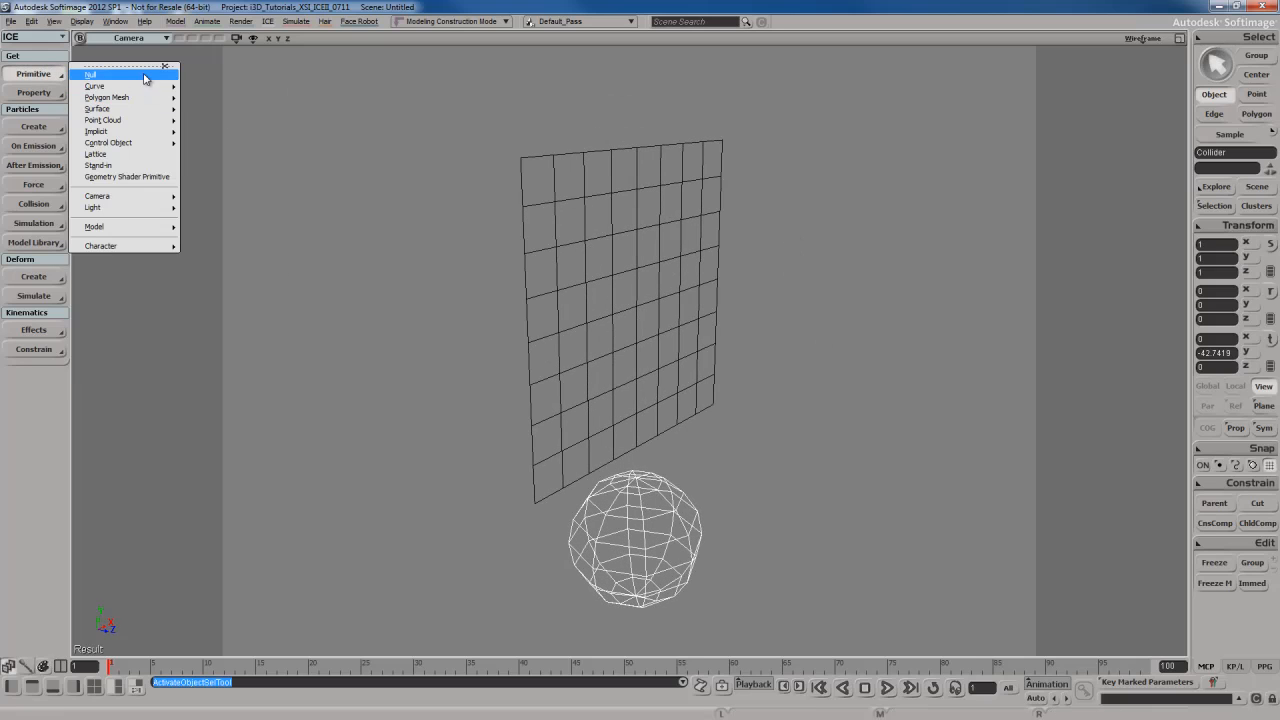
pyautogui.click(92, 74)
pyautogui.press('v')
pyautogui.moveTo(818, 230); pyautogui.dragTo(820, 237)
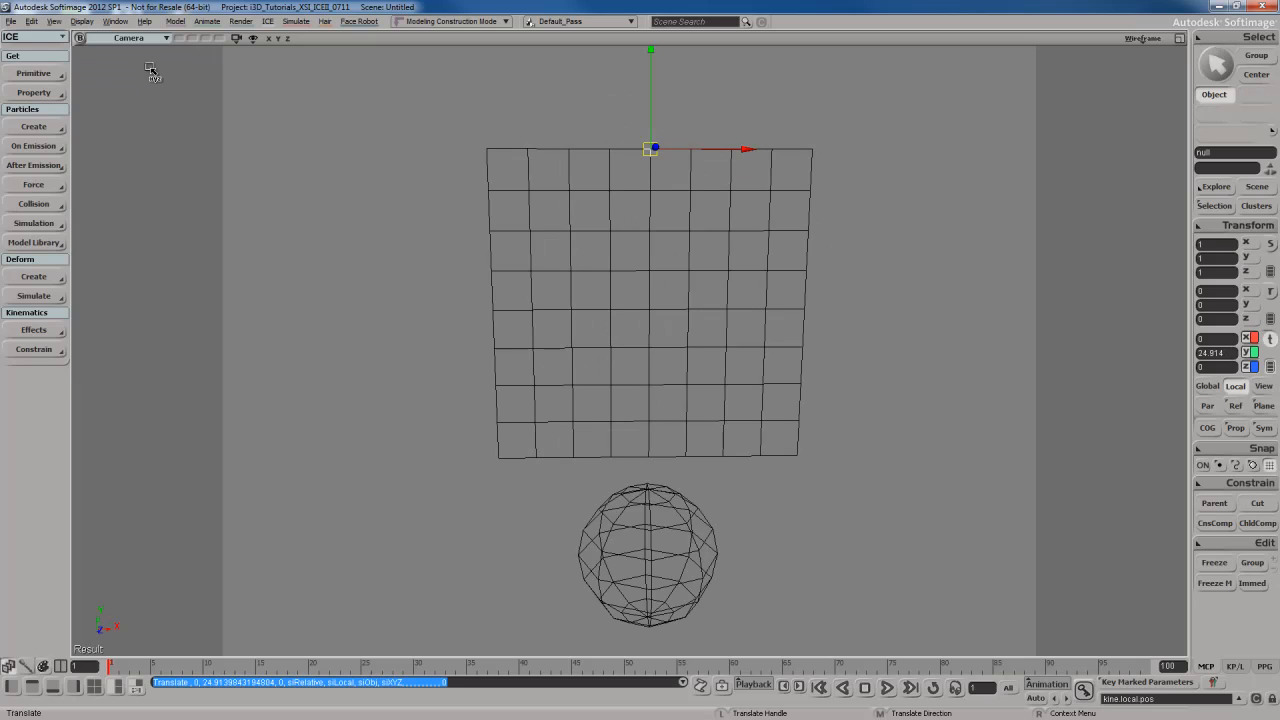
# Fine-tune the null's height to about 25.01 in Y against the cloth's upper edge in the Front view, and return to the Camera view.
pyautogui.click(128, 37)
pyautogui.click(175, 124)
pyautogui.press('a')
pyautogui.press('f')
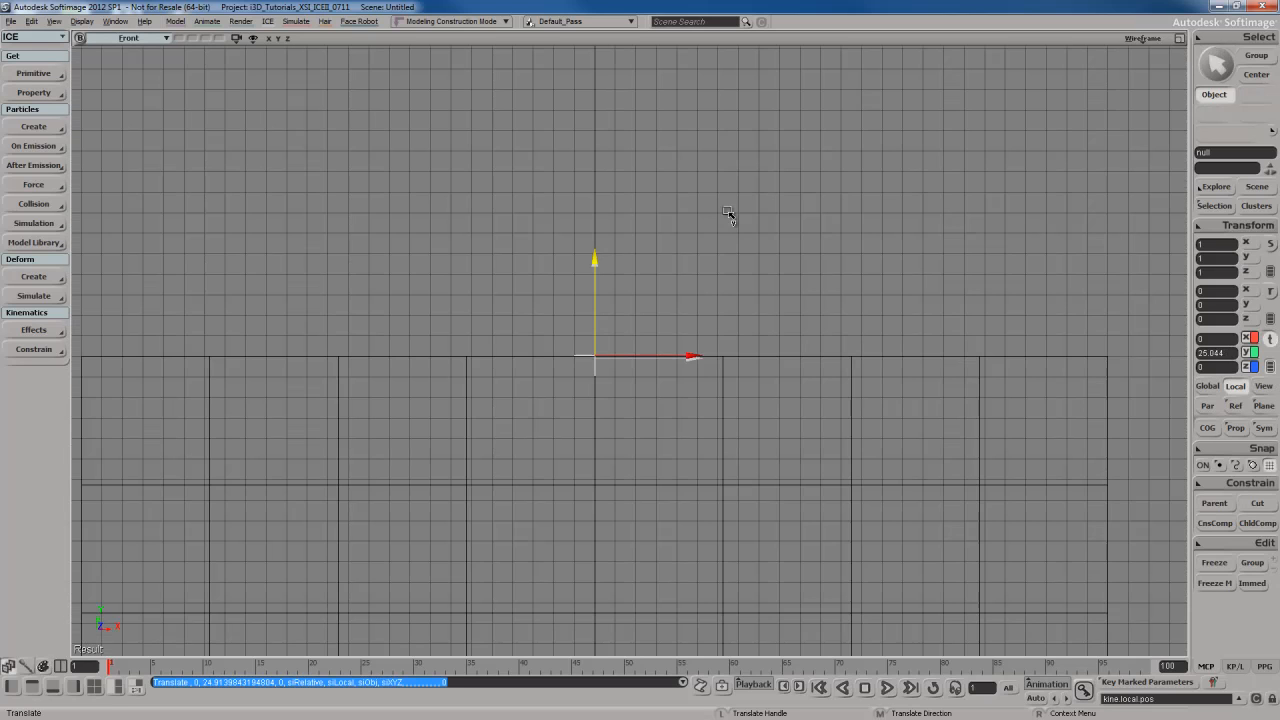
pyautogui.moveTo(731, 216); pyautogui.dragTo(729, 216, button='middle')
pyautogui.scroll(-5, 674, 280)
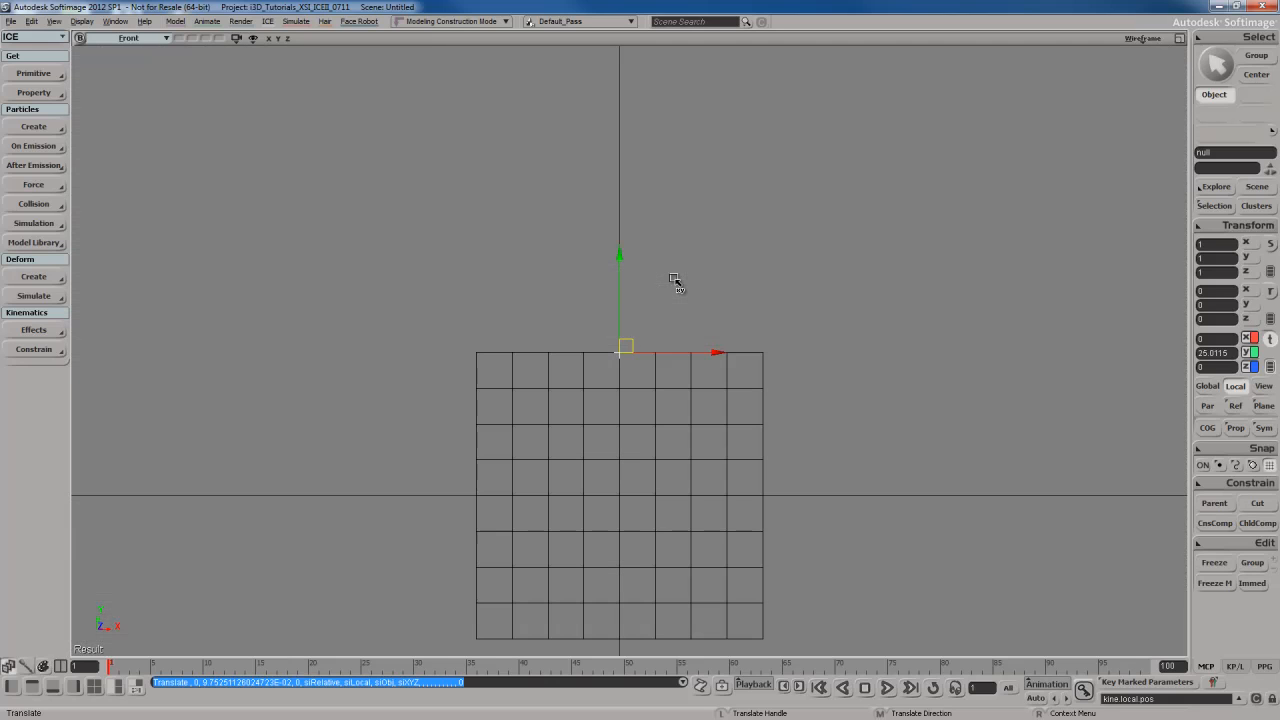
pyautogui.middleClick(138, 42)
# Open the null's properties and rename it as Constraint_1.
pyautogui.press('s')
pyautogui.moveTo(582, 260); pyautogui.dragTo(632, 291, button='right')
pyautogui.press('Return')
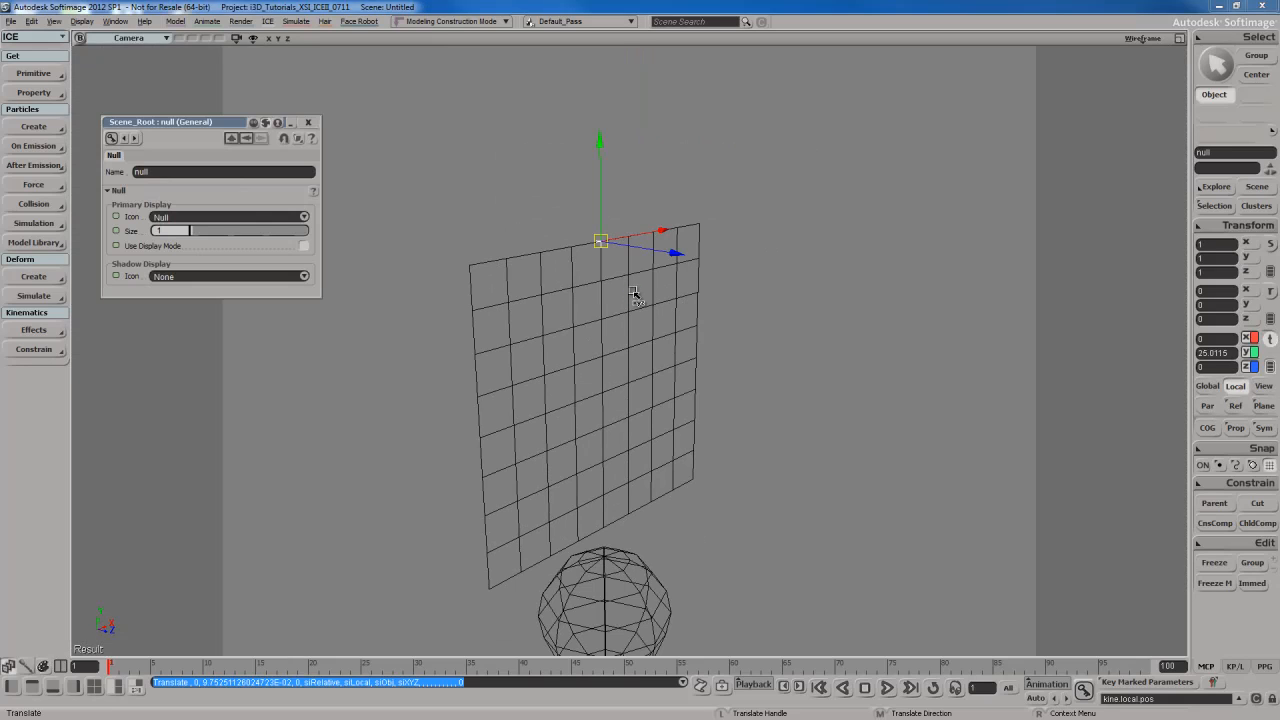
pyautogui.doubleClick(203, 173)
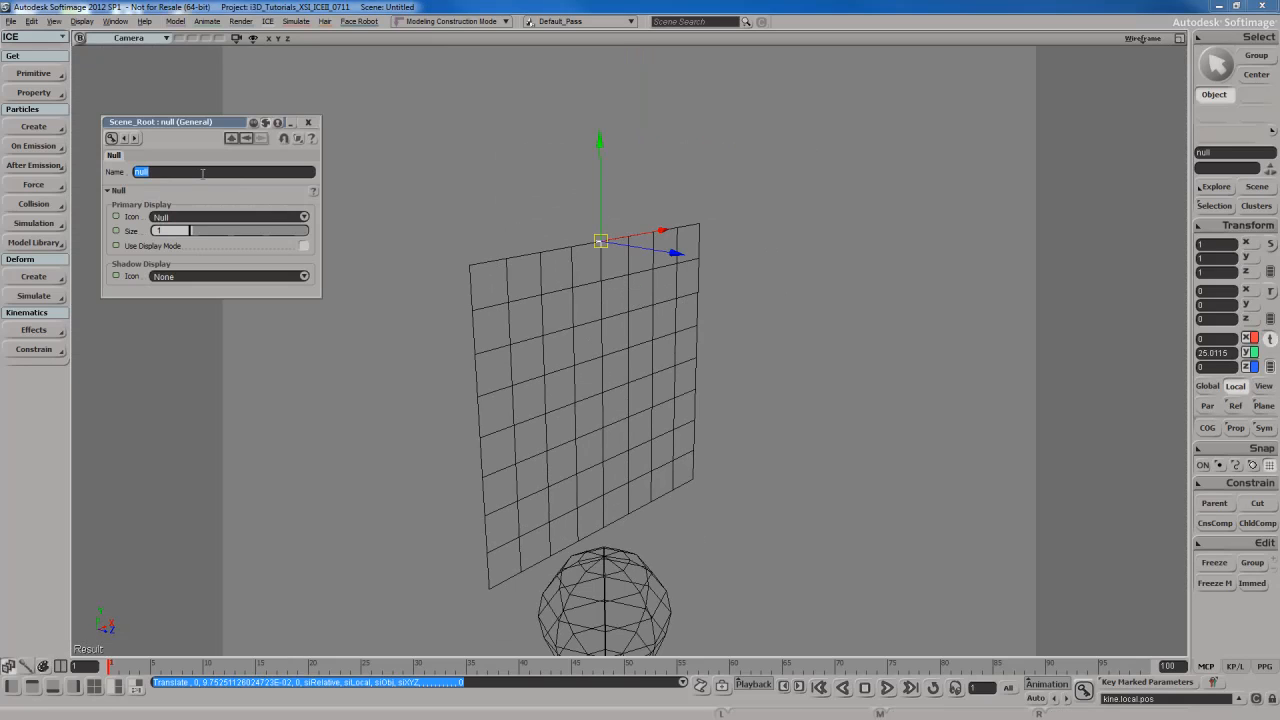
pyautogui.write('Constraint_1')
pyautogui.press('Return')
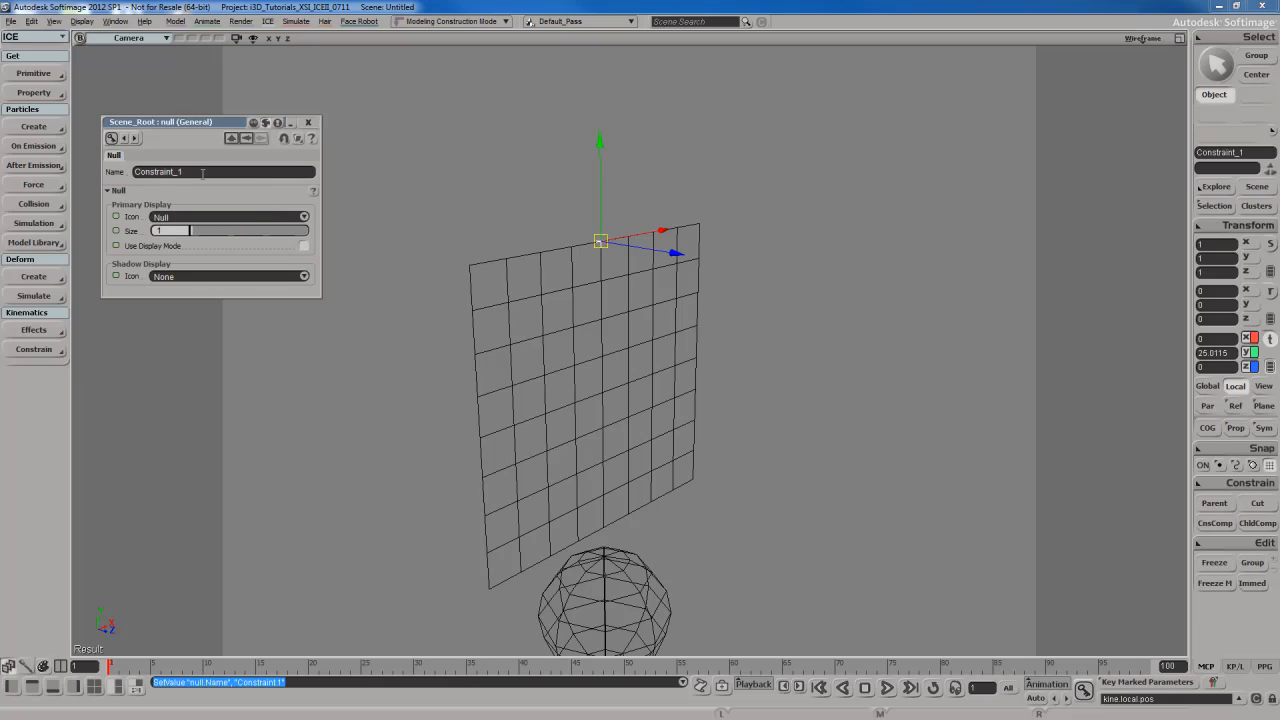
# Display the Constraint_1 null with the Rings icon at size 4, and leave the Translate tool.
pyautogui.click(210, 224)
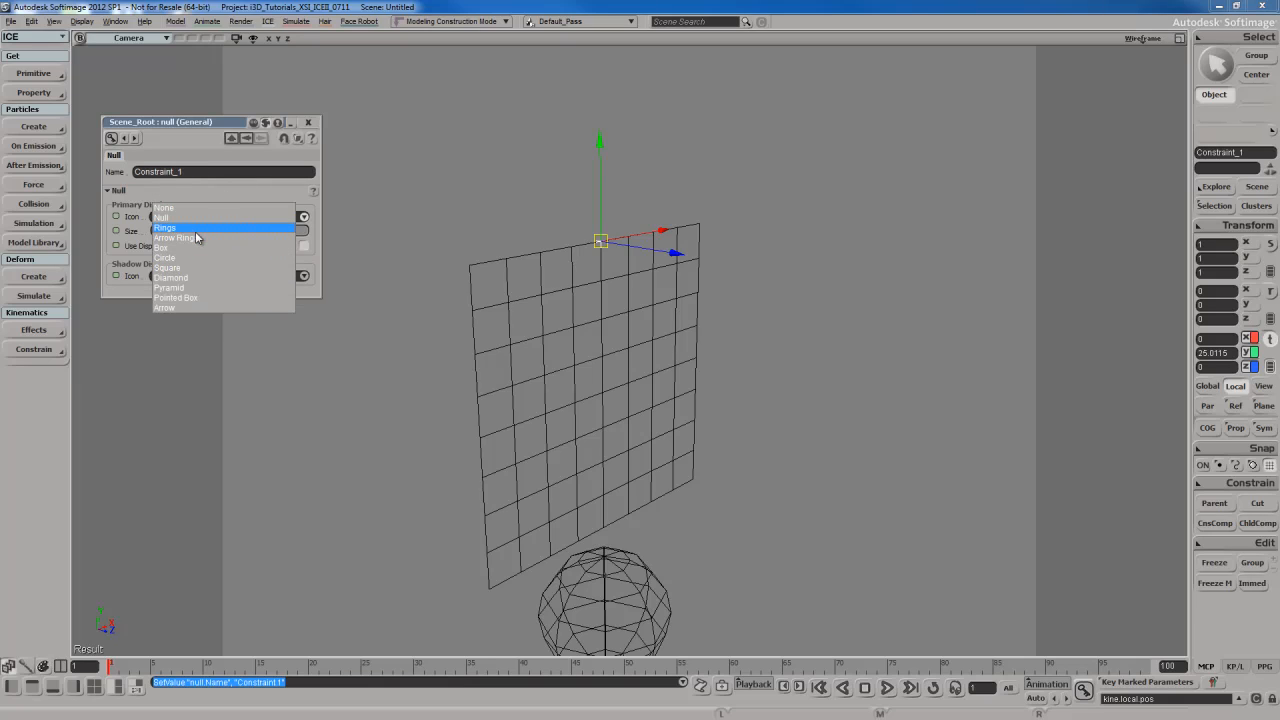
pyautogui.click(200, 229)
pyautogui.click(174, 231)
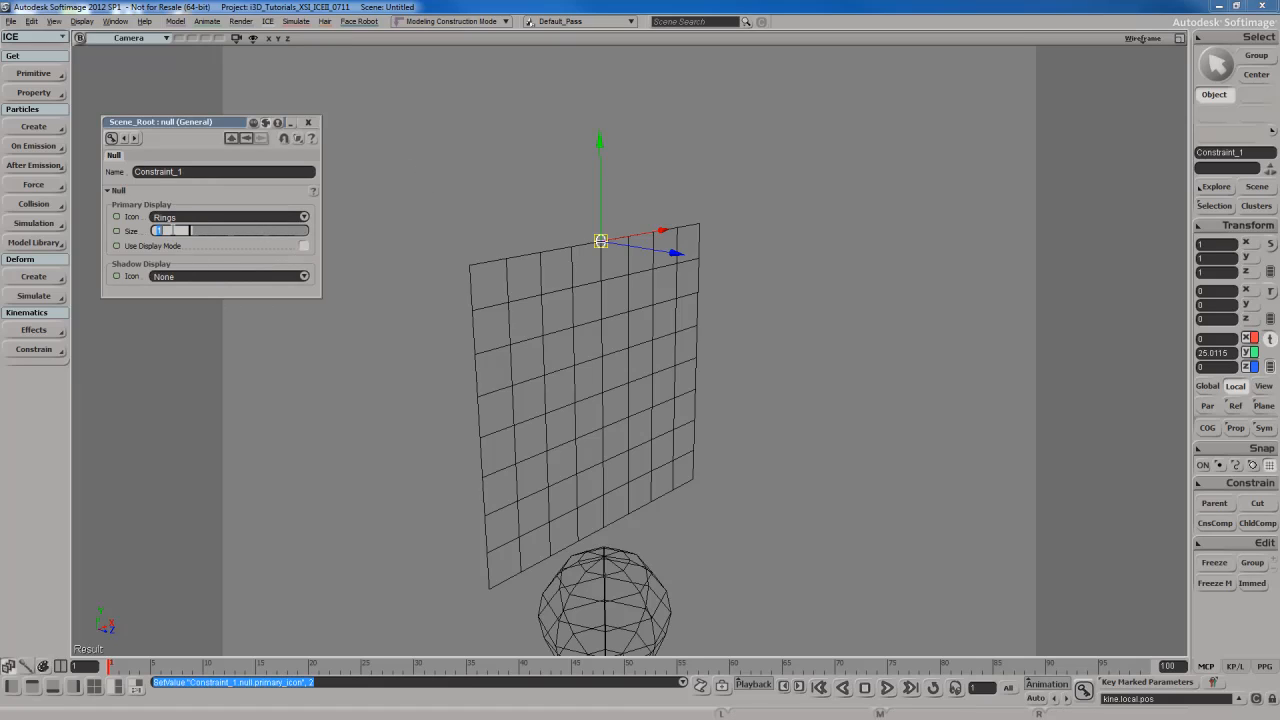
pyautogui.write('4')
pyautogui.press('Return')
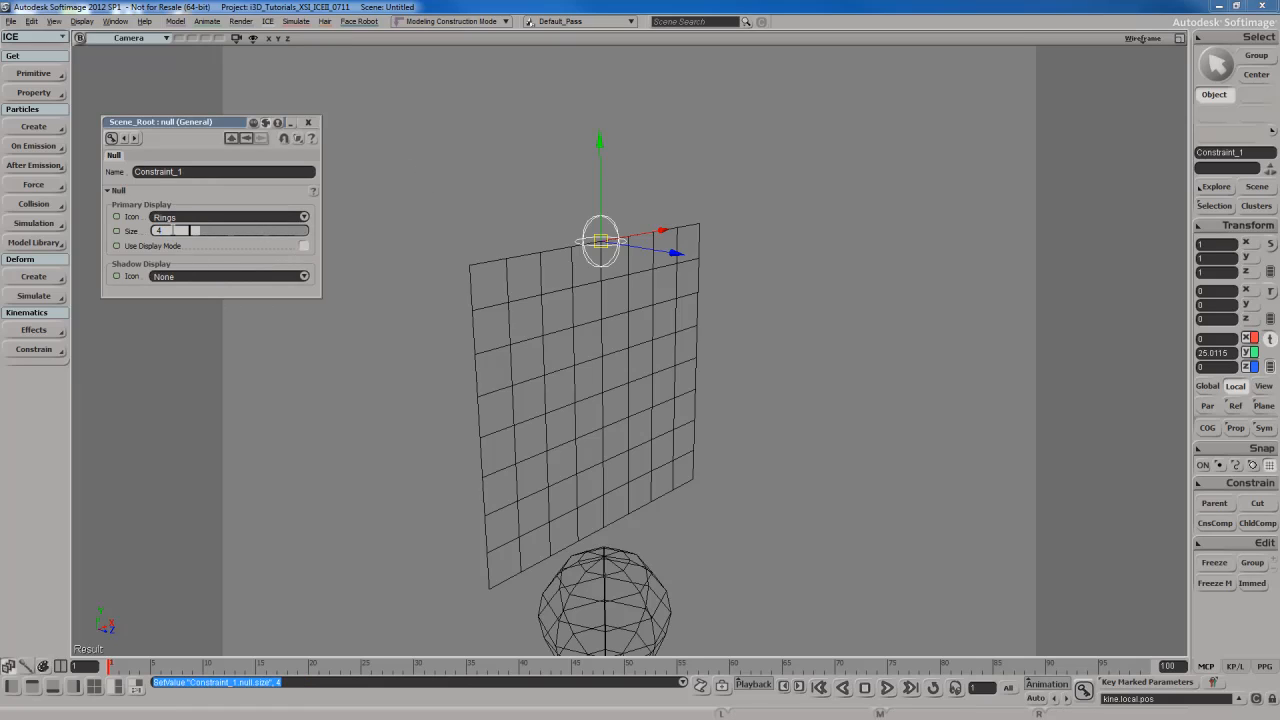
pyautogui.click(308, 122)
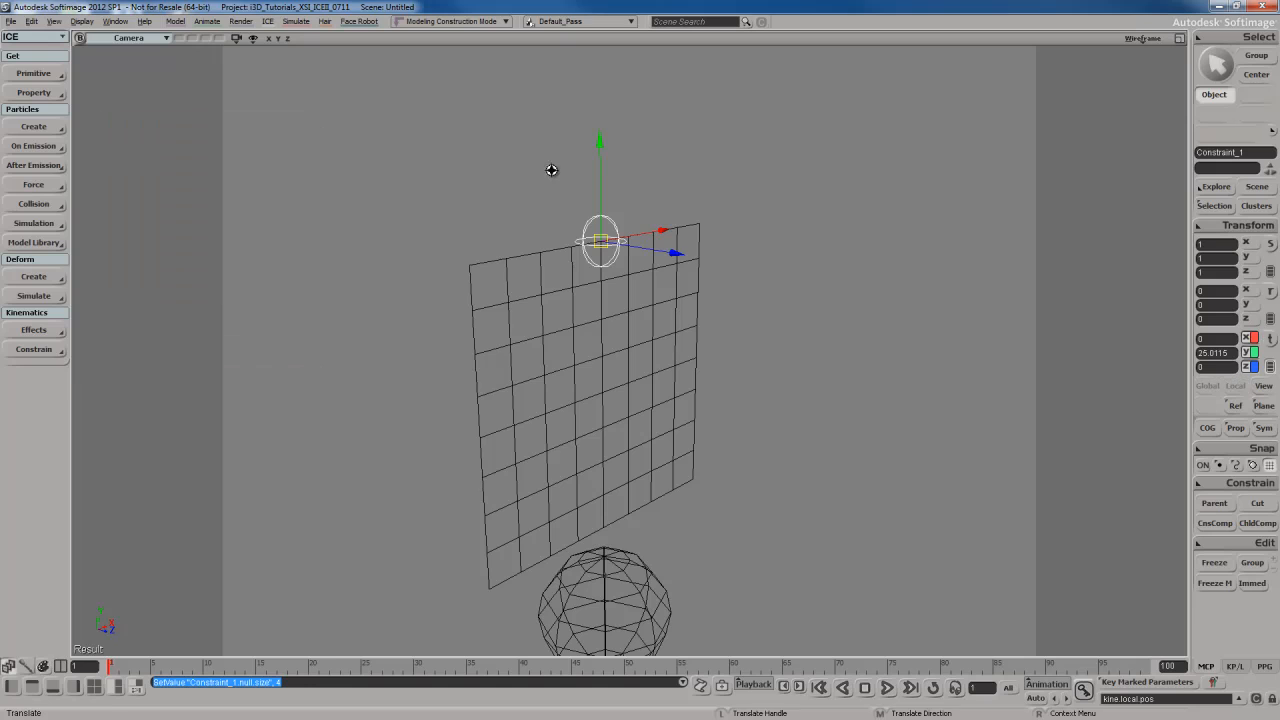
pyautogui.press('s')
pyautogui.moveTo(622, 173)
pyautogui.mouseDown(button='right')
pyautogui.moveTo(571, 172)
pyautogui.moveTo(631, 177)
pyautogui.moveTo(612, 177)
pyautogui.mouseUp(button='right')
pyautogui.press('space')
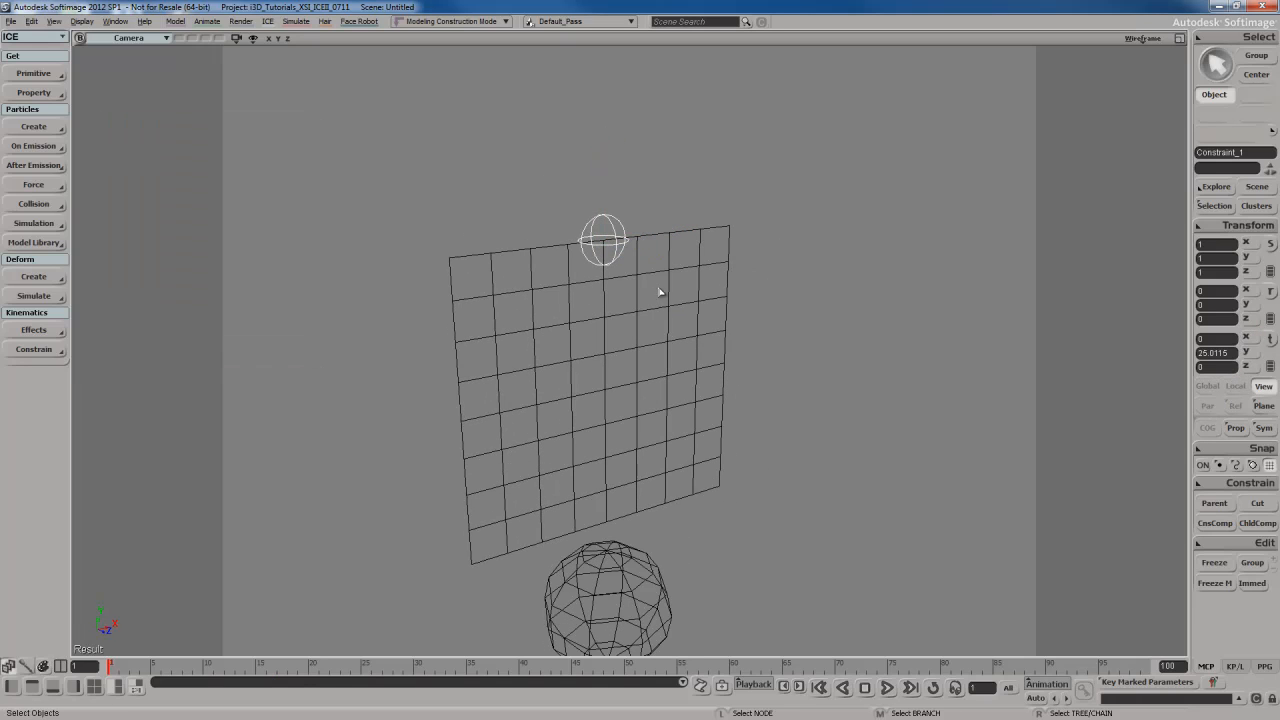
pyautogui.press('s')
pyautogui.moveTo(643, 286); pyautogui.dragTo(649, 293, button='right')
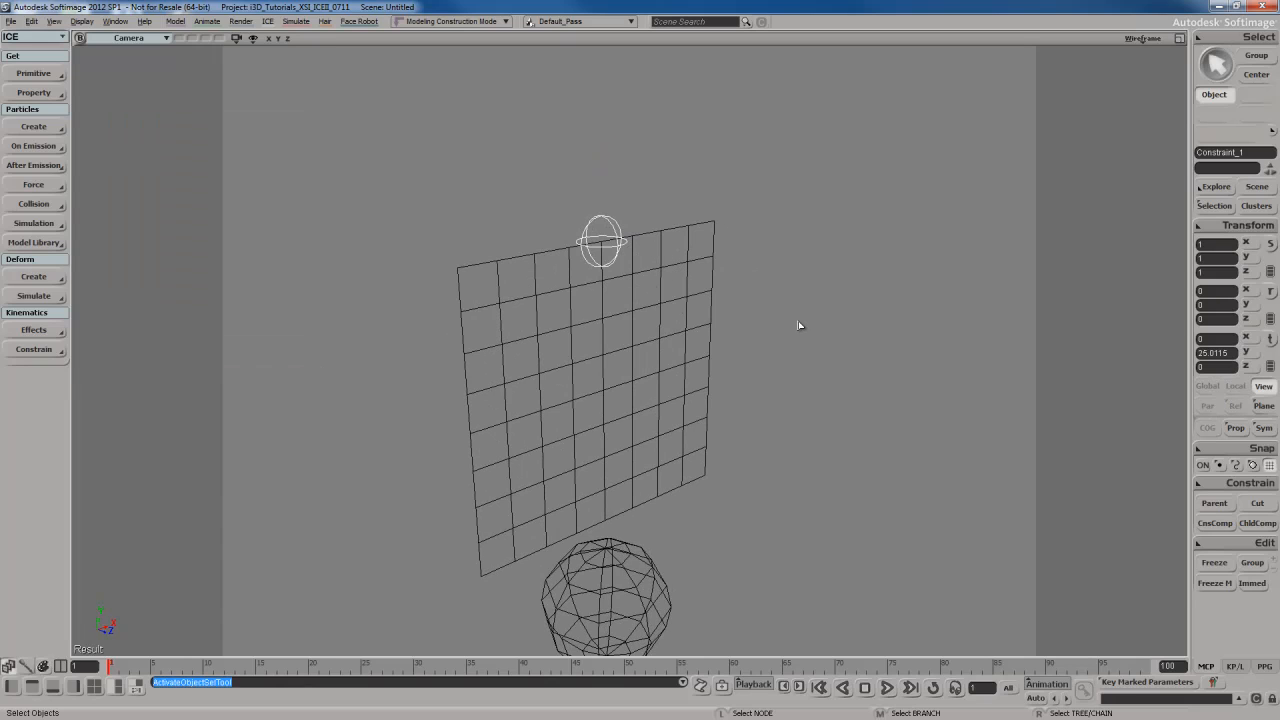
# Duplicate the Constraint_1 null in the Front view and move the copy to about -22.35 in X, near one upper corner of the cloth.
pyautogui.press('s')
pyautogui.moveTo(799, 325); pyautogui.dragTo(780, 354, button='right')
pyautogui.middleClick(150, 41)
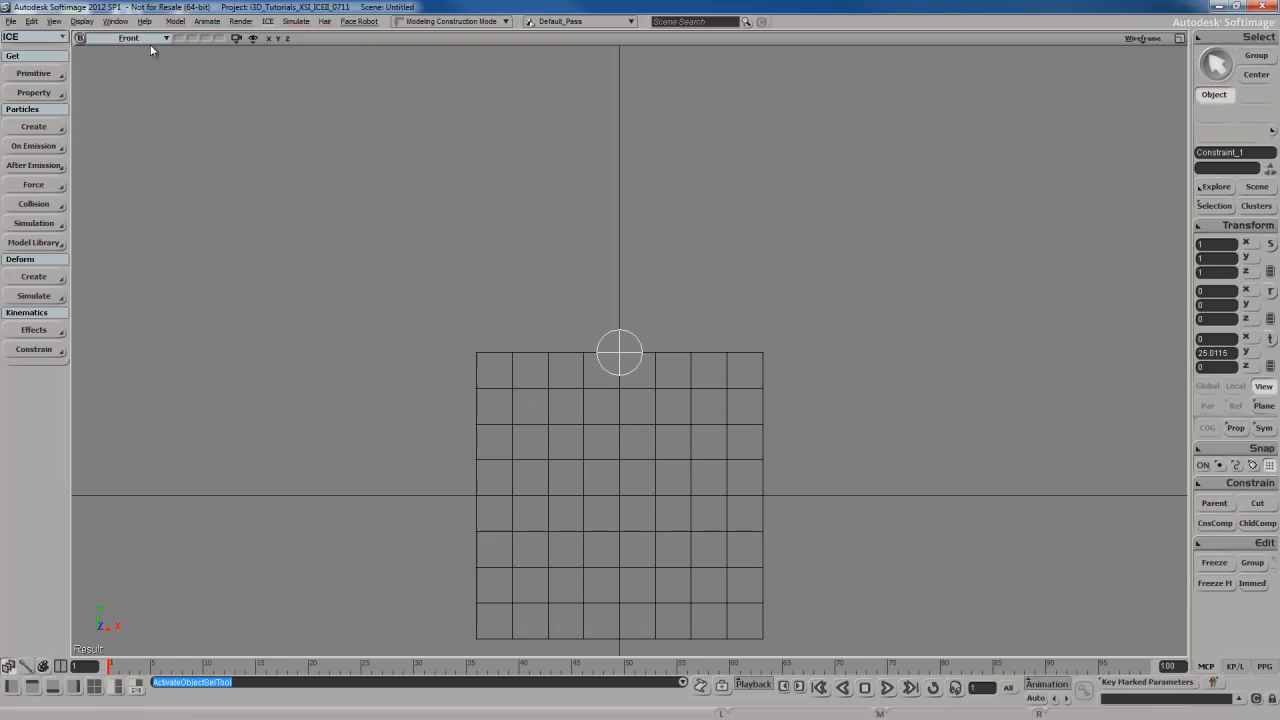
pyautogui.press('s')
pyautogui.moveTo(704, 338); pyautogui.dragTo(702, 300)
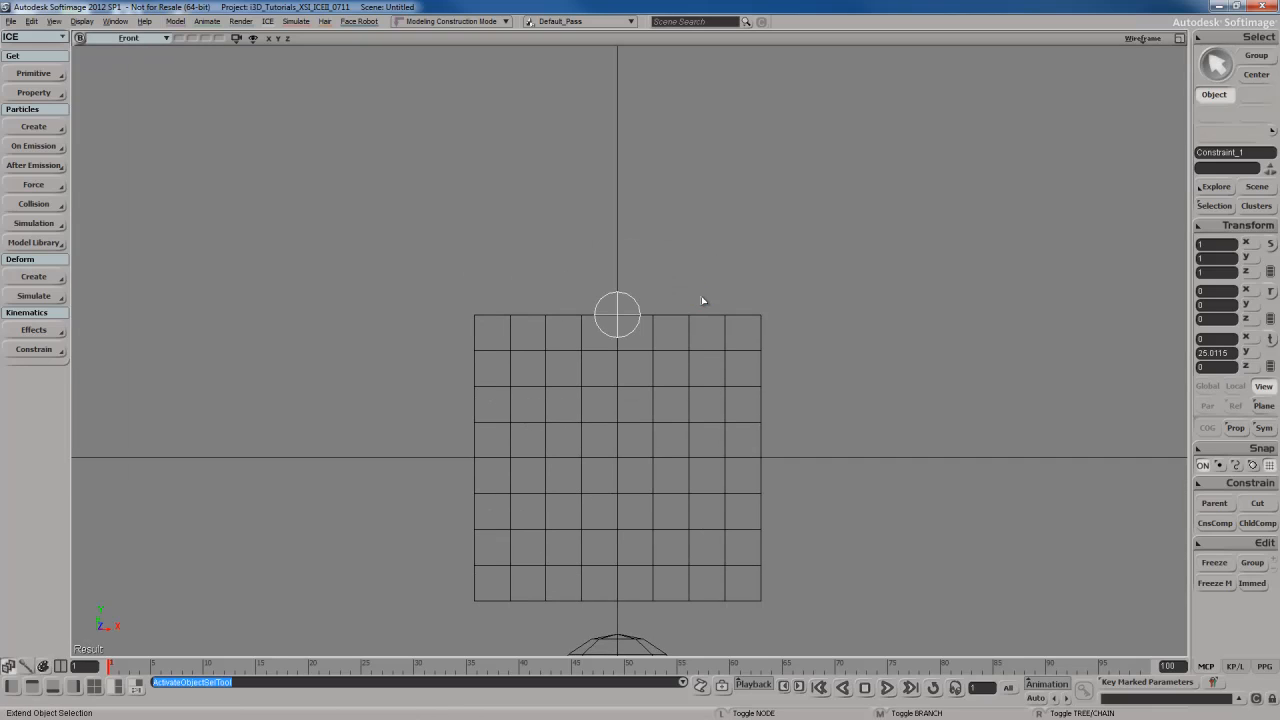
pyautogui.hotkey('ctrl', 'd')
pyautogui.moveTo(883, 291); pyautogui.dragTo(756, 292)
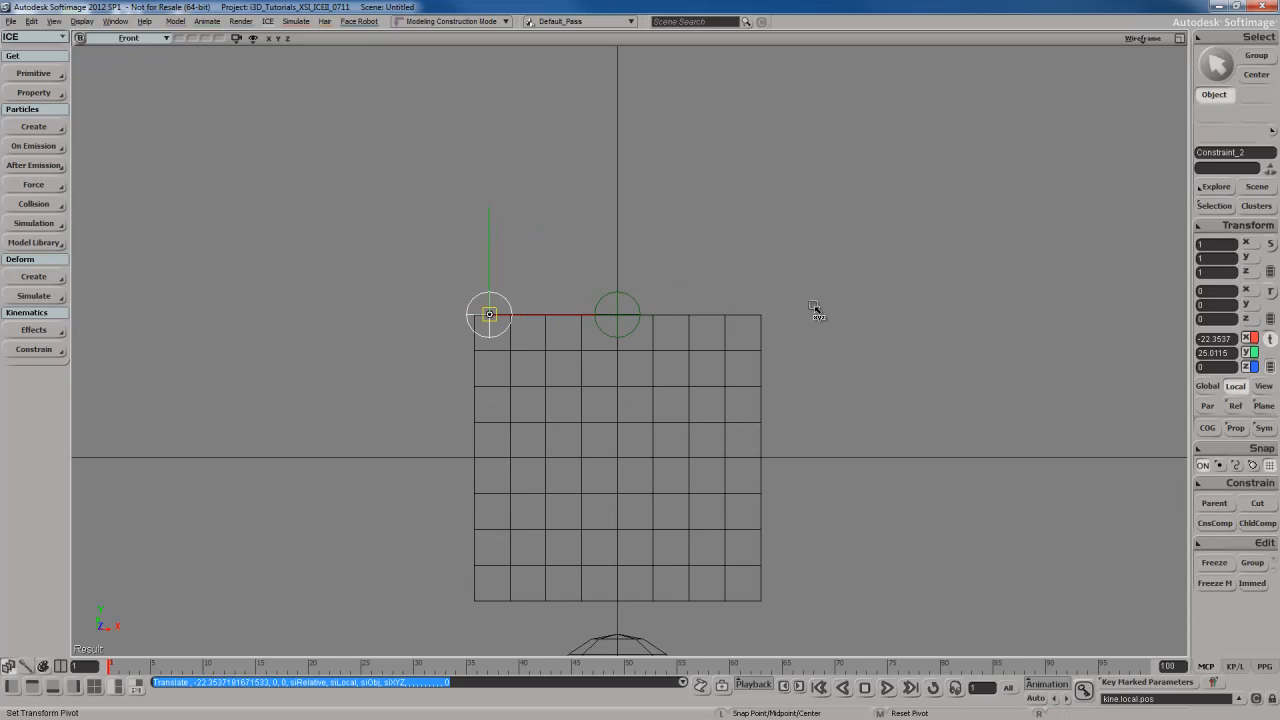
# Duplicate the null again, move the copy to about 21.89 in X near the cloth's opposite upper corner, and return to the Camera view.
pyautogui.hotkey('ctrl', 'd')
pyautogui.moveTo(690, 322); pyautogui.dragTo(940, 338)
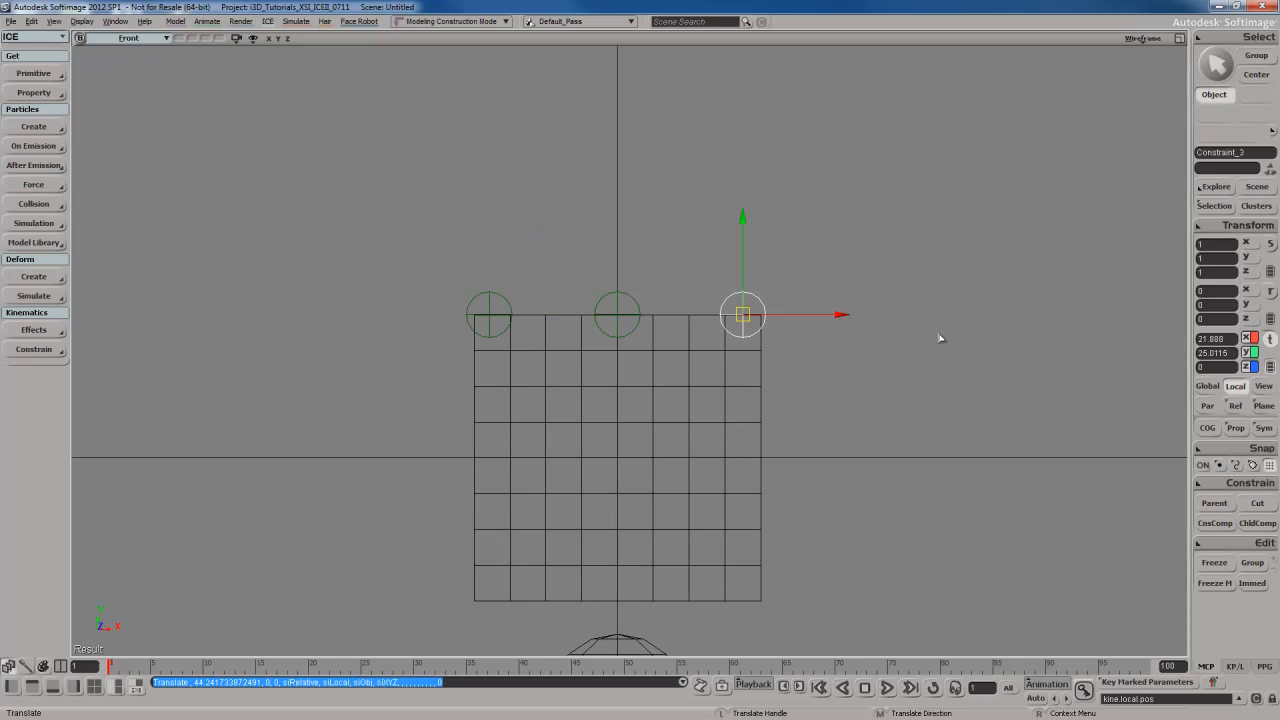
pyautogui.middleClick(146, 41)
pyautogui.press('s')
pyautogui.moveTo(566, 275)
pyautogui.mouseDown(button='right')
pyautogui.moveTo(594, 278)
pyautogui.moveTo(603, 318)
pyautogui.moveTo(606, 303)
pyautogui.mouseUp(button='right')
# Switch the Camera view from wireframe to Shaded display, with the cloth, nulls and sphere in view.
pyautogui.middleClick(1138, 39)
pyautogui.press('s')
pyautogui.moveTo(822, 314); pyautogui.dragTo(782, 275, button='right')
pyautogui.moveTo(782, 275); pyautogui.dragTo(796, 291)
# Select the Cloth grid and assign it an Architectural material.
pyautogui.press('space')
pyautogui.click(680, 289)
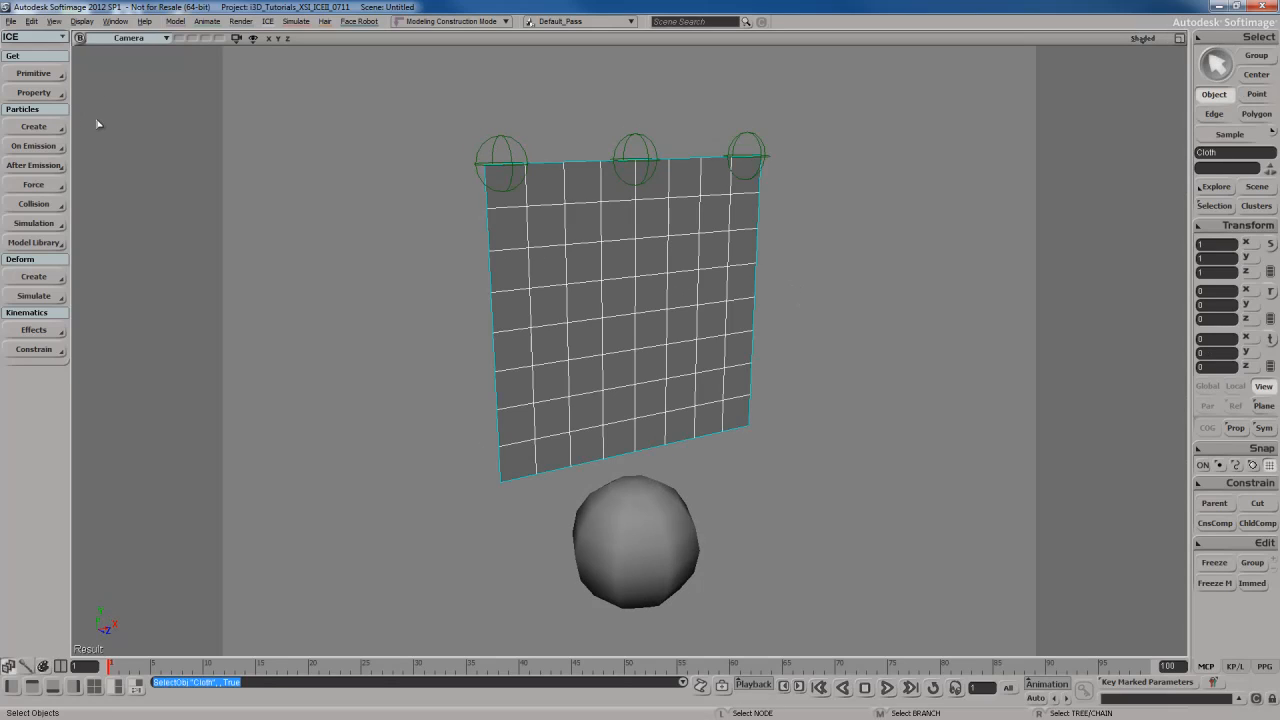
pyautogui.press('1')
pyautogui.click(52, 92)
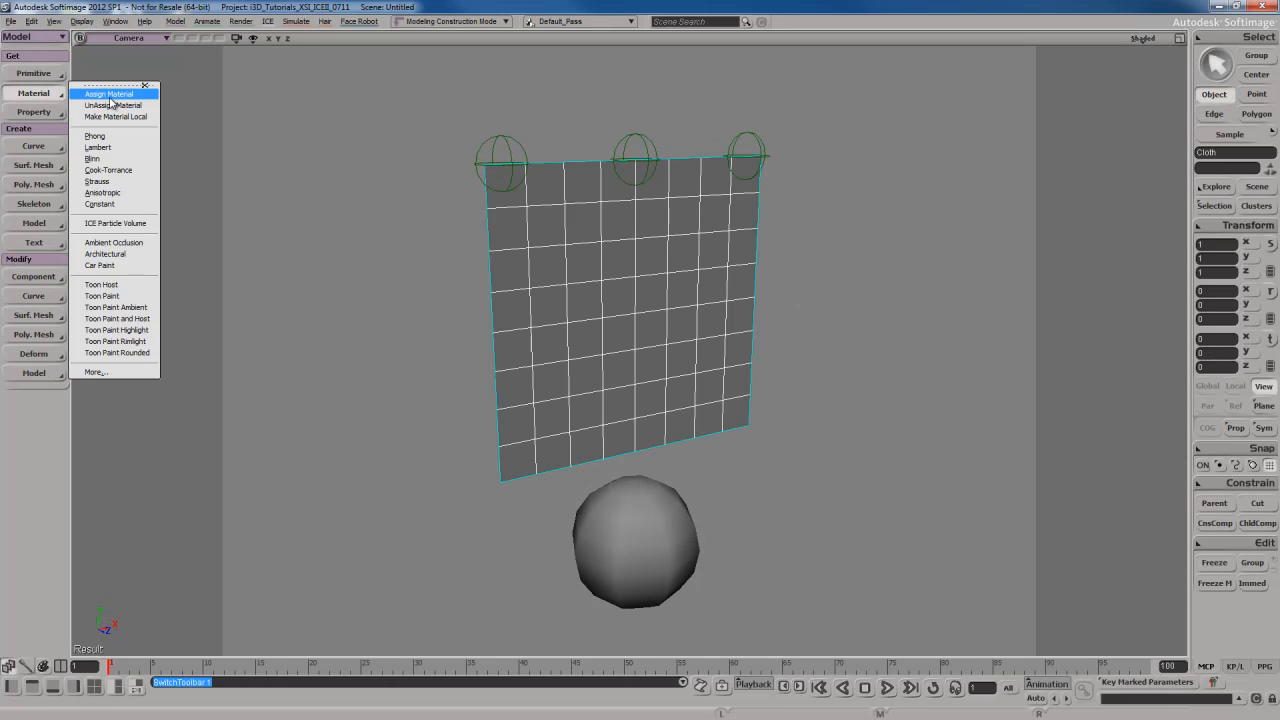
pyautogui.click(124, 253)
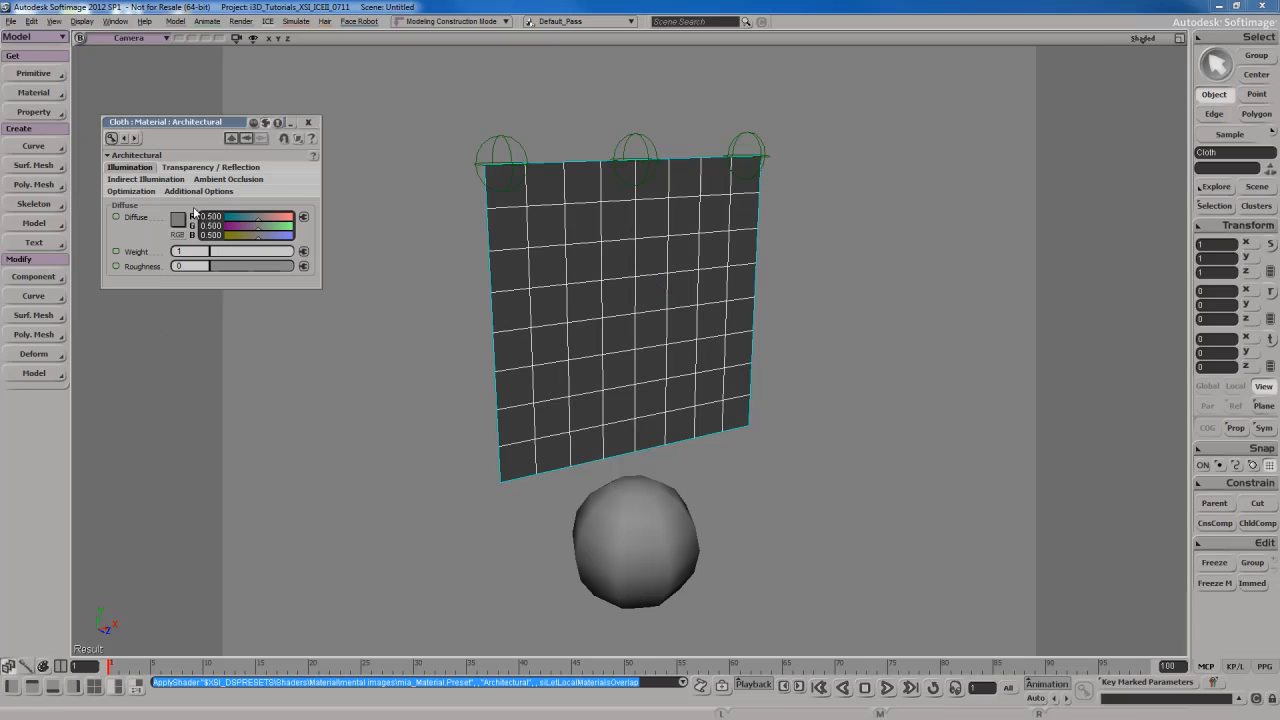
# Set the Architectural material's diffuse colour to dark red (0.5, 0, 0) and its roughness to 1, and close the material's properties.
pyautogui.click(186, 223)
pyautogui.click(180, 286)
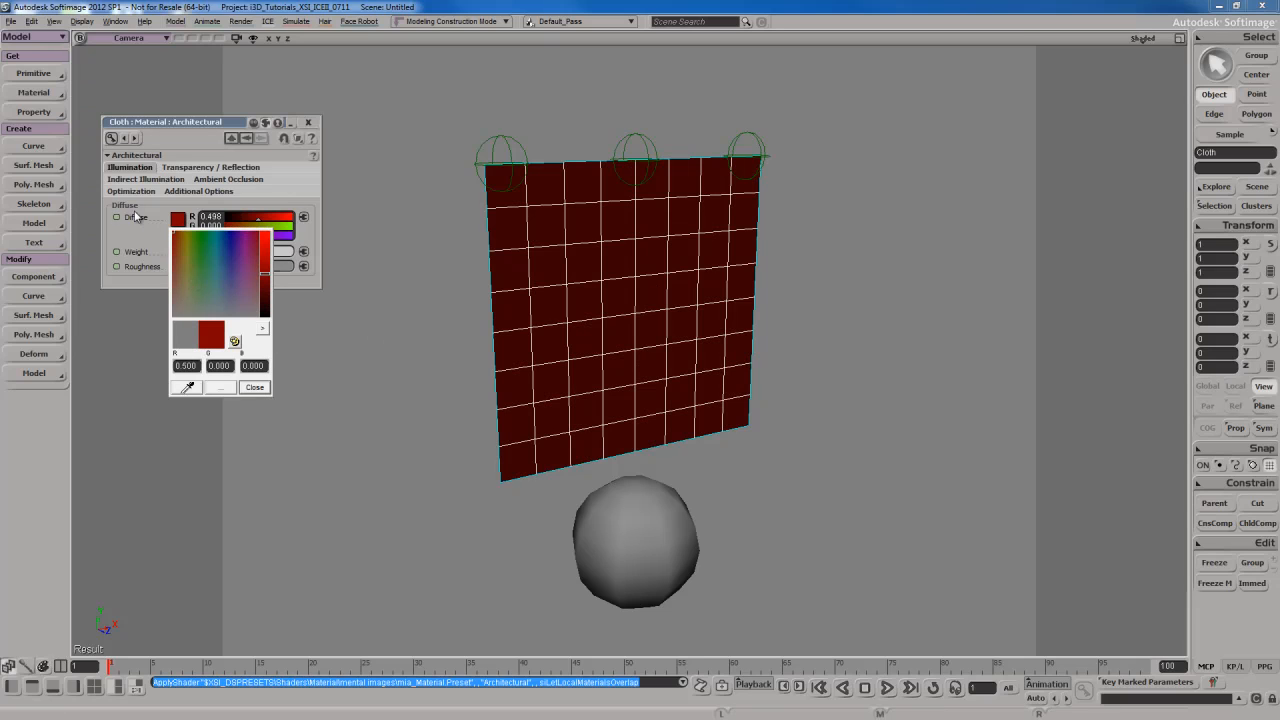
pyautogui.click(254, 387)
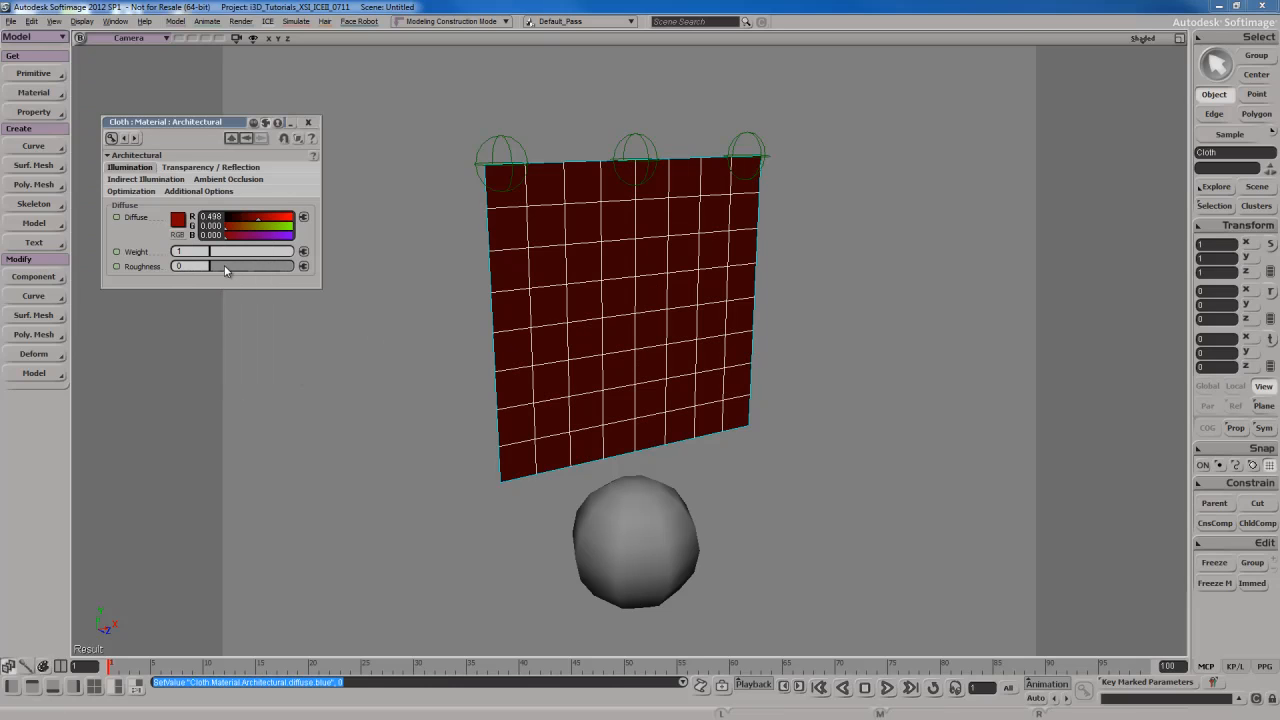
pyautogui.click(226, 266)
pyautogui.click(210, 167)
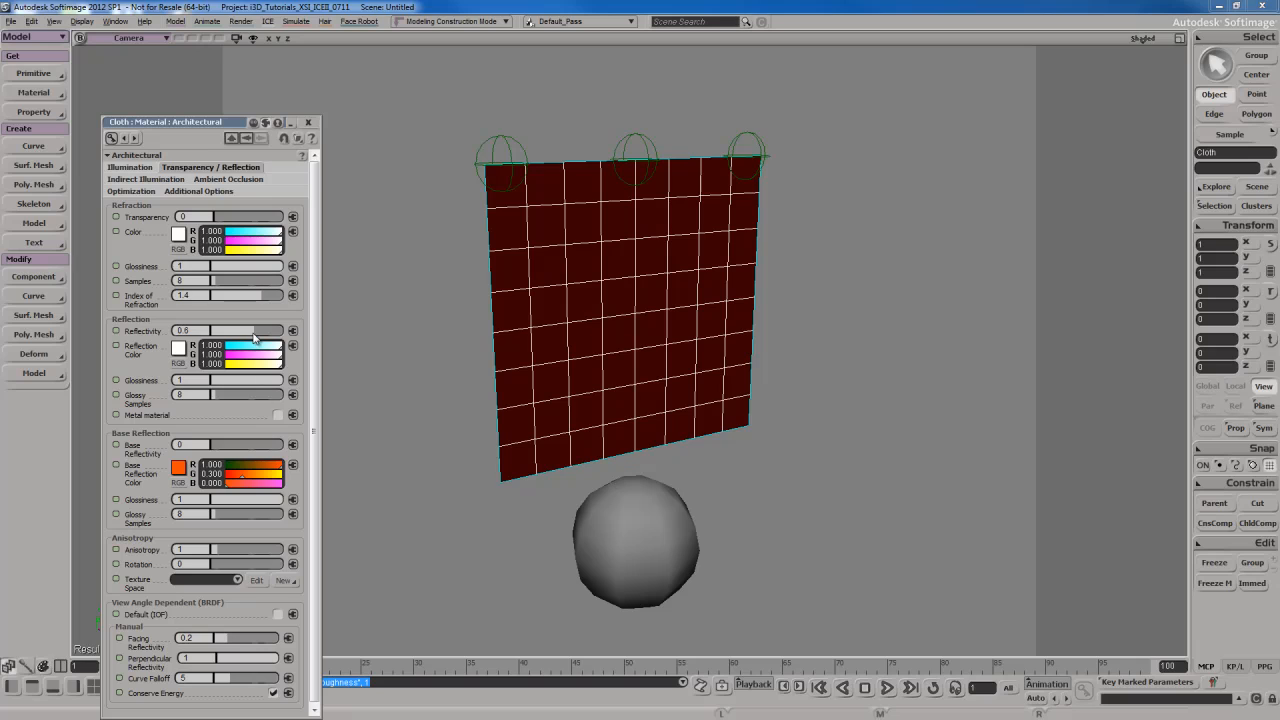
pyautogui.click(309, 122)
pyautogui.press('s')
pyautogui.moveTo(573, 303); pyautogui.dragTo(592, 304, button='right')
pyautogui.press('s')
pyautogui.moveTo(695, 406); pyautogui.dragTo(765, 410, button='right')
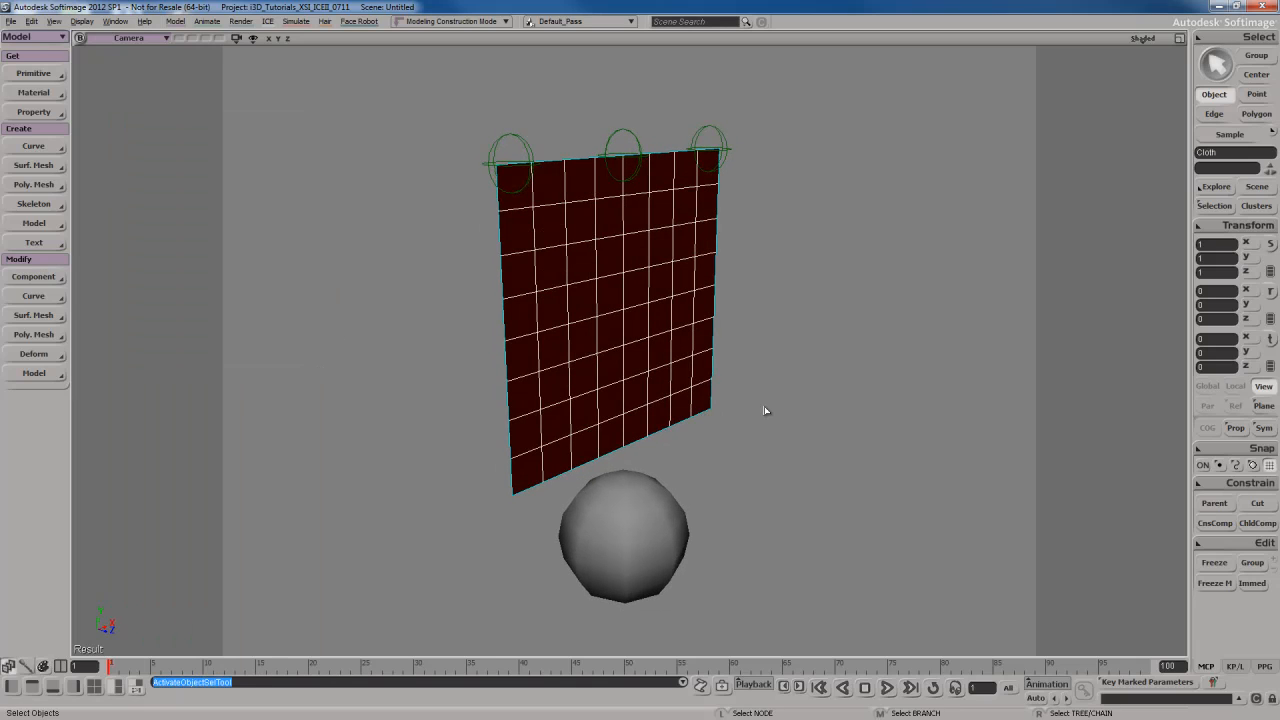
pyautogui.press('s')
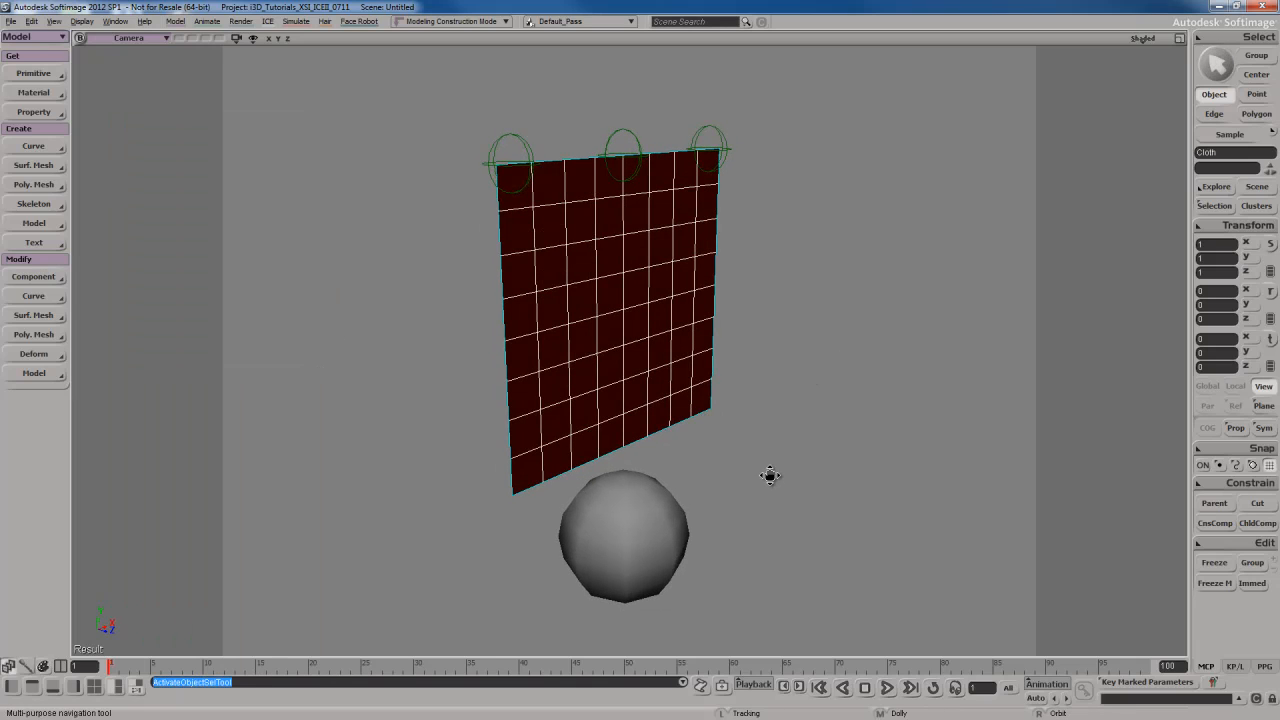
pyautogui.moveTo(770, 477); pyautogui.dragTo(771, 477, button='right')
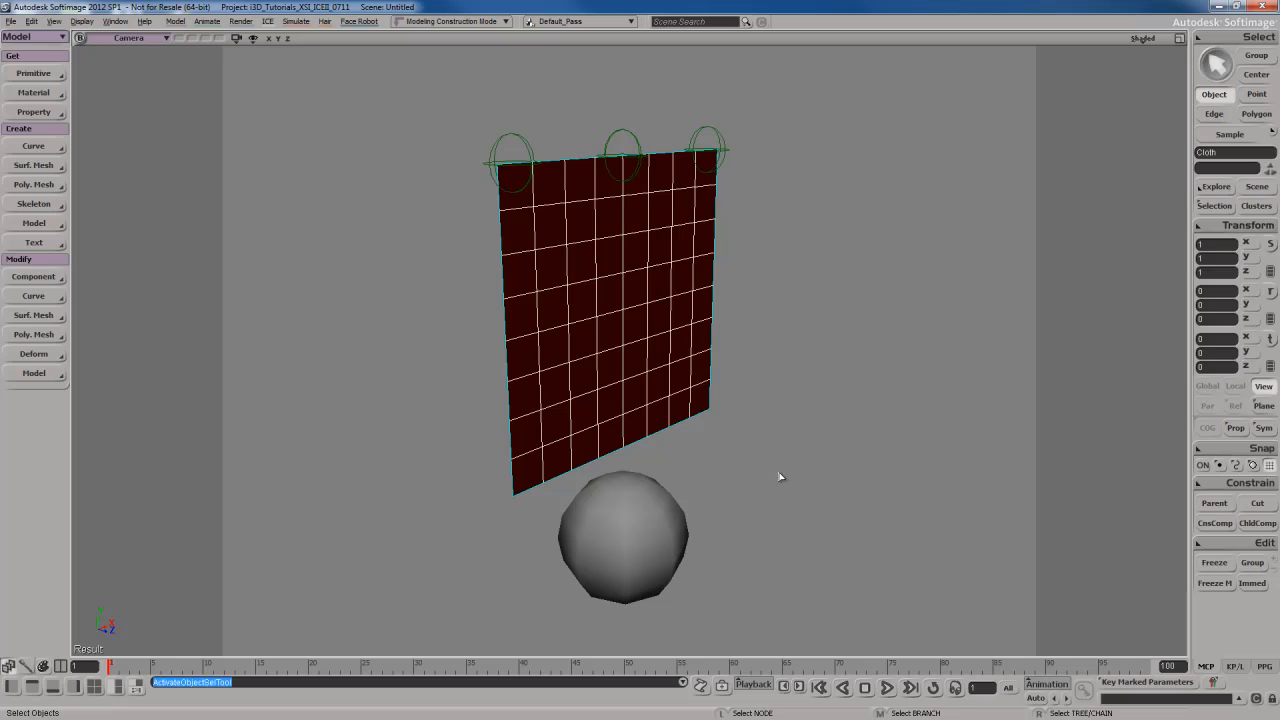
pyautogui.click(624, 347)
pyautogui.click(1243, 228)
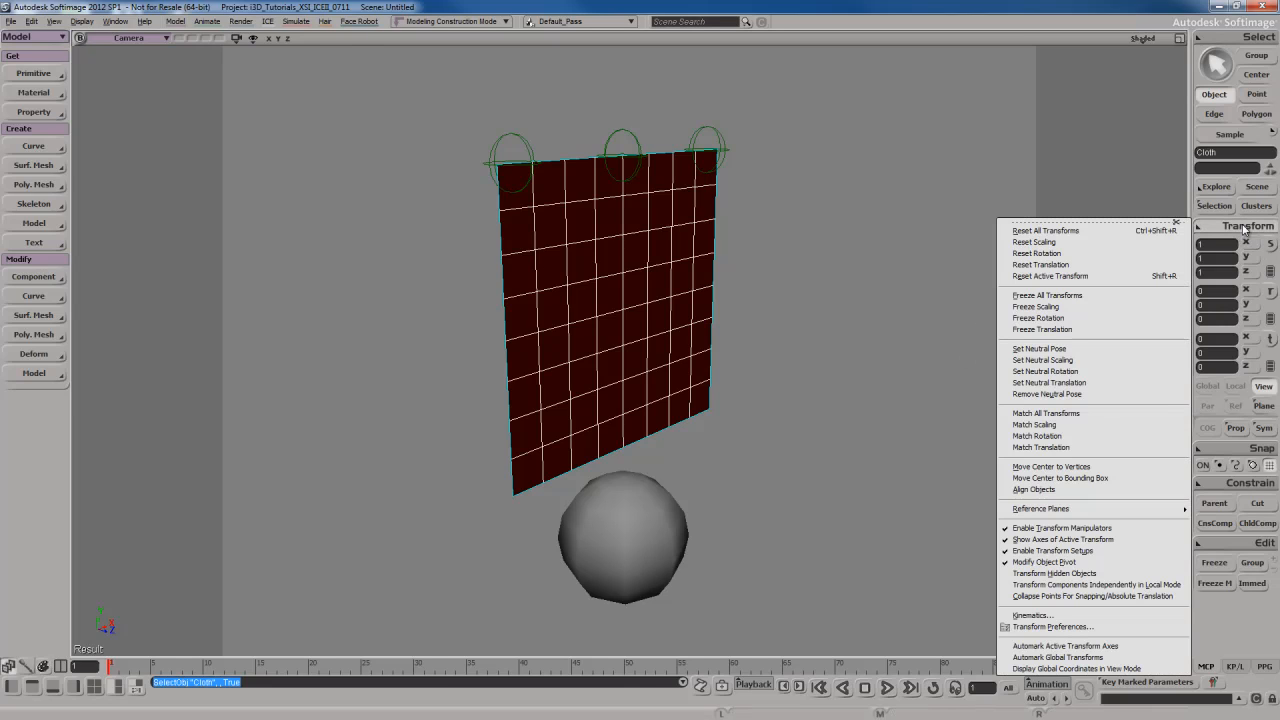
pyautogui.click(794, 201)
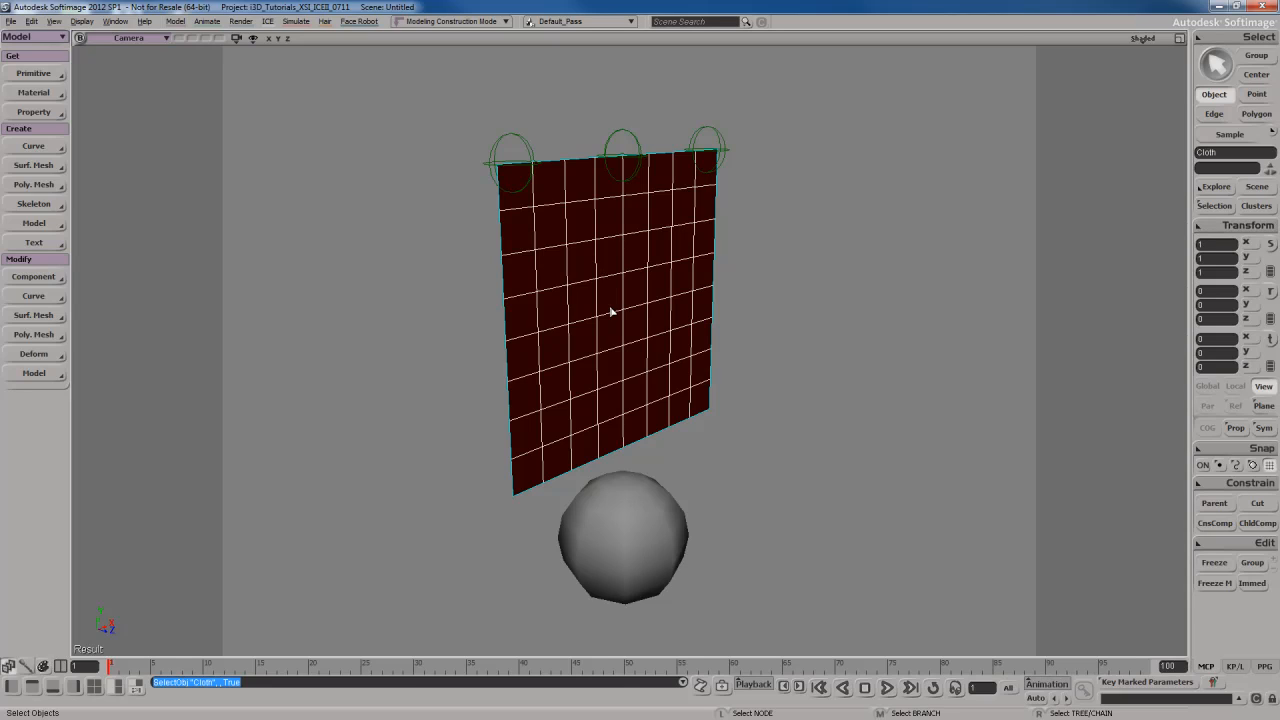
# Apply a Lagoa Cloth Mesh simulation to the Cloth grid with the sphere as its geometry collider, and close the setup properties.
pyautogui.press('3')
pyautogui.press('4')
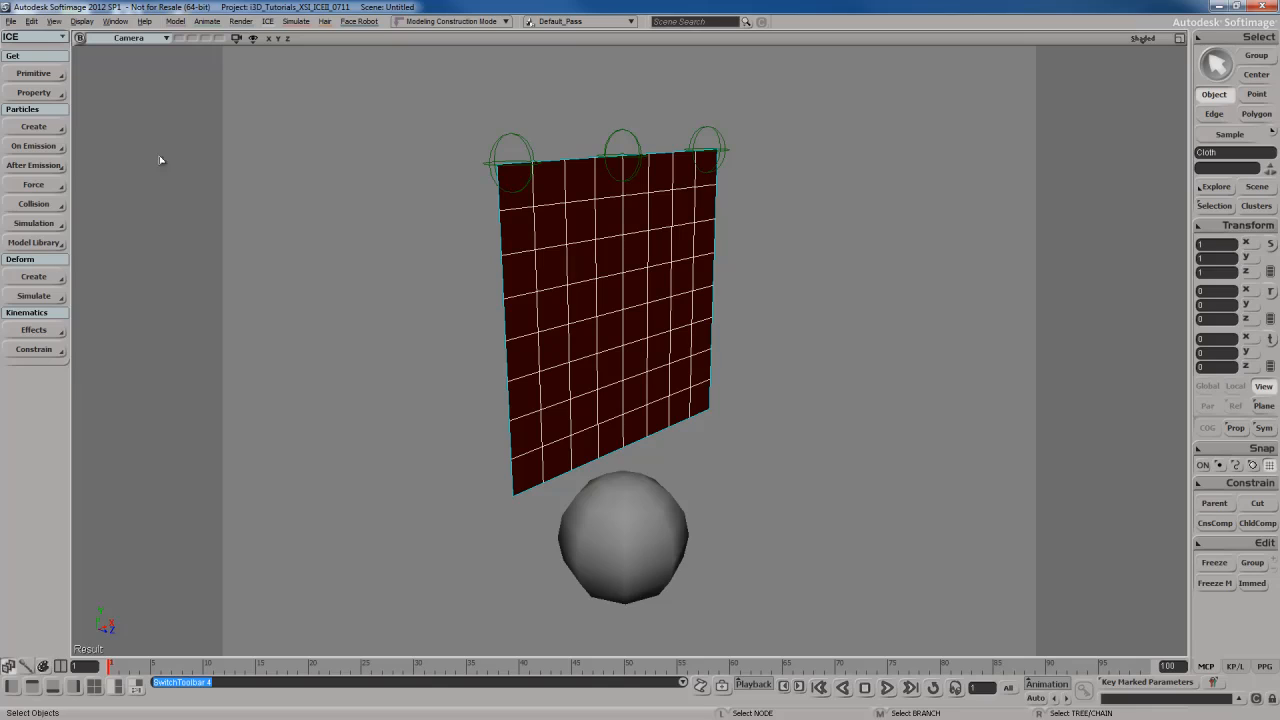
pyautogui.click(42, 297)
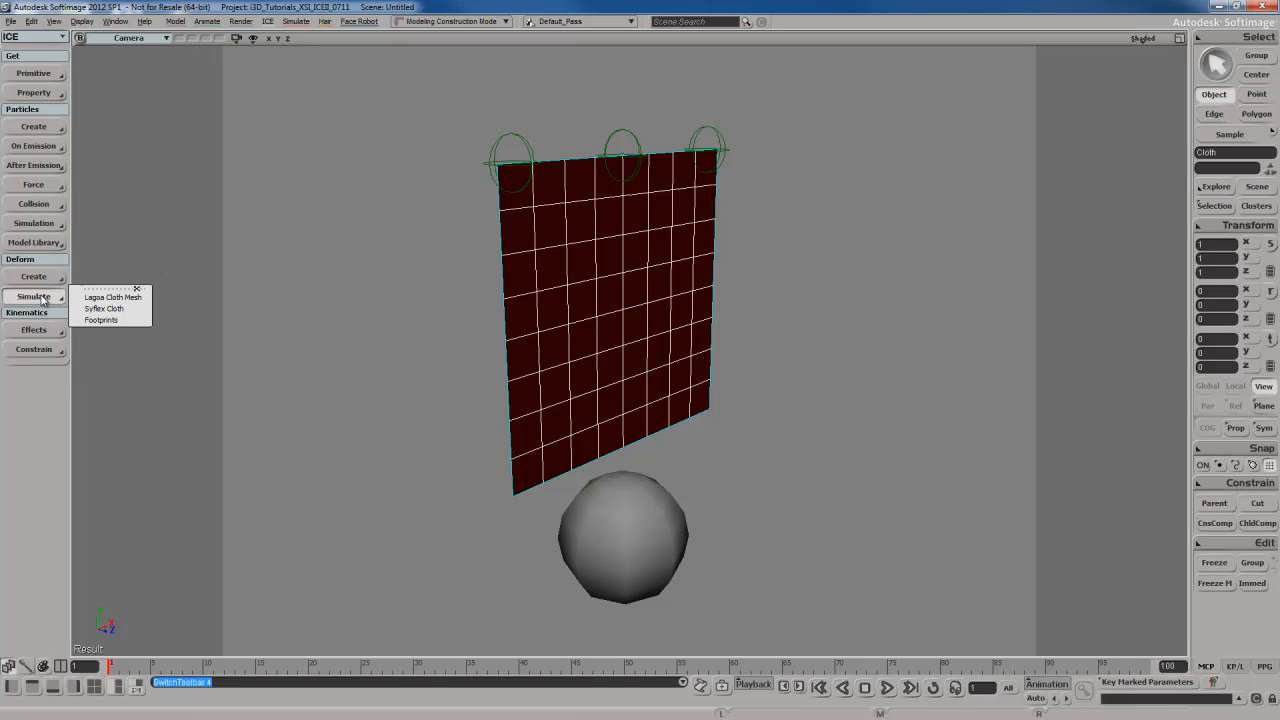
pyautogui.click(116, 299)
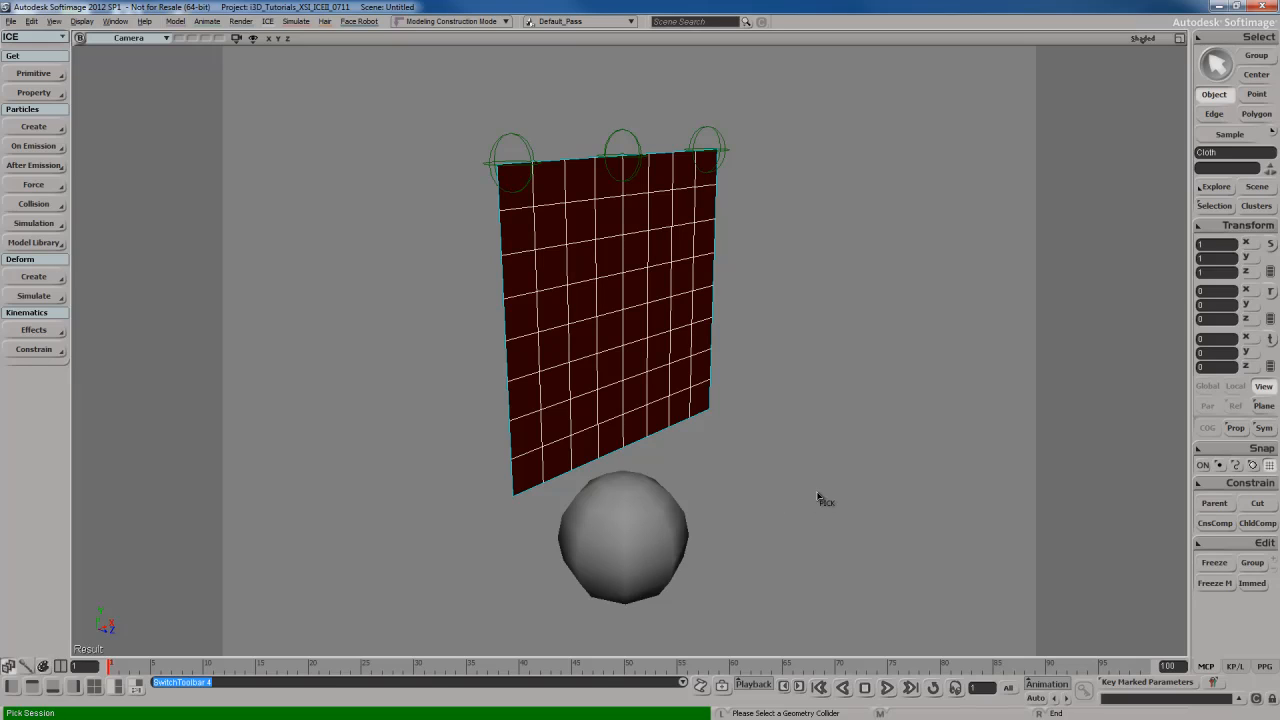
pyautogui.click(610, 531)
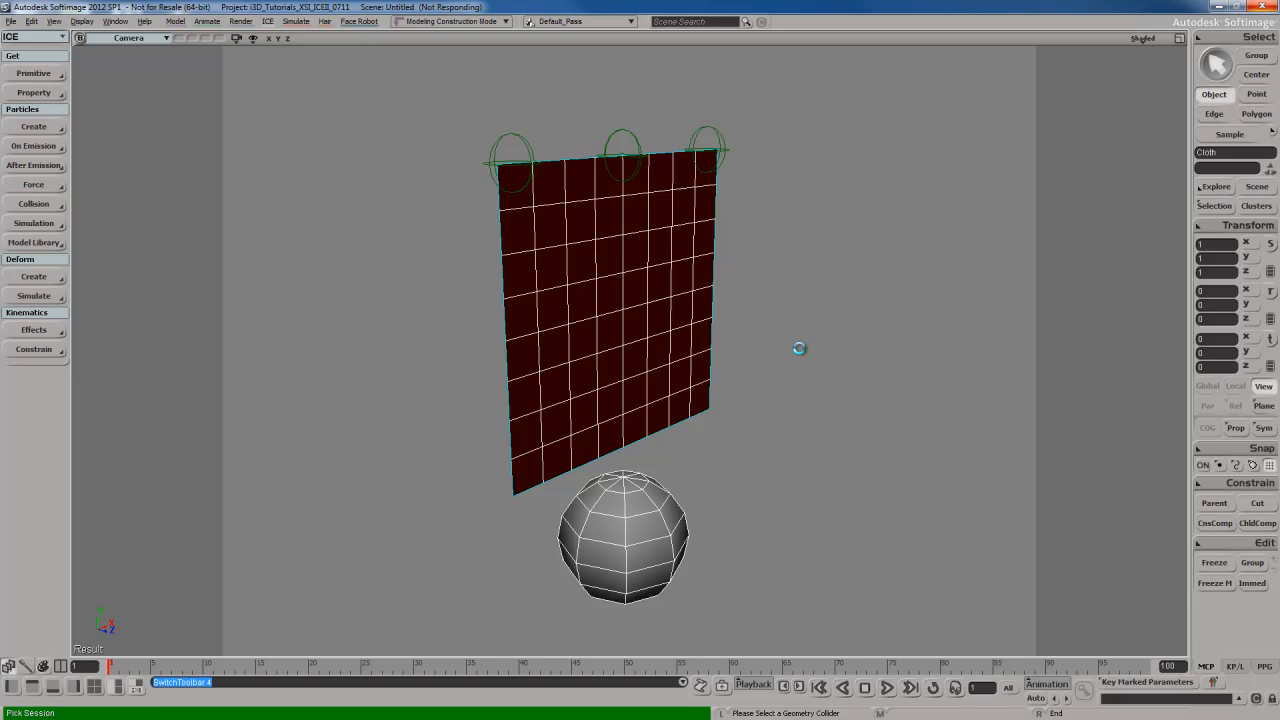
pyautogui.moveTo(232, 122); pyautogui.dragTo(910, 78)
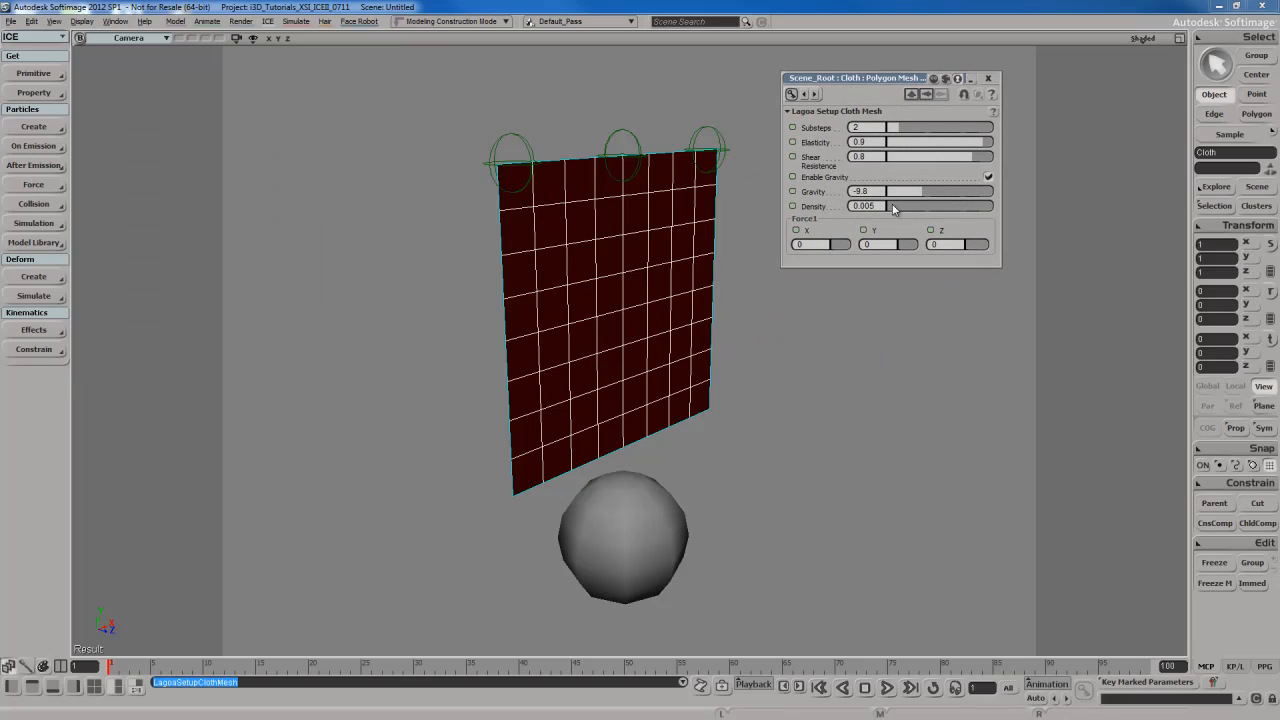
pyautogui.click(988, 78)
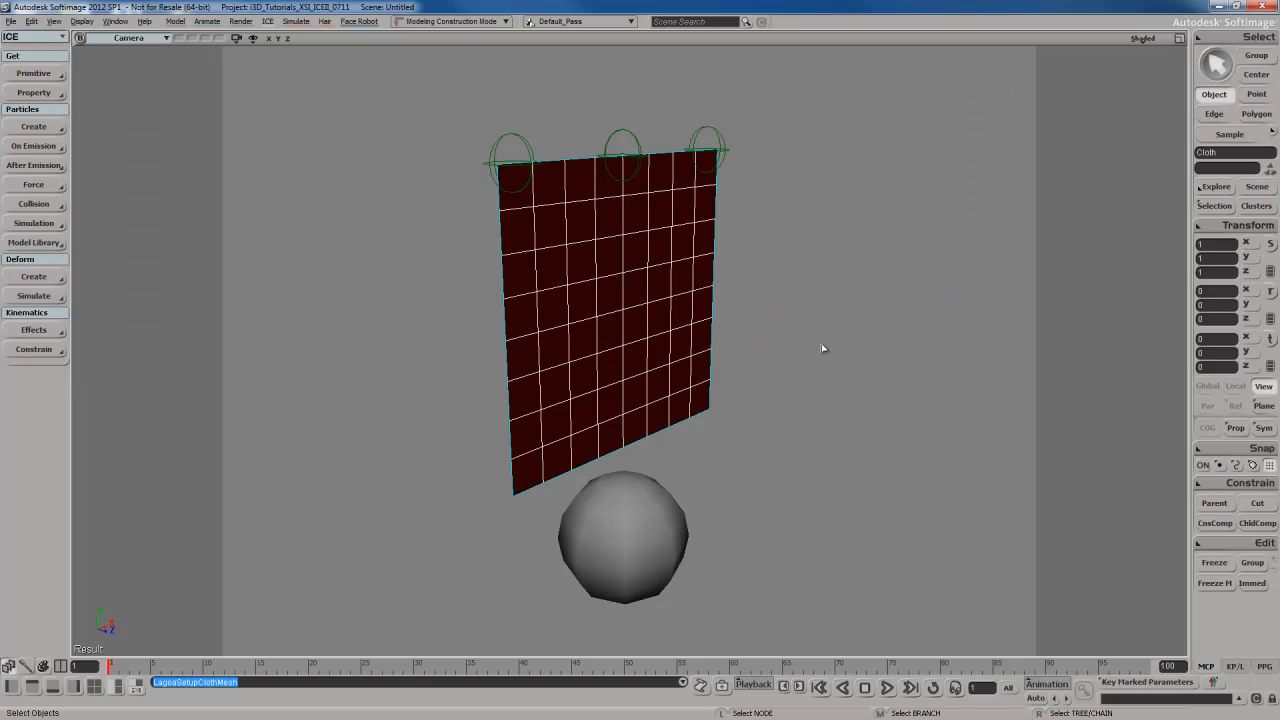
# Switch to the ICE Tree layout, enlarge the Camera view beside the Explorer, and review the Lagoa Setup Cloth Mesh node's properties.
pyautogui.click(138, 687)
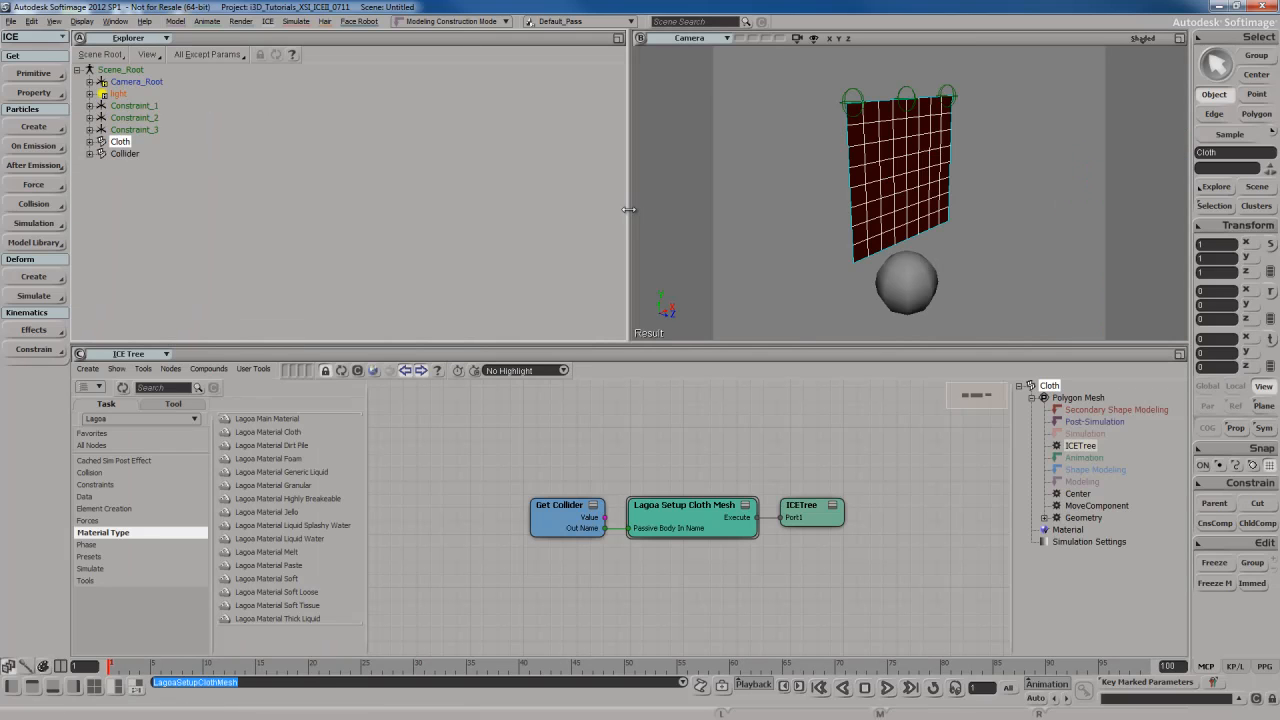
pyautogui.moveTo(628, 209); pyautogui.dragTo(326, 209)
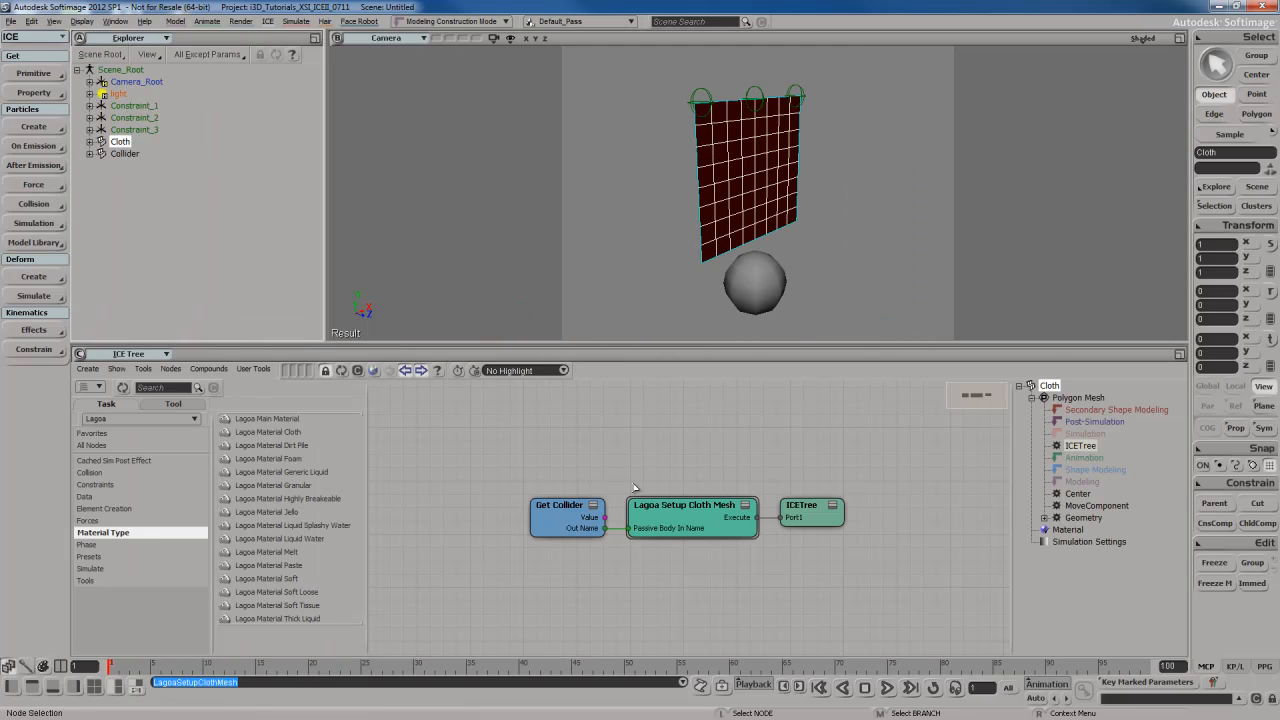
pyautogui.doubleClick(690, 518)
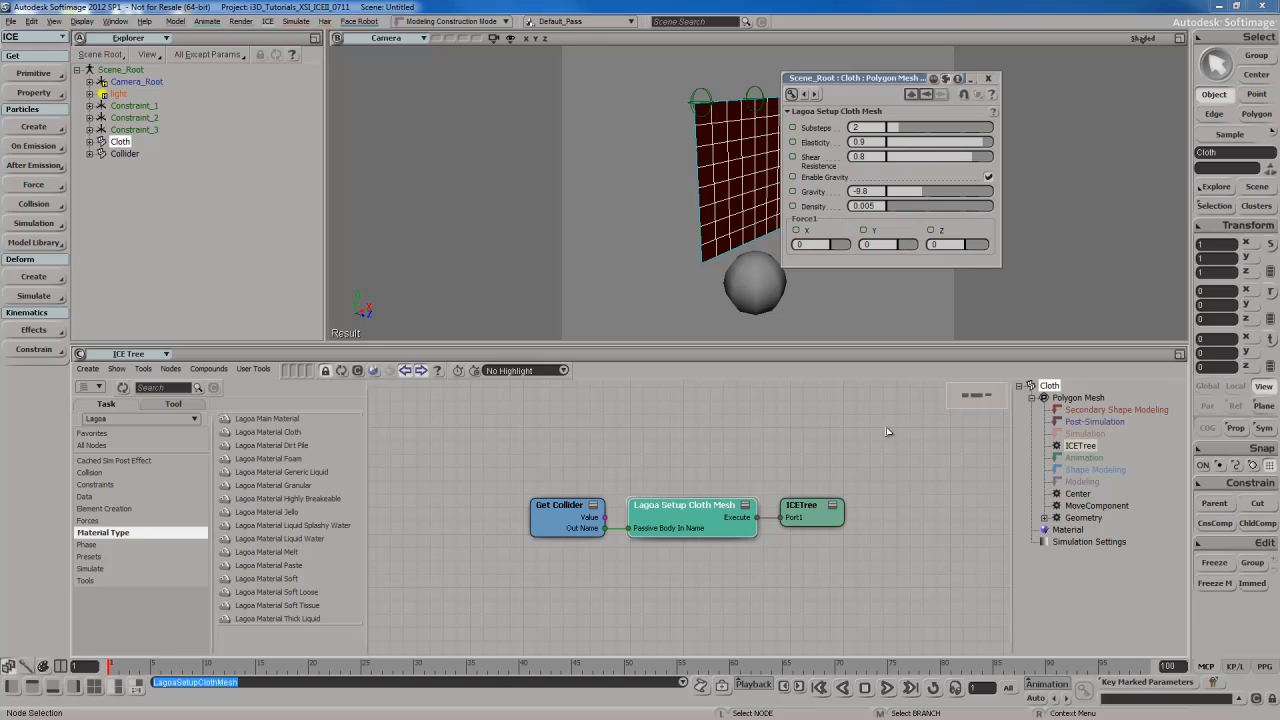
pyautogui.click(989, 77)
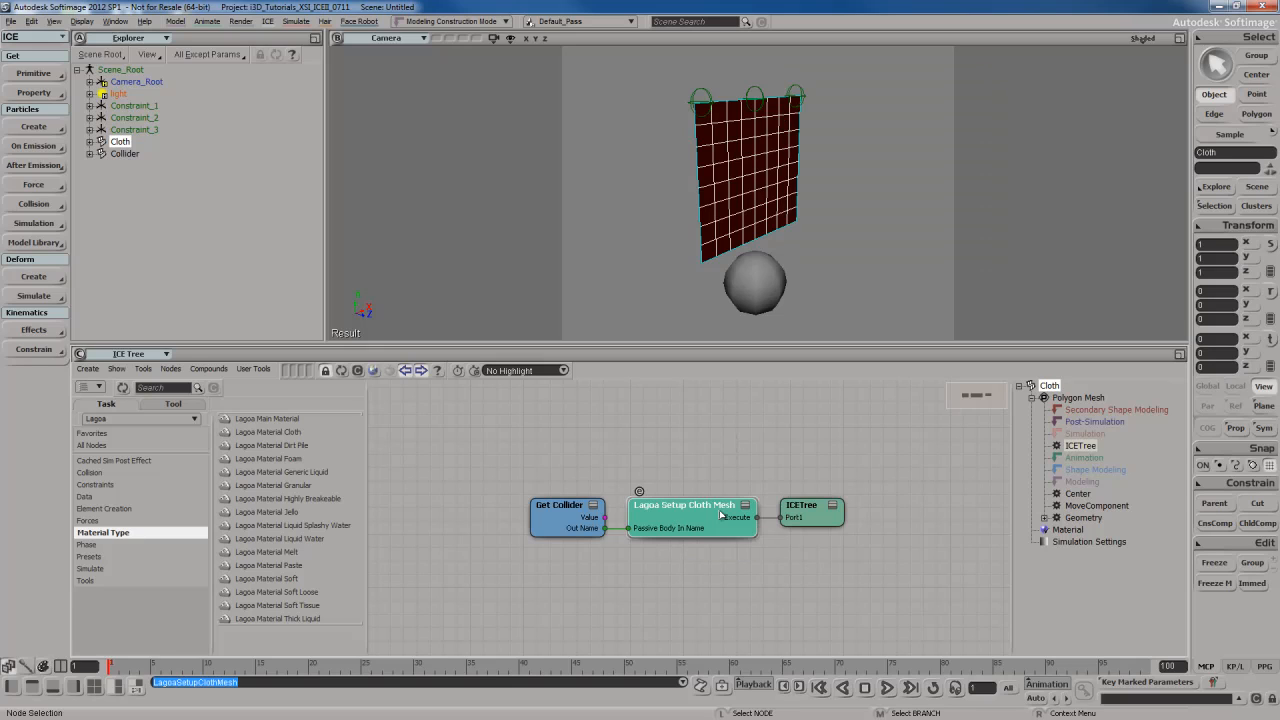
# Explode the Lagoa Setup Cloth Mesh compound and rearrange its nodes into a tidy layout in the ICE Tree.
pyautogui.click(218, 372)
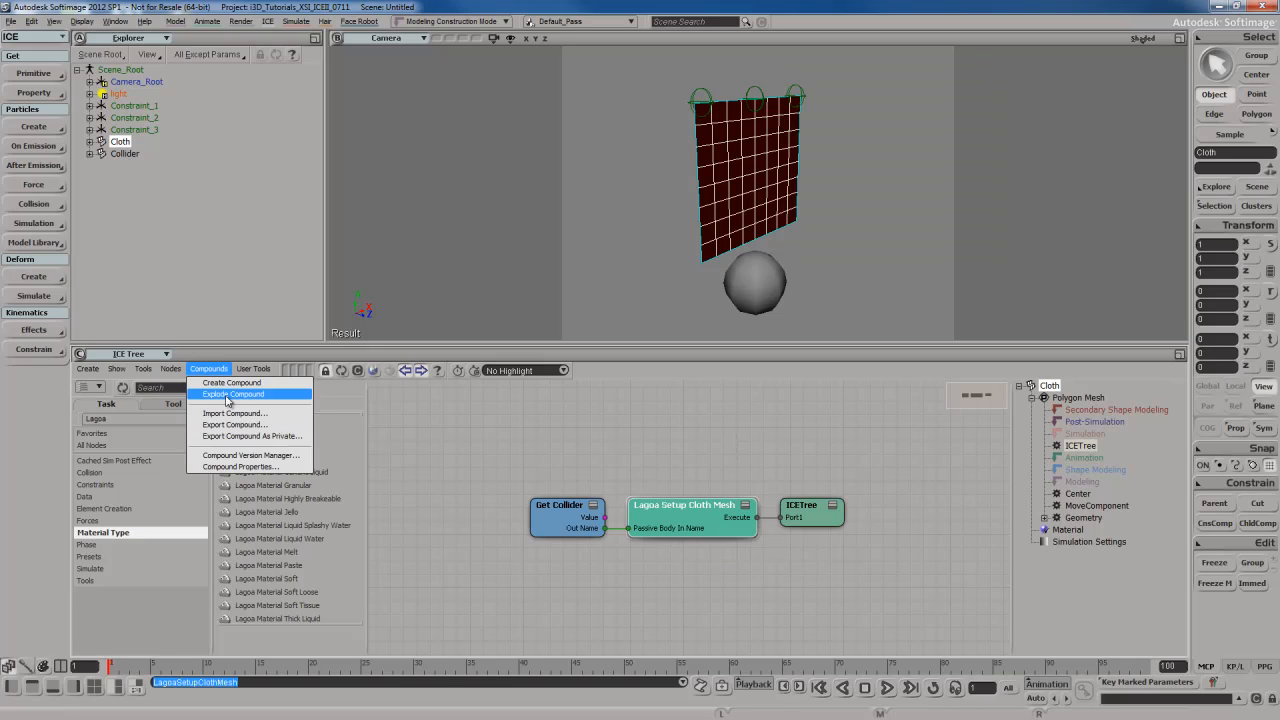
pyautogui.click(233, 394)
pyautogui.scroll(5, 745, 470)
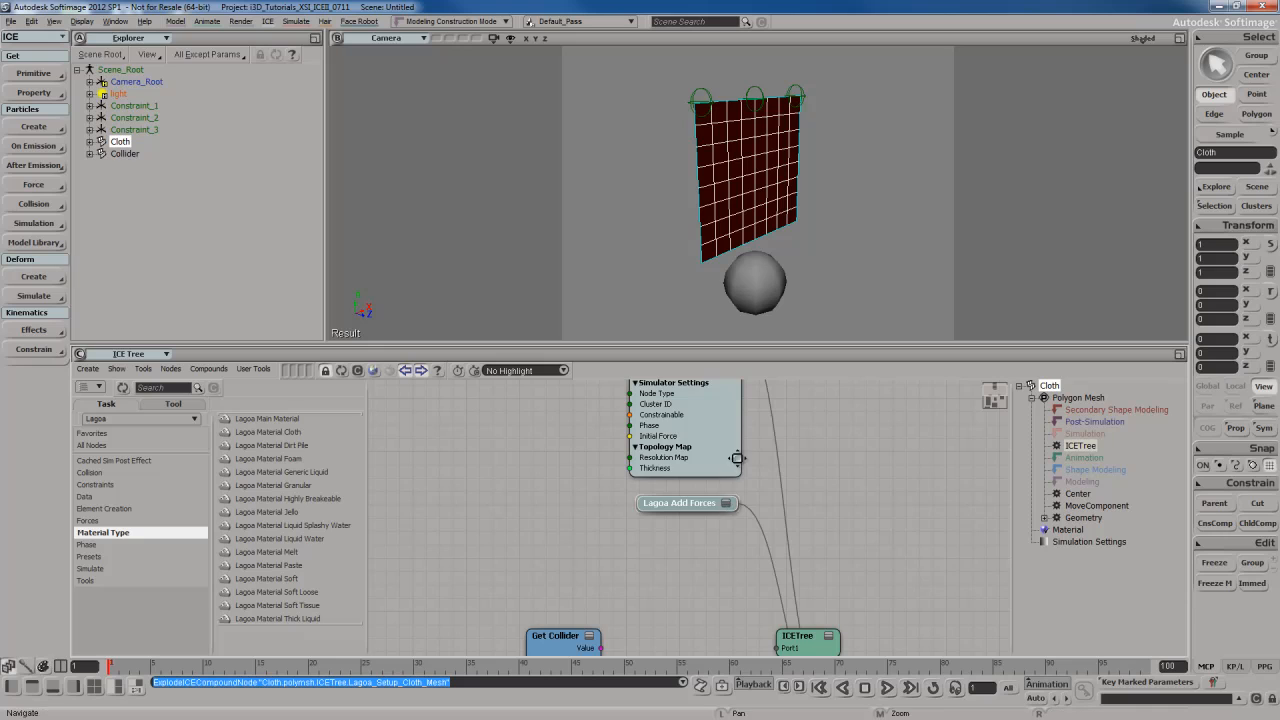
pyautogui.scroll(-6, 731, 560)
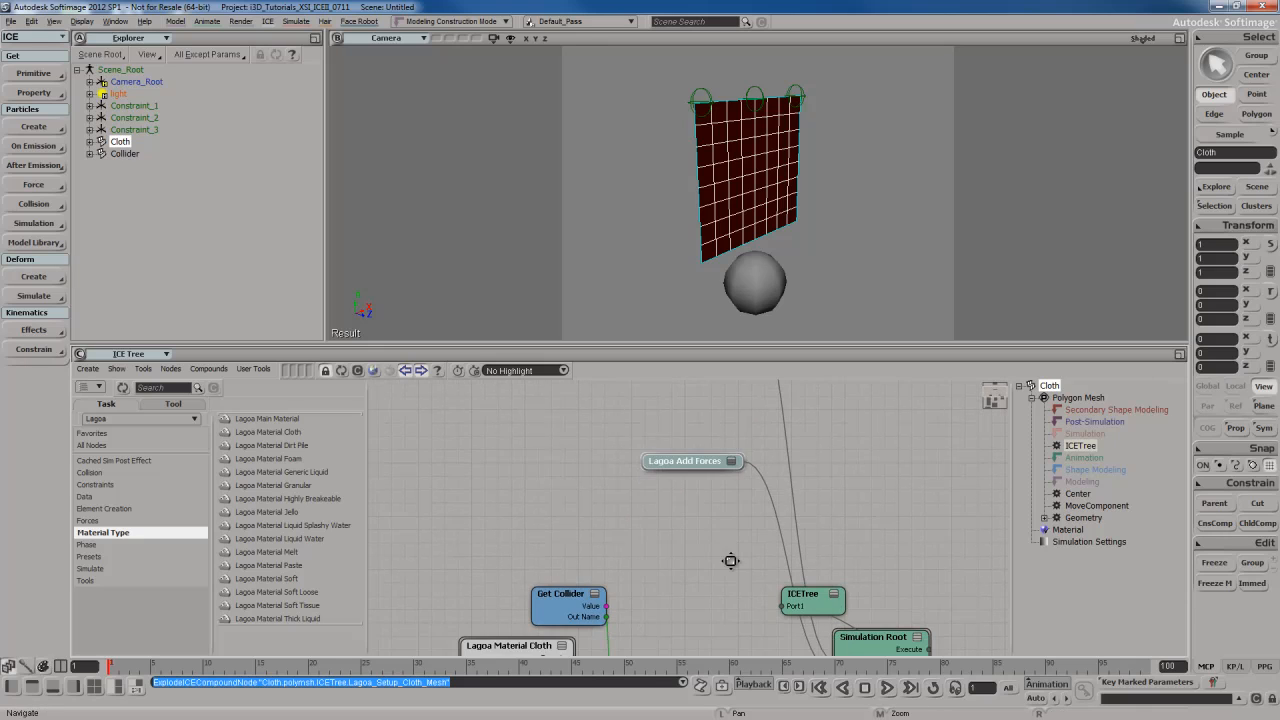
pyautogui.hotkey('ctrl', 'r')
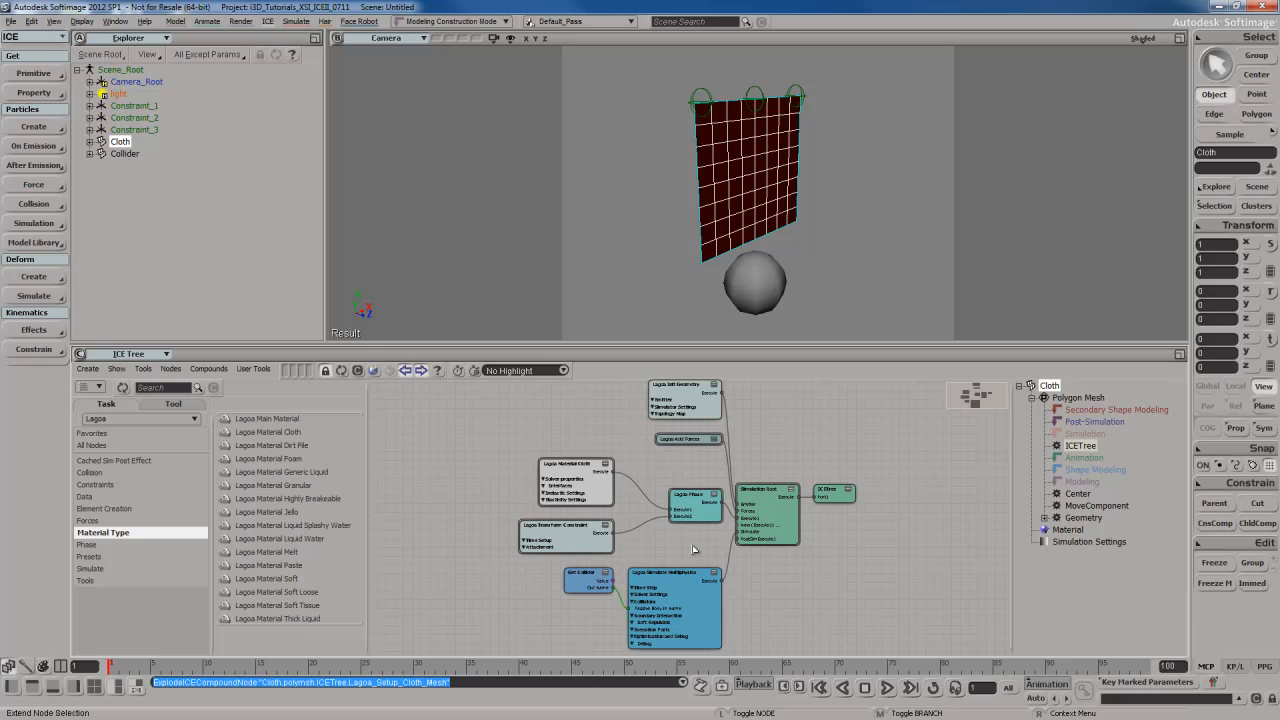
# Maximize the ICE Tree view and frame all of the exploded nodes.
pyautogui.click(1179, 355)
pyautogui.scroll(2, 756, 412)
pyautogui.press('a')
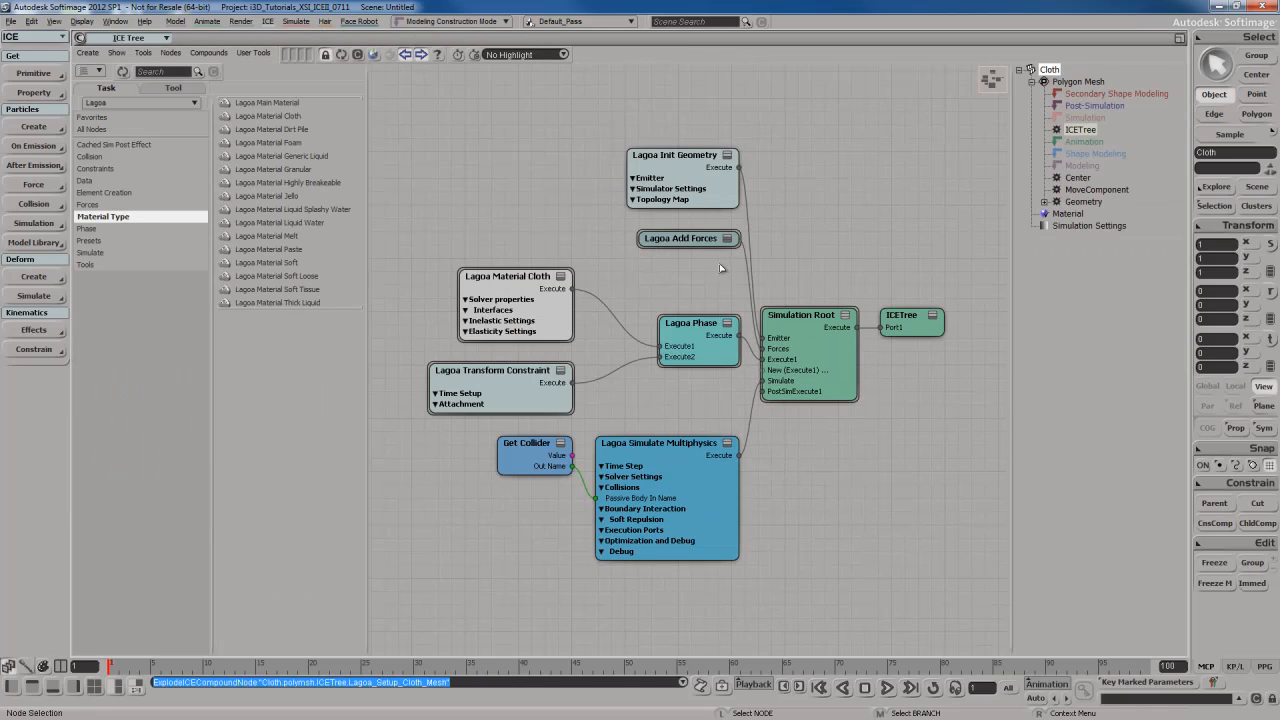
# Inspect the Lagoa Init Geometry and Lagoa Transform Constraint nodes, and review the Lagoa Material Cloth node's properties.
pyautogui.click(717, 197)
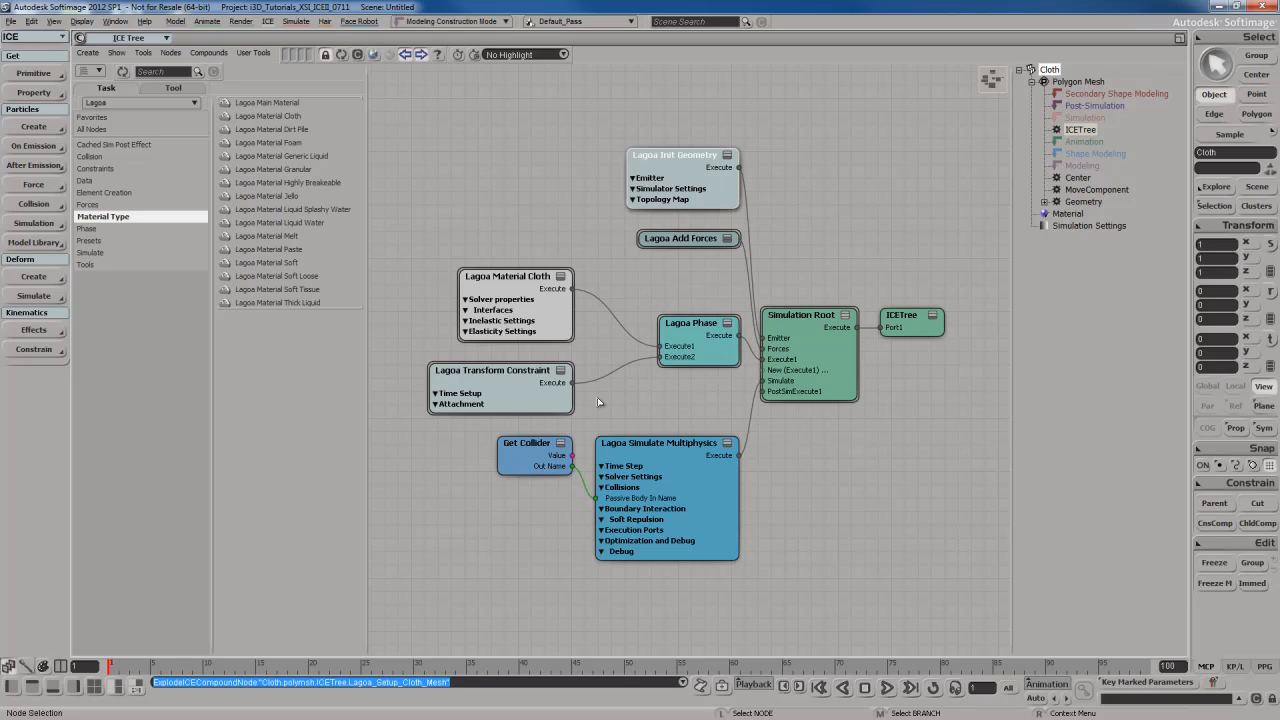
pyautogui.click(496, 392)
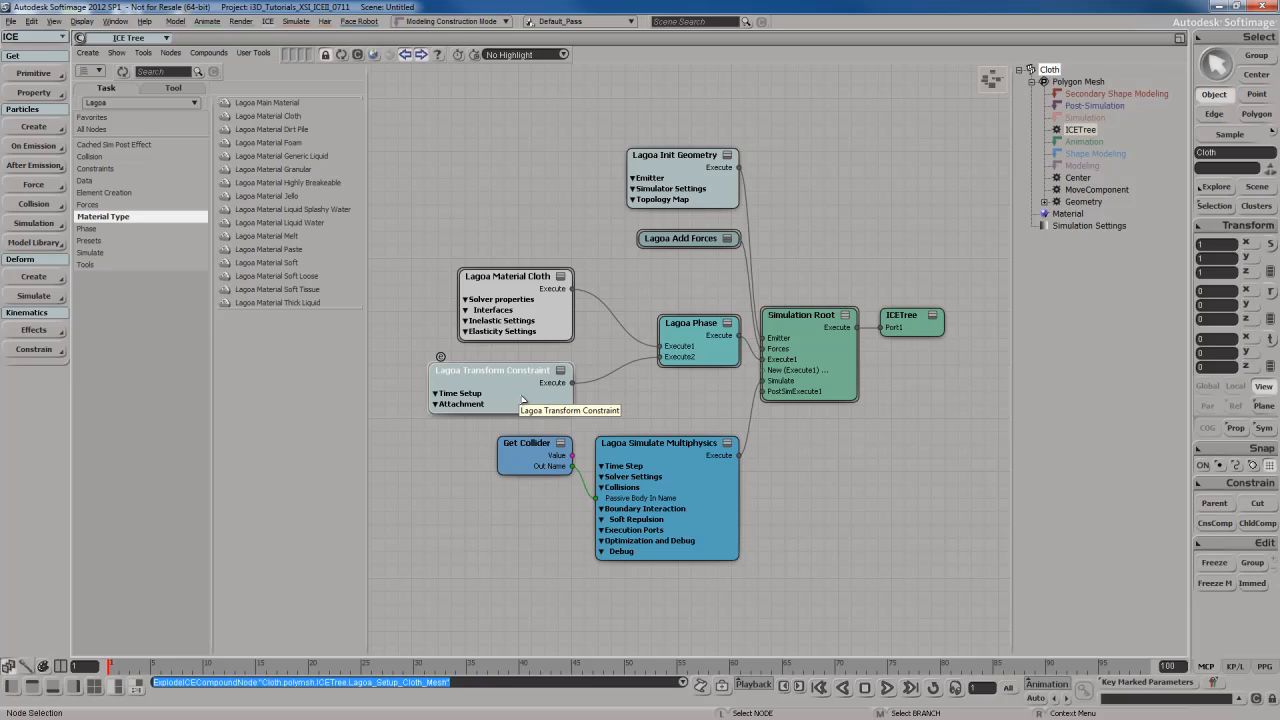
pyautogui.click(546, 316)
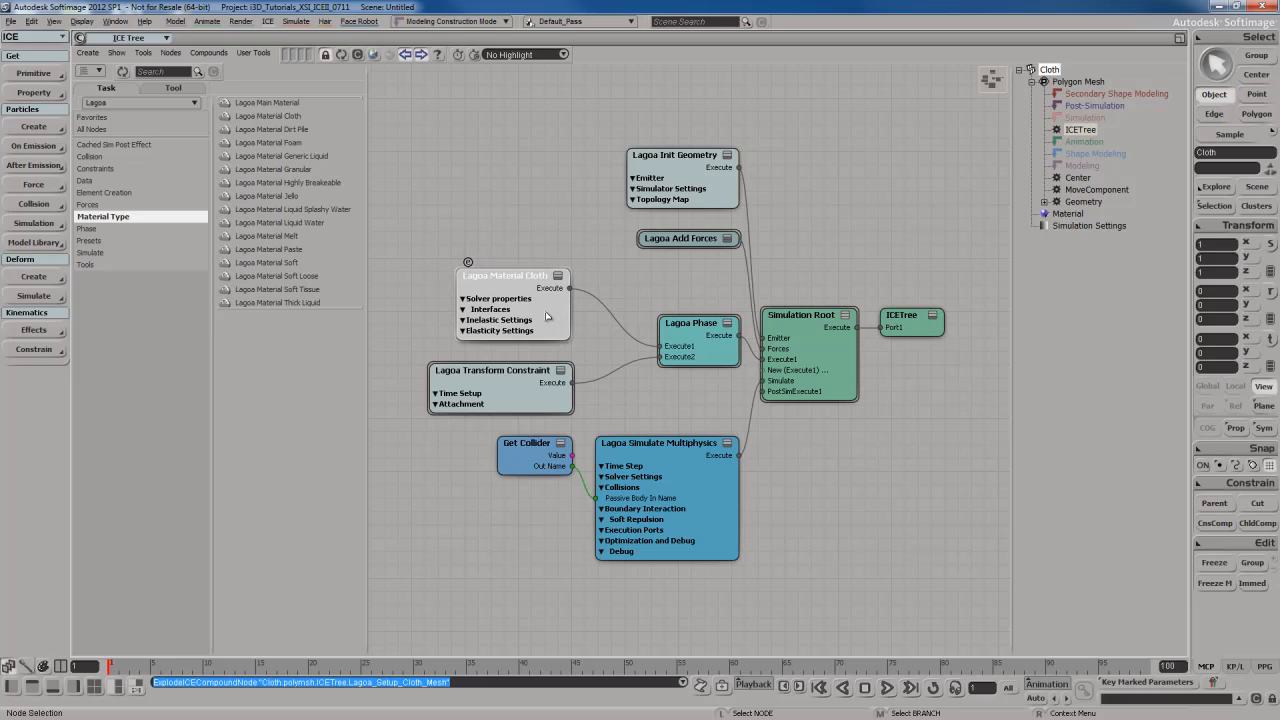
pyautogui.doubleClick(546, 316)
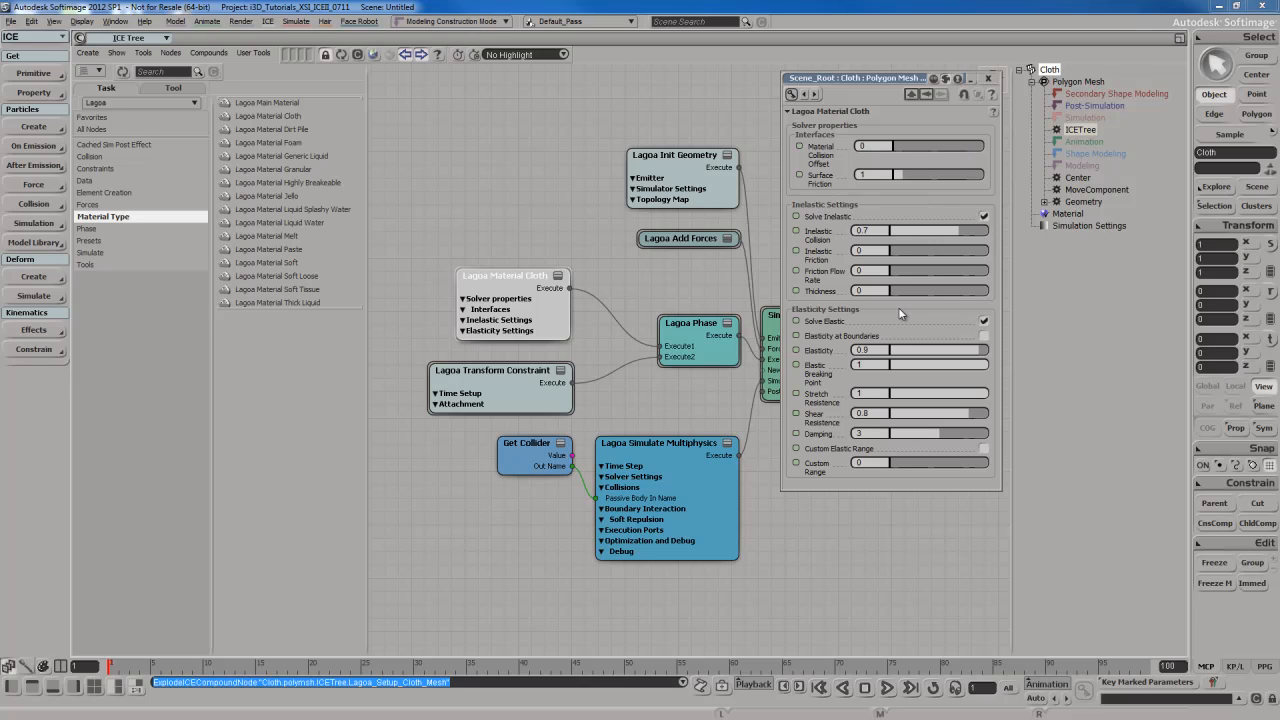
pyautogui.click(988, 78)
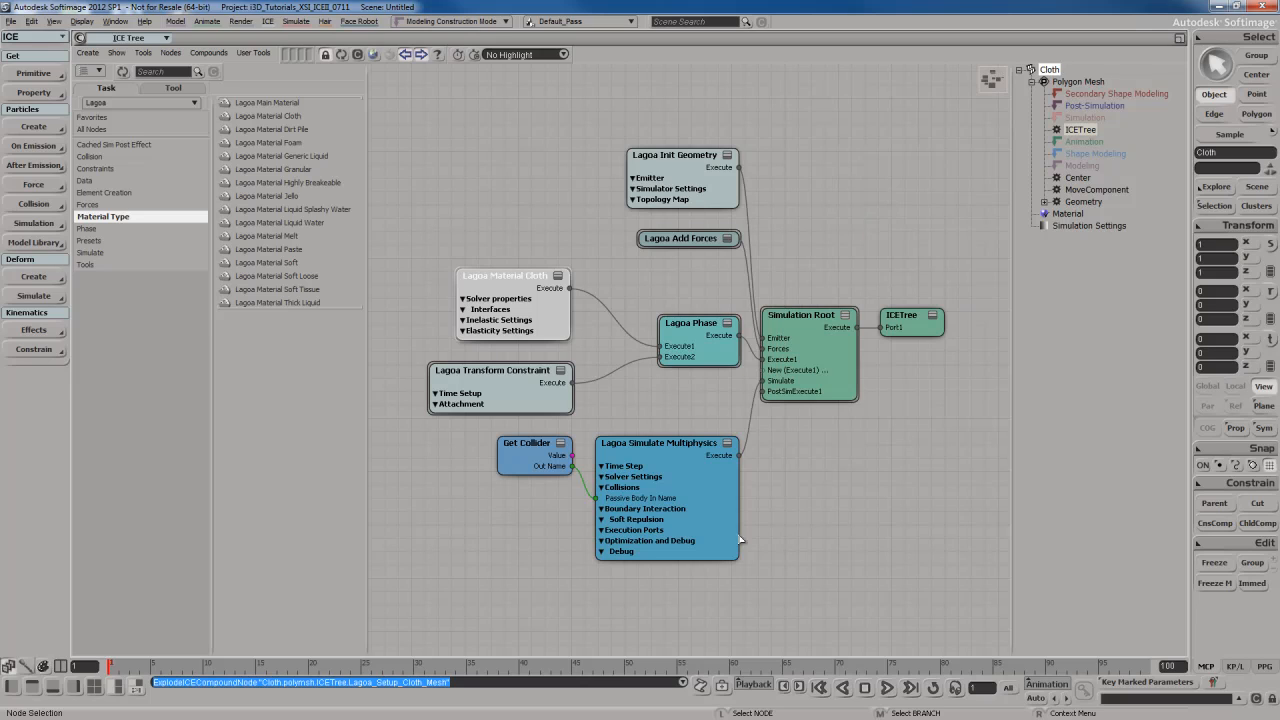
# Review the Lagoa Simulate Multiphysics node's time step, solver, collision and optimization settings, leaving Enable Inelastics on.
pyautogui.doubleClick(724, 516)
pyautogui.moveTo(996, 376); pyautogui.dragTo(998, 541)
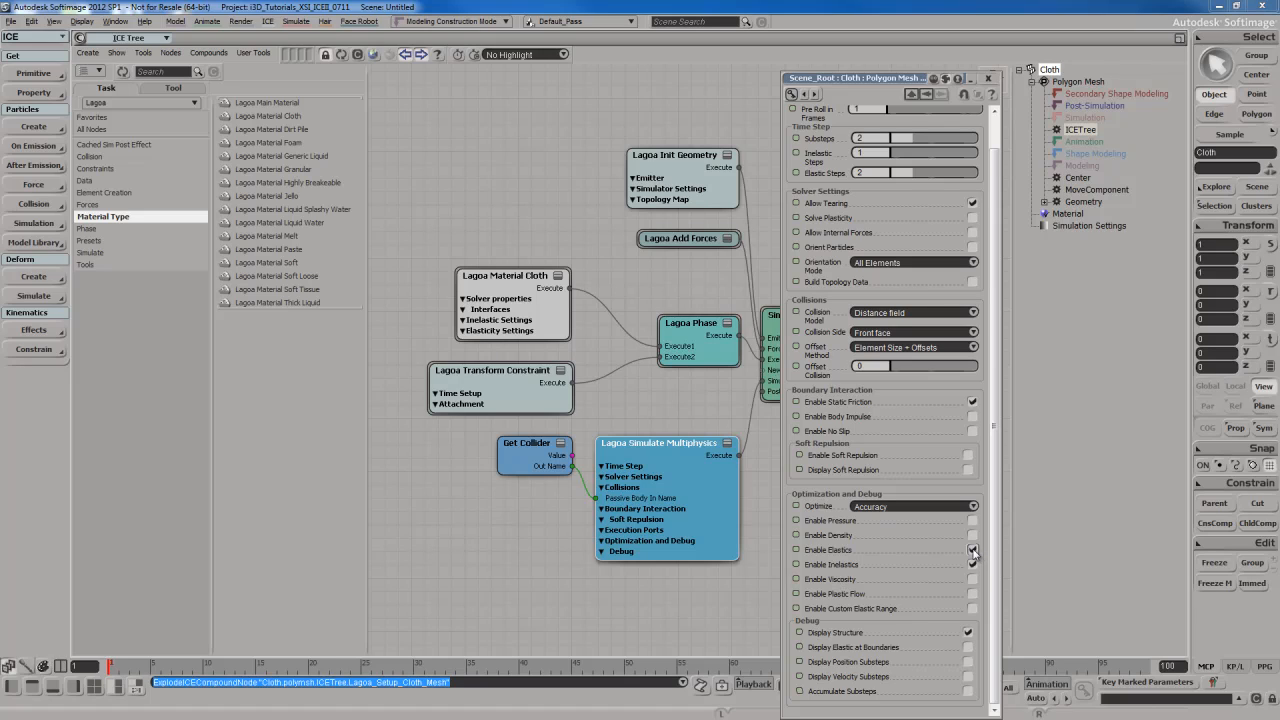
pyautogui.click(972, 564)
pyautogui.click(972, 564)
pyautogui.scroll(1, 995, 155)
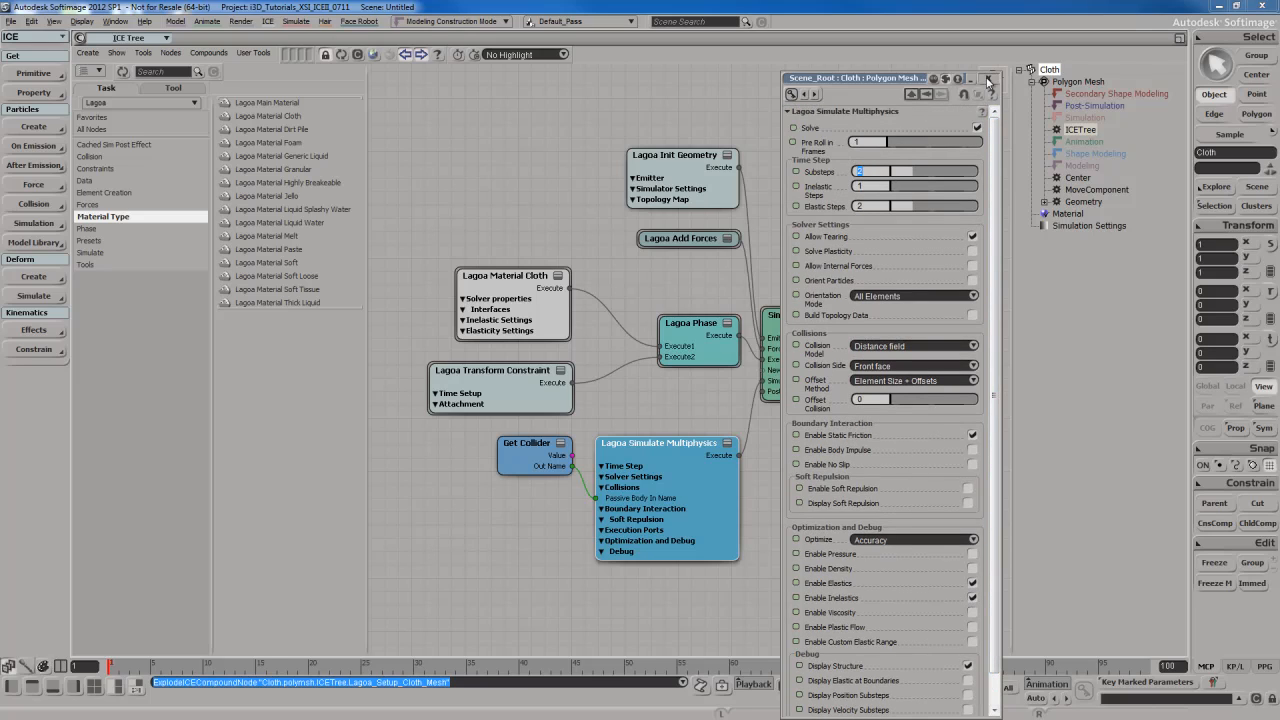
pyautogui.click(988, 78)
pyautogui.click(836, 260)
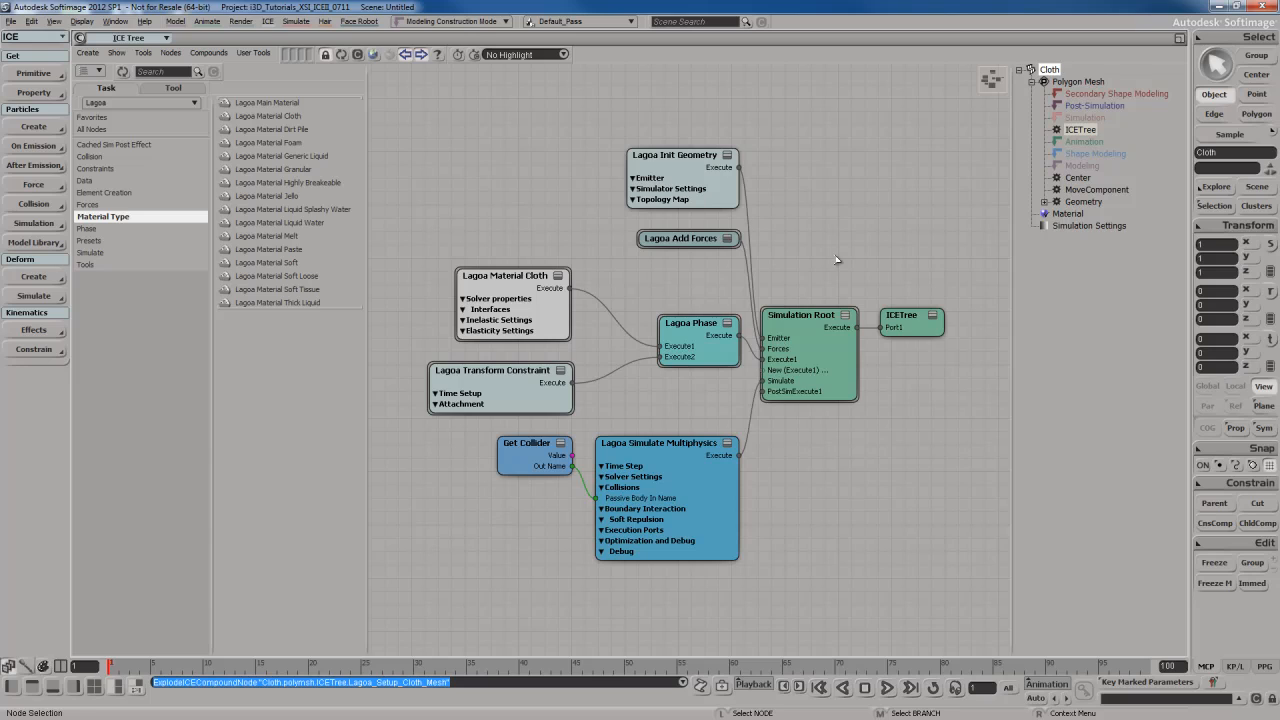
# Restore the ICE Tree from its maximized state and set the playback end frame to 10000.
pyautogui.press('F12')
pyautogui.press('s')
pyautogui.moveTo(823, 177); pyautogui.dragTo(810, 176, button='right')
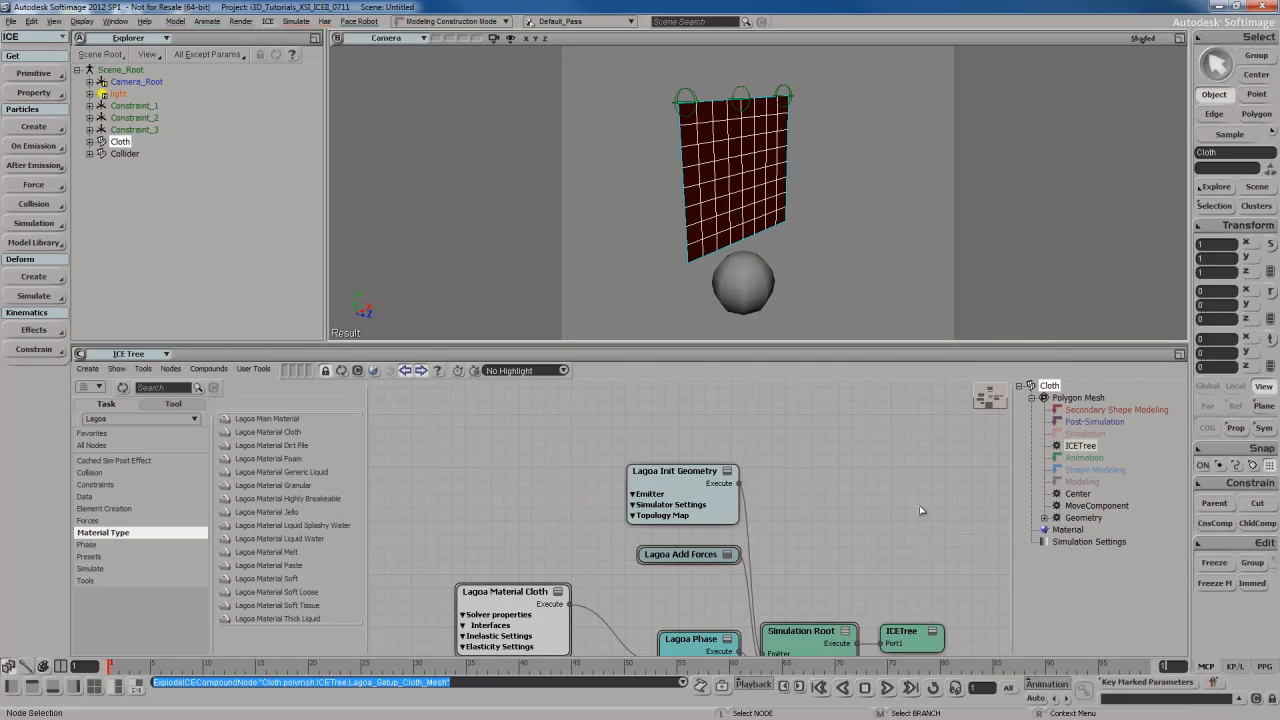
pyautogui.write('00')
pyautogui.press('Return')
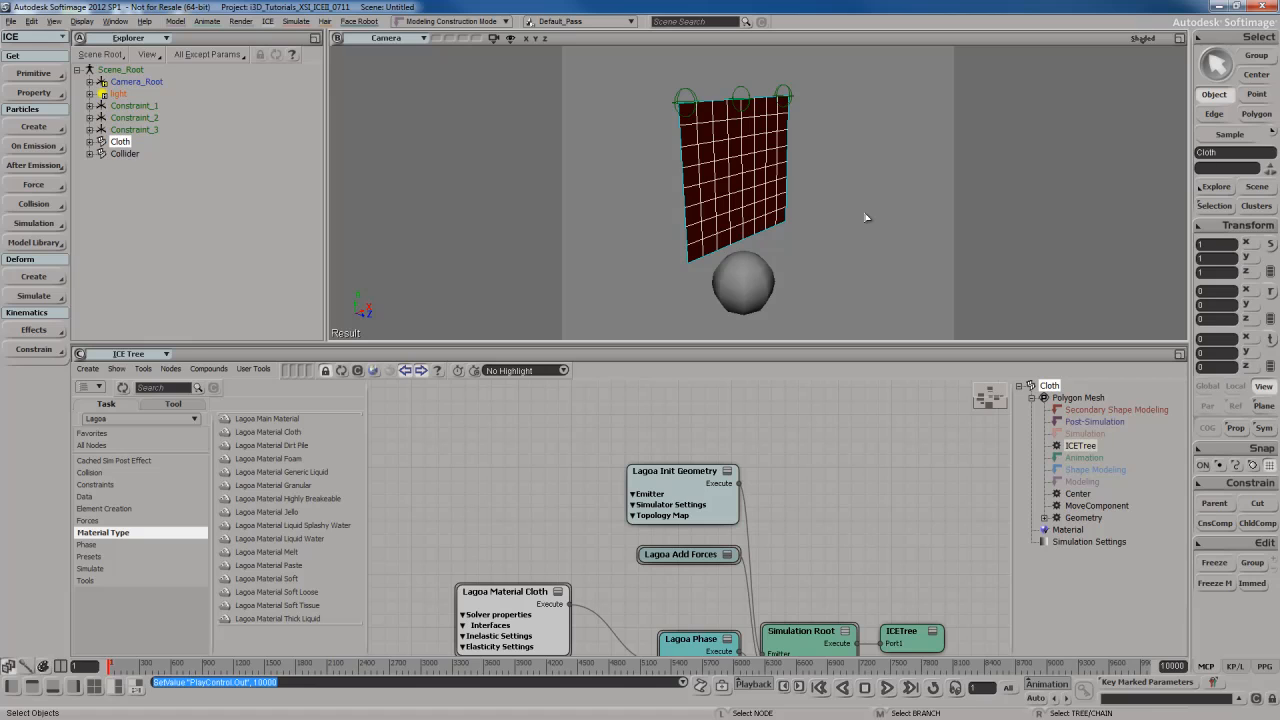
# Play the cloth simulation, inspect the cloth's contact with the sphere from several angles, and return to the first frame.
pyautogui.press('Up')
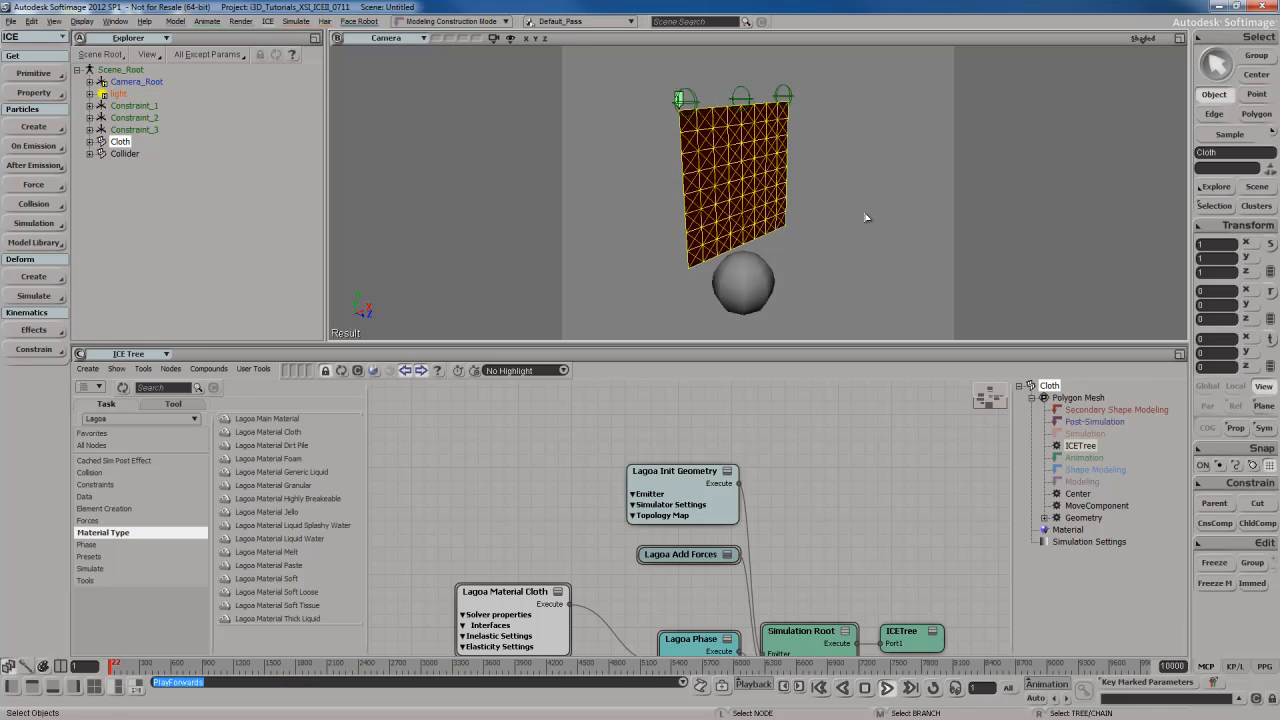
pyautogui.press('s')
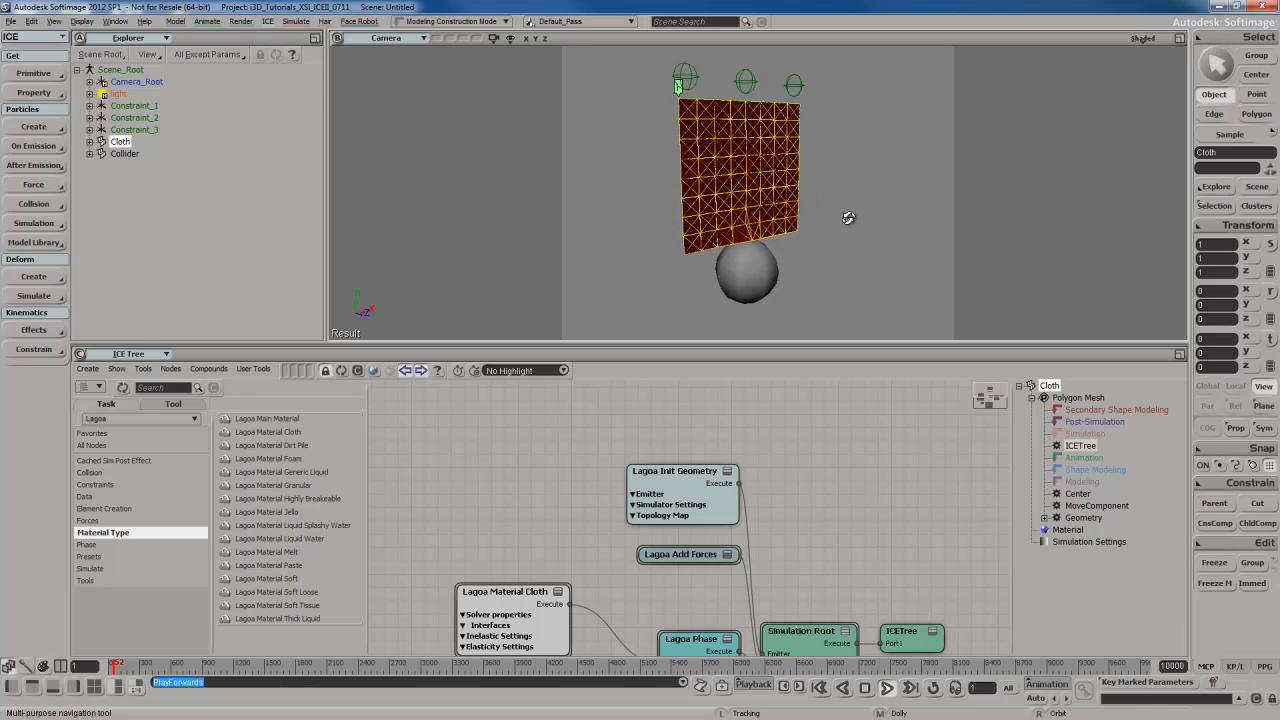
pyautogui.press('space')
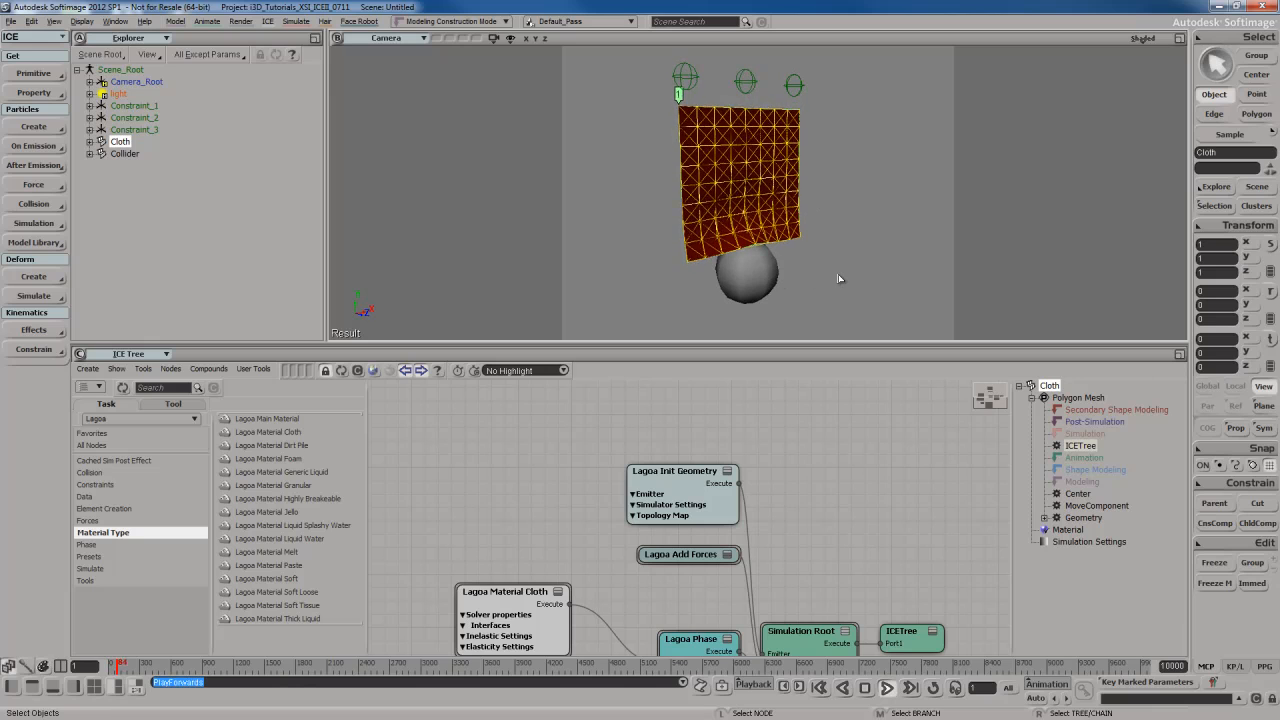
pyautogui.press('s')
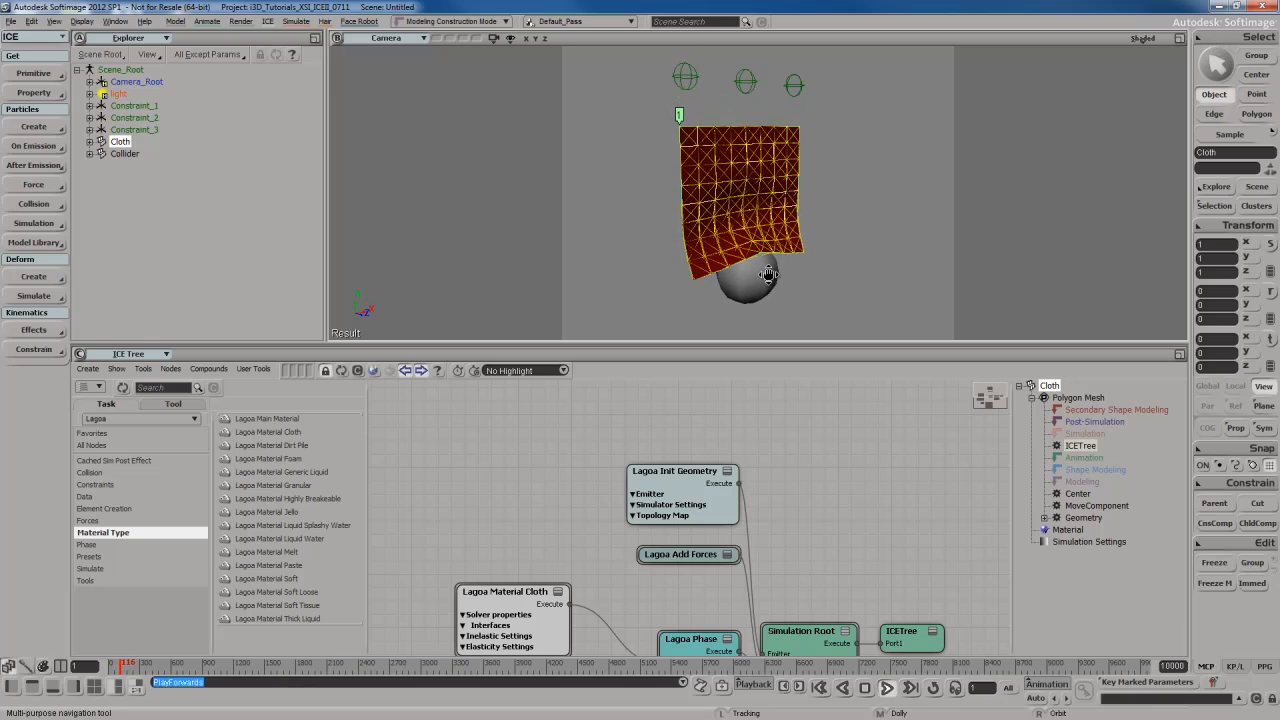
pyautogui.moveTo(767, 283); pyautogui.dragTo(774, 256, button='right')
pyautogui.press('s')
pyautogui.moveTo(775, 256); pyautogui.dragTo(774, 213)
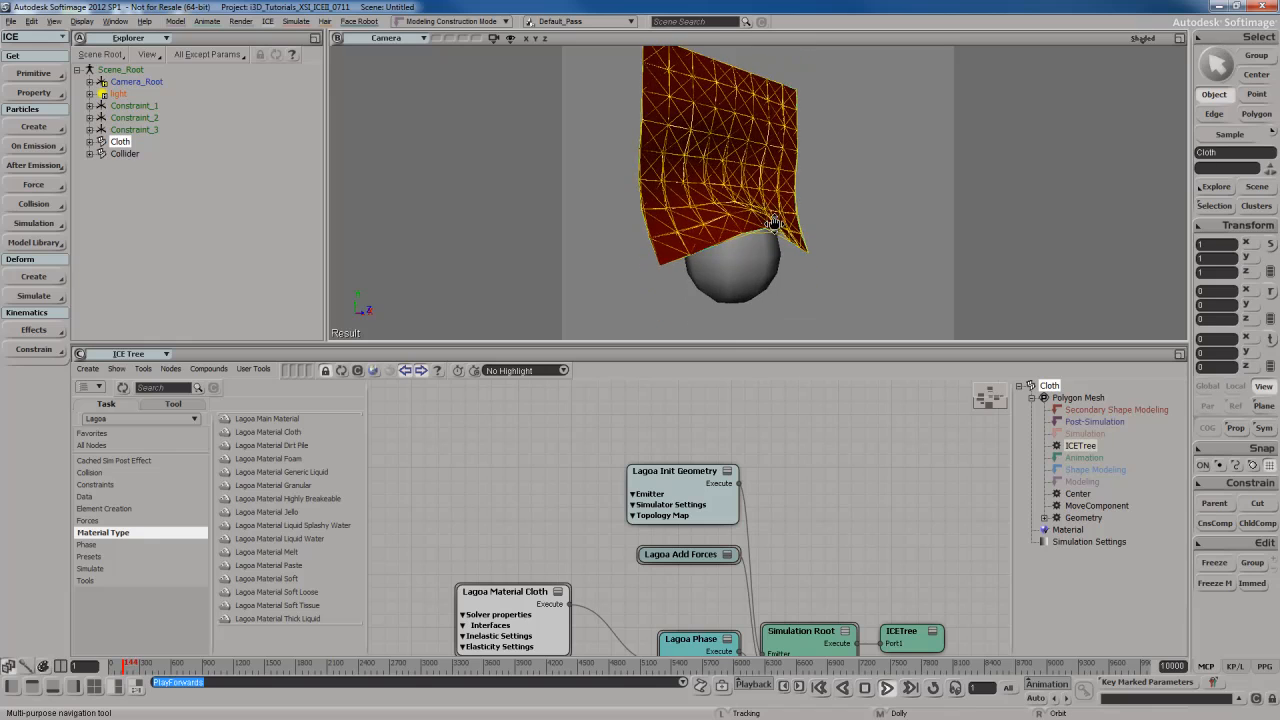
pyautogui.moveTo(774, 213); pyautogui.dragTo(754, 269, button='right')
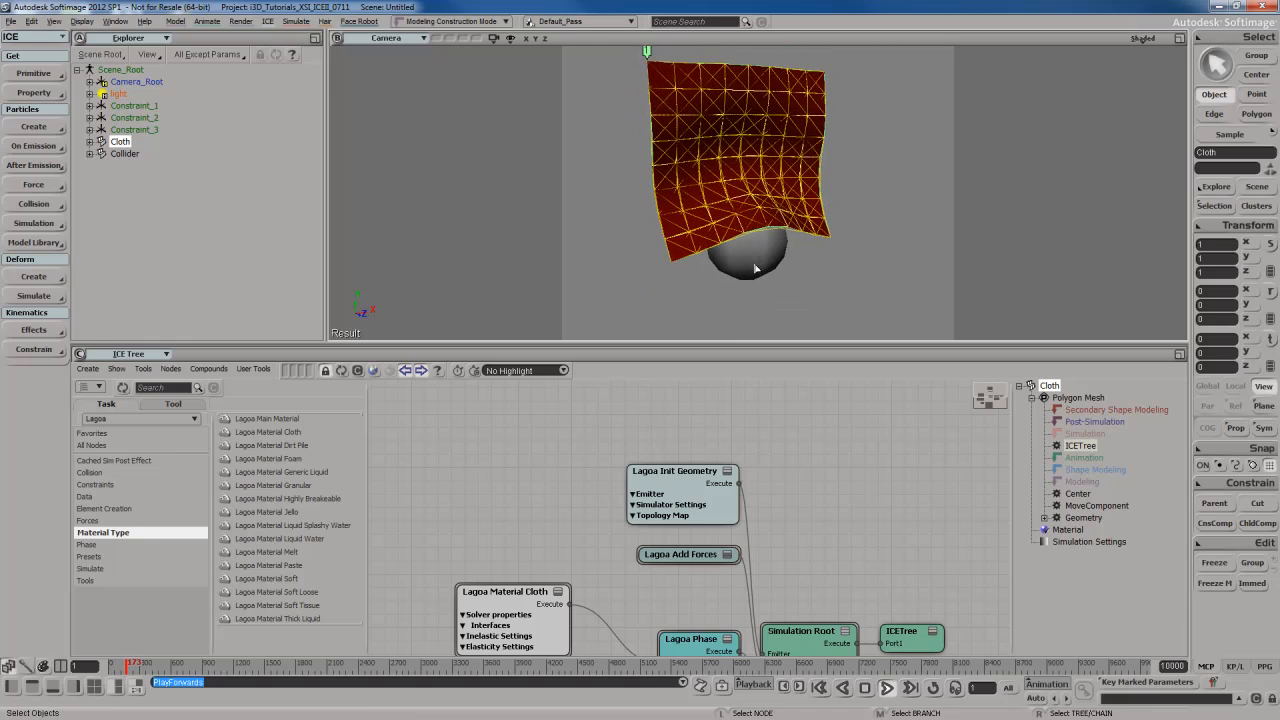
pyautogui.press('s')
pyautogui.moveTo(754, 269); pyautogui.dragTo(757, 258, button='middle')
pyautogui.moveTo(757, 258); pyautogui.dragTo(791, 260, button='right')
pyautogui.moveTo(791, 260); pyautogui.dragTo(788, 239)
pyautogui.press('Home')
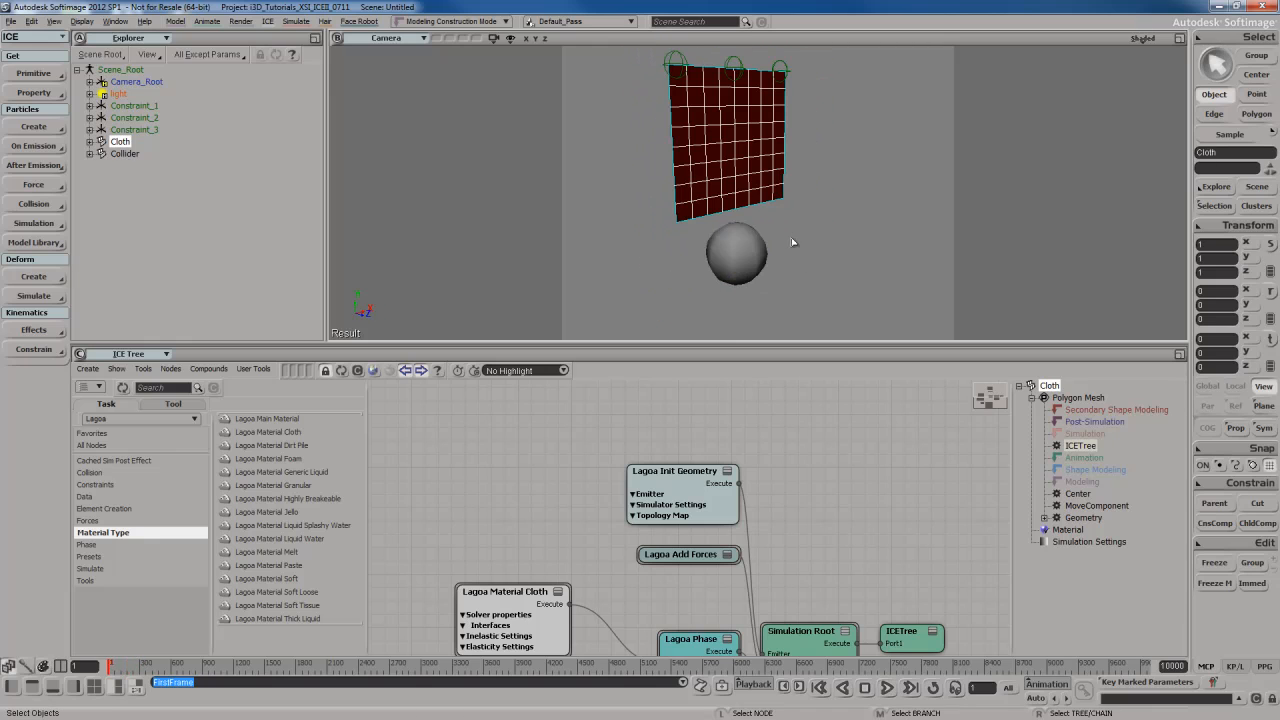
# Enable the refresh rate read-out in the Camera view's visibility options.
pyautogui.hotkey('shift', 's')
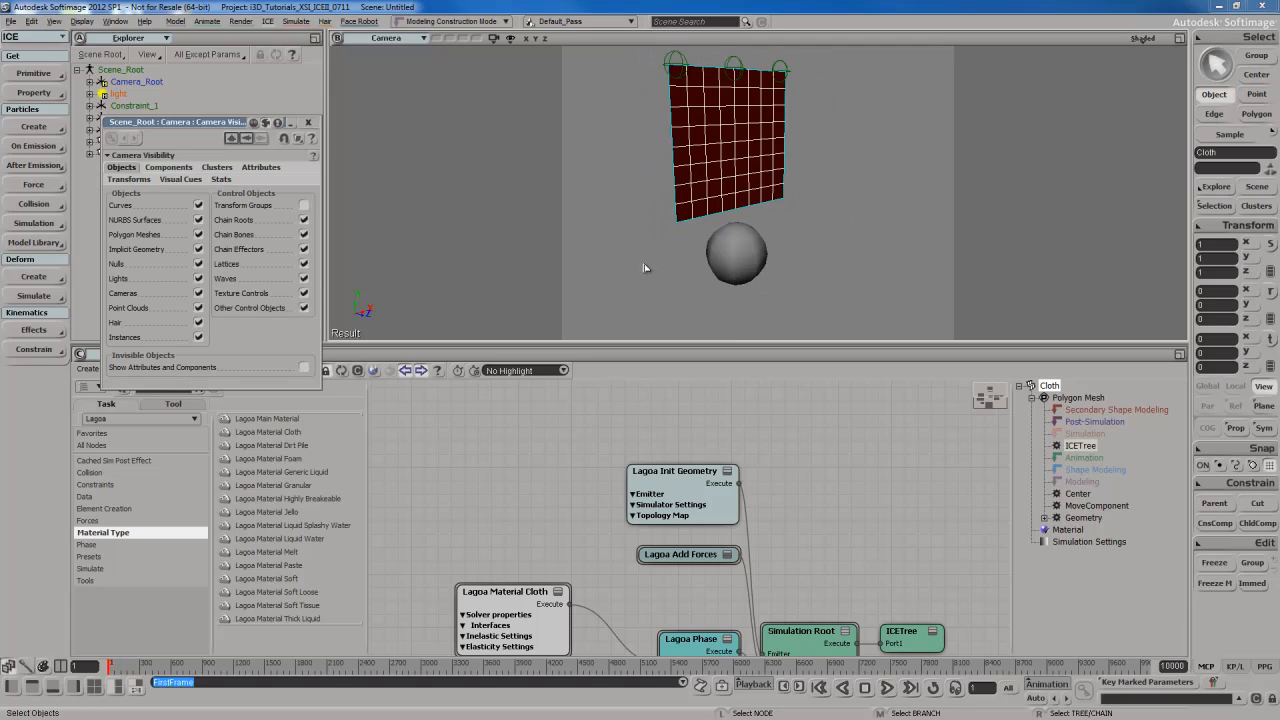
pyautogui.click(231, 180)
pyautogui.click(304, 205)
pyautogui.click(308, 122)
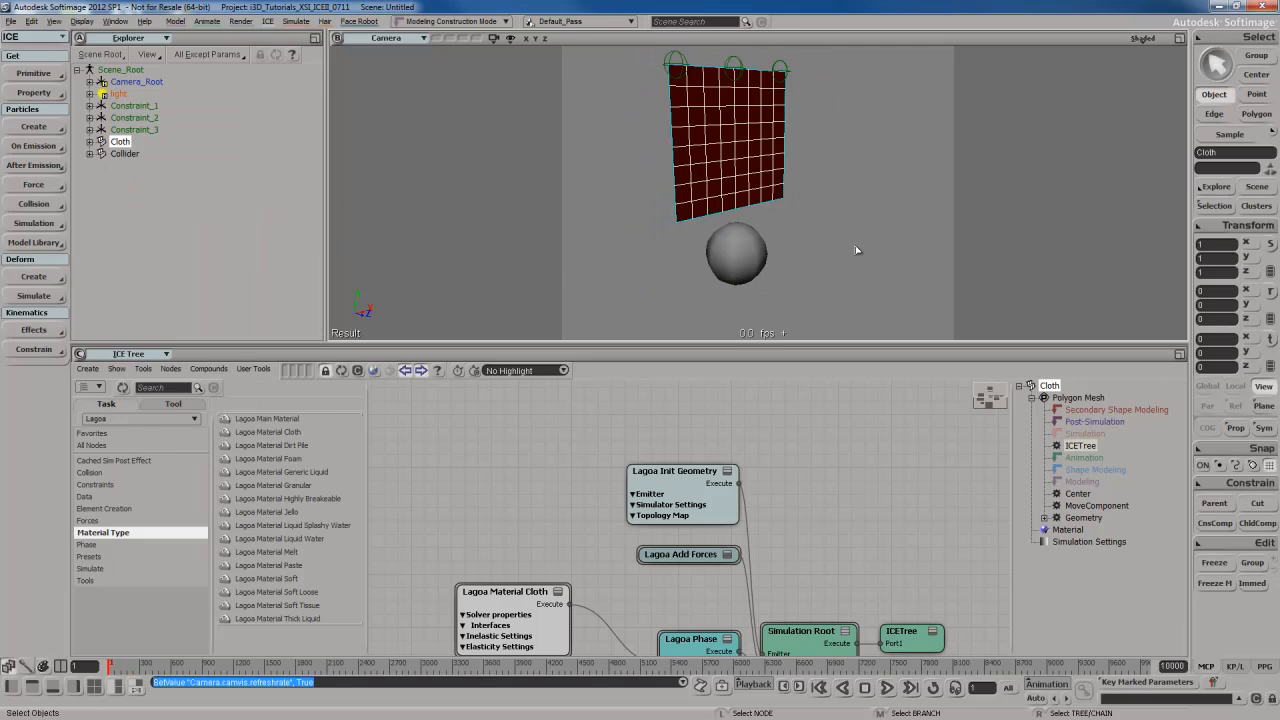
# Set the Lagoa Material Cloth node's Damping to 0.082, play the simulation to test it, and return to the first frame.
pyautogui.press('s')
pyautogui.moveTo(822, 127); pyautogui.dragTo(822, 168)
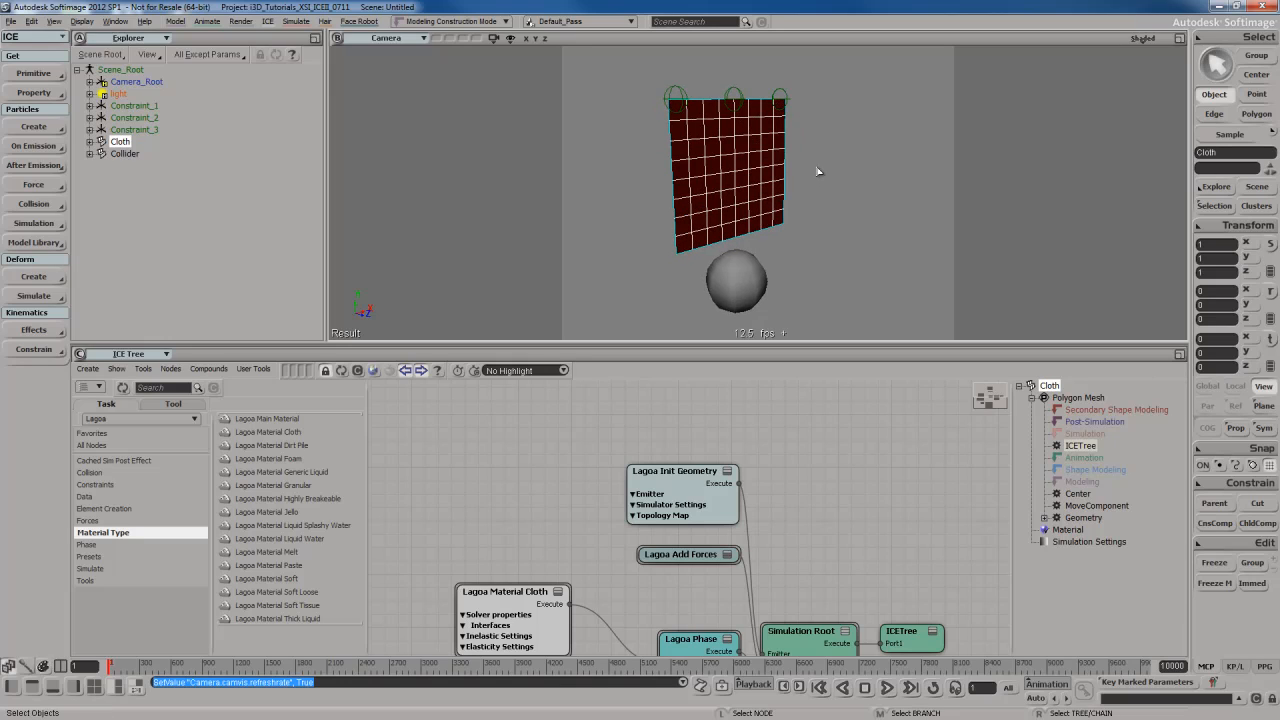
pyautogui.press('s')
pyautogui.moveTo(814, 237)
pyautogui.mouseDown()
pyautogui.moveTo(812, 199)
pyautogui.moveTo(817, 216)
pyautogui.mouseUp()
pyautogui.moveTo(797, 516); pyautogui.dragTo(749, 498)
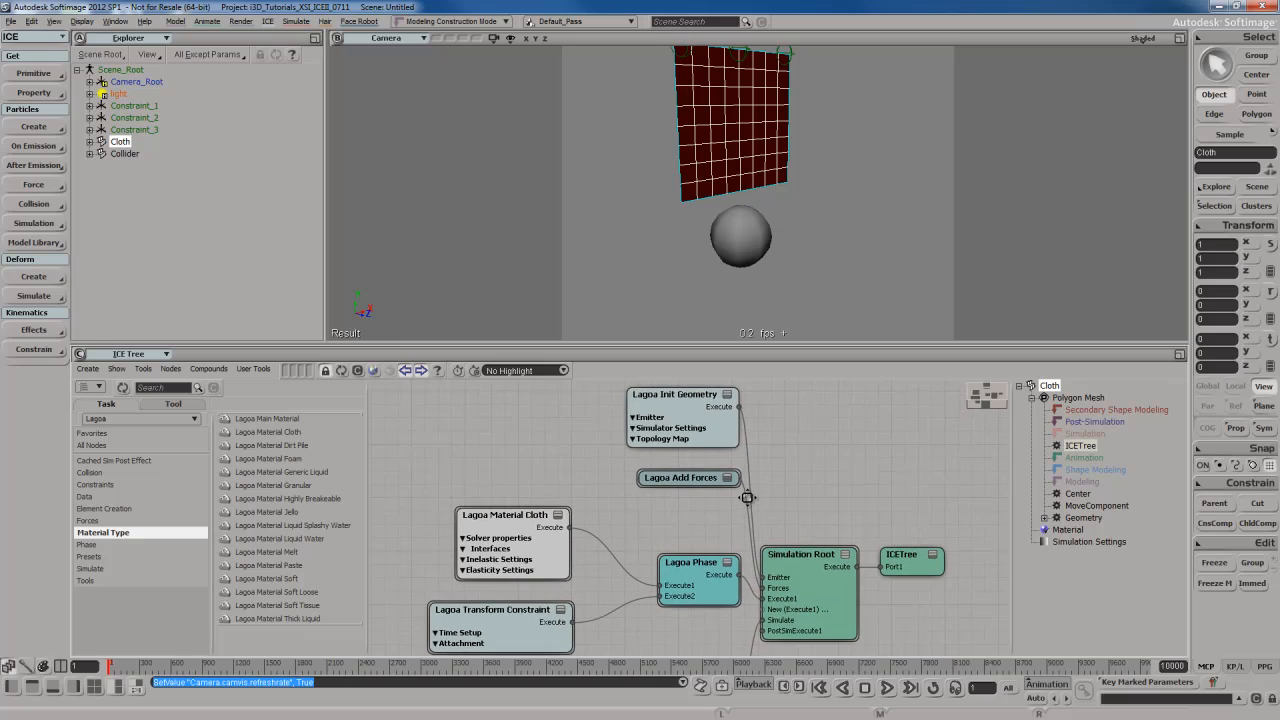
pyautogui.moveTo(722, 562); pyautogui.dragTo(729, 470)
pyautogui.click(574, 458)
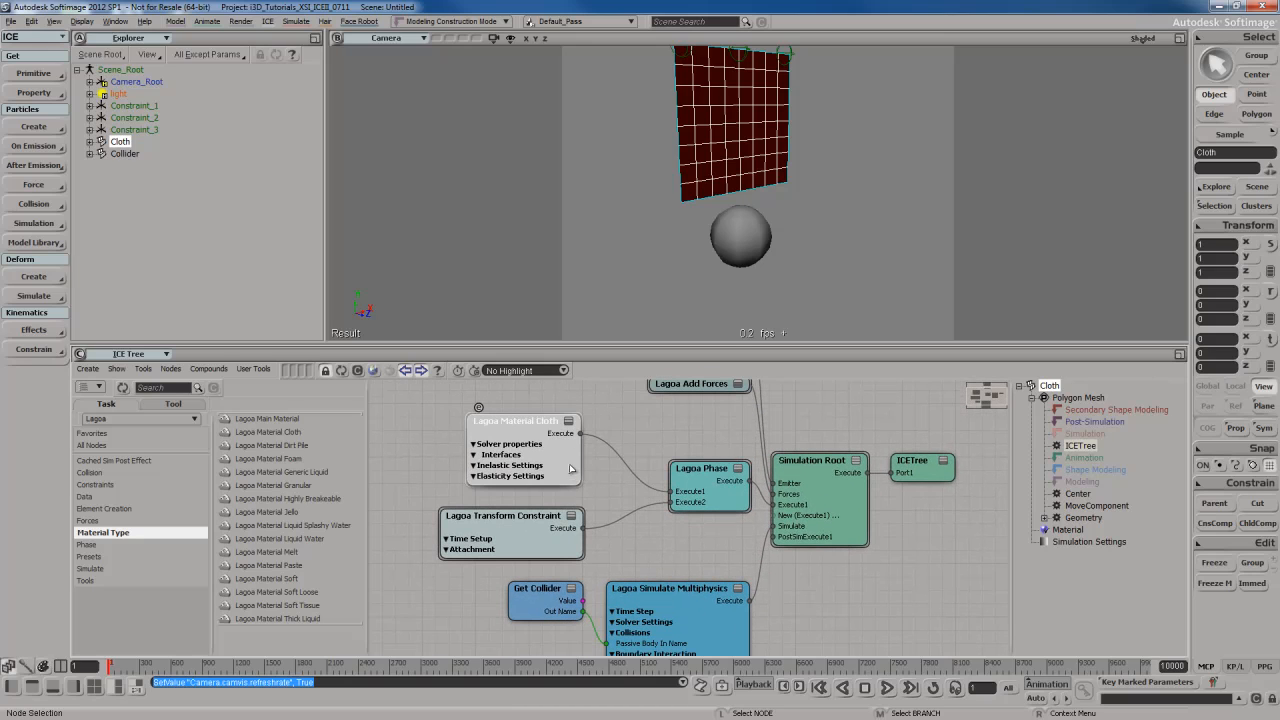
pyautogui.doubleClick(565, 461)
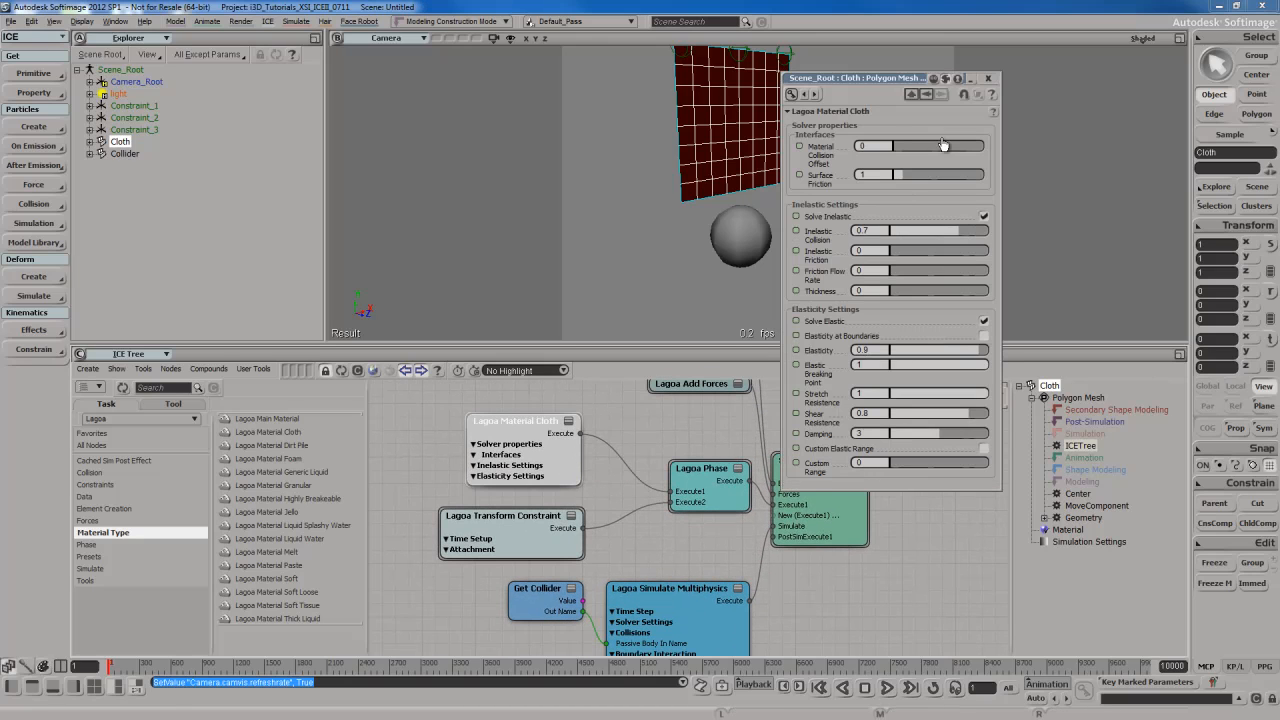
pyautogui.moveTo(876, 79); pyautogui.dragTo(1024, 57)
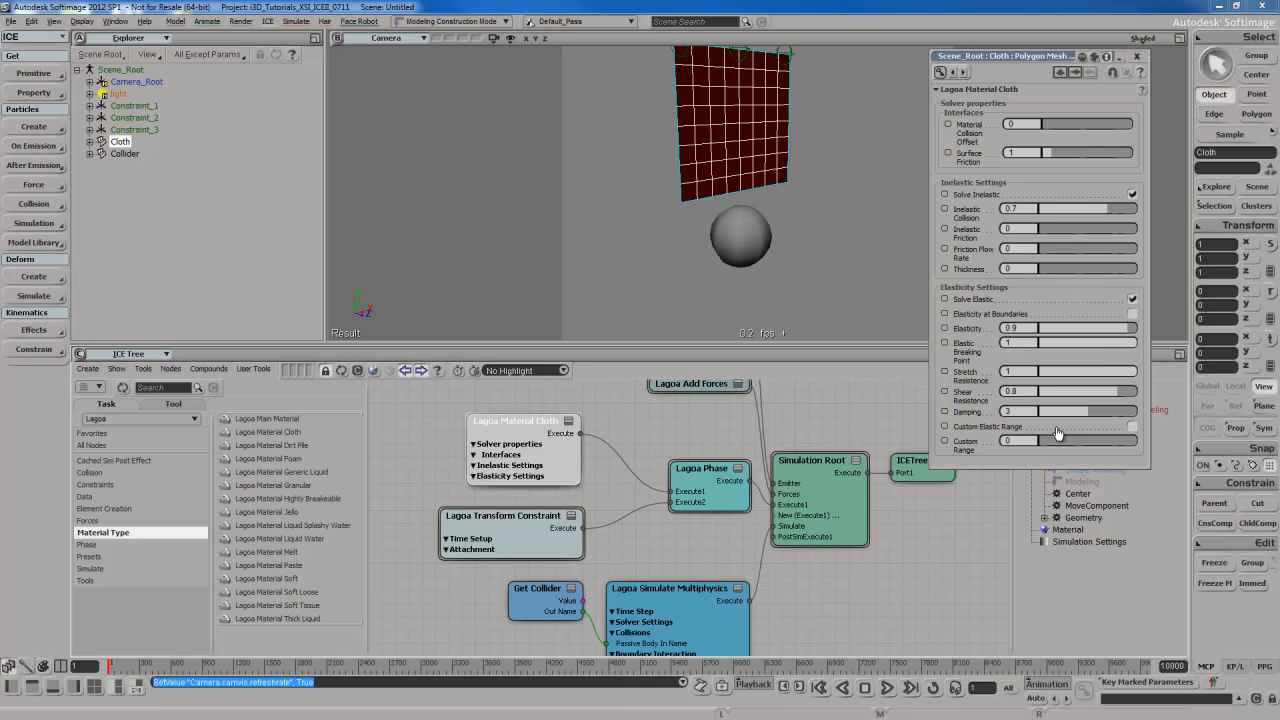
pyautogui.doubleClick(1027, 411)
pyautogui.write('0.082')
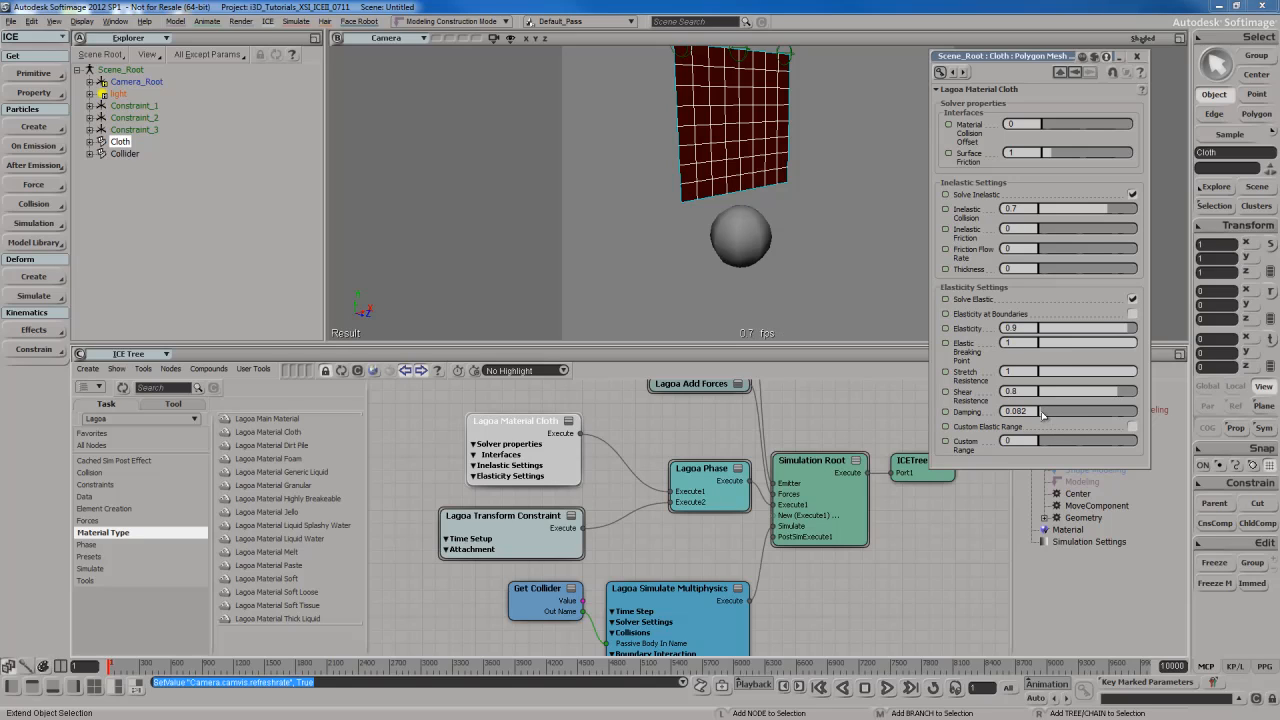
pyautogui.press('Return')
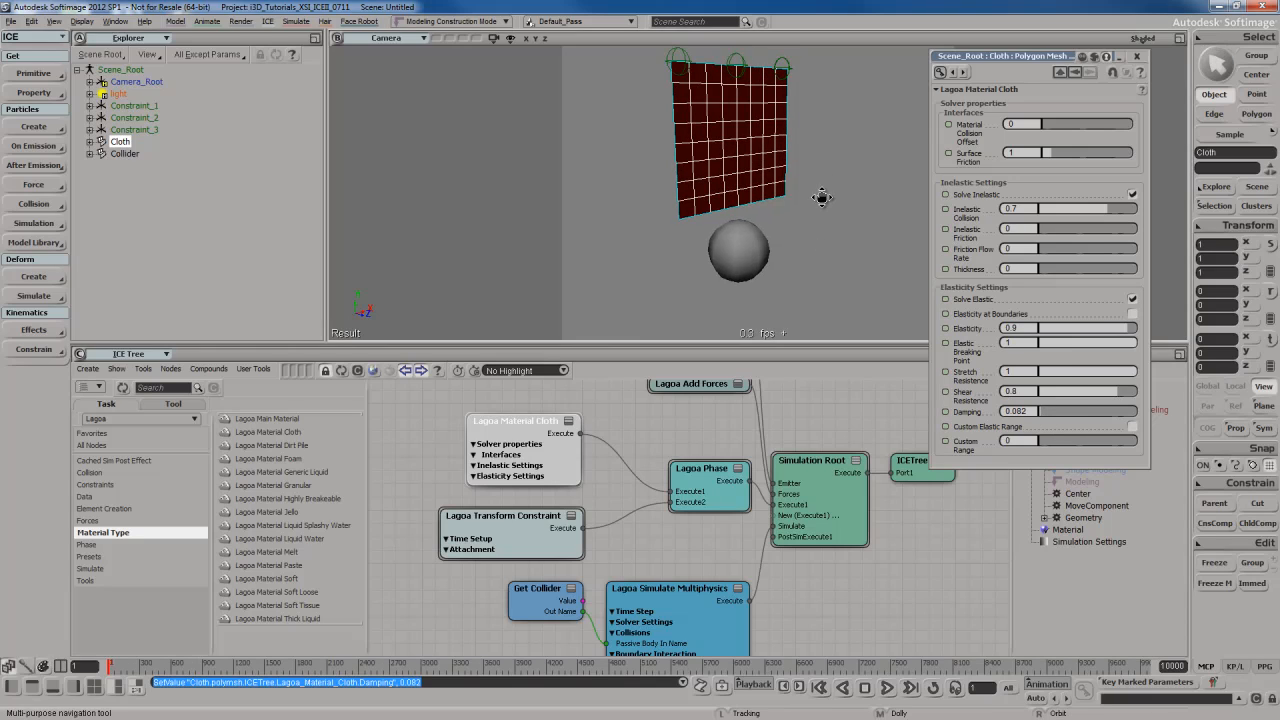
pyautogui.press('Up')
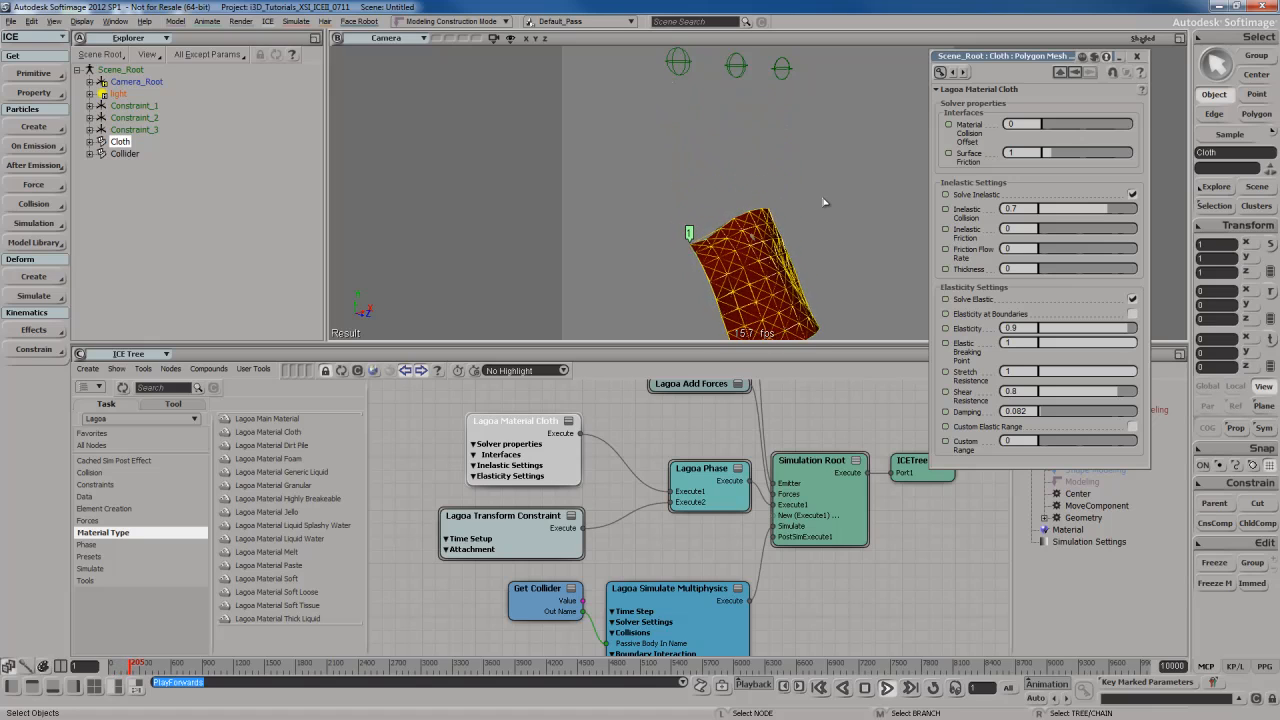
pyautogui.press('Home')
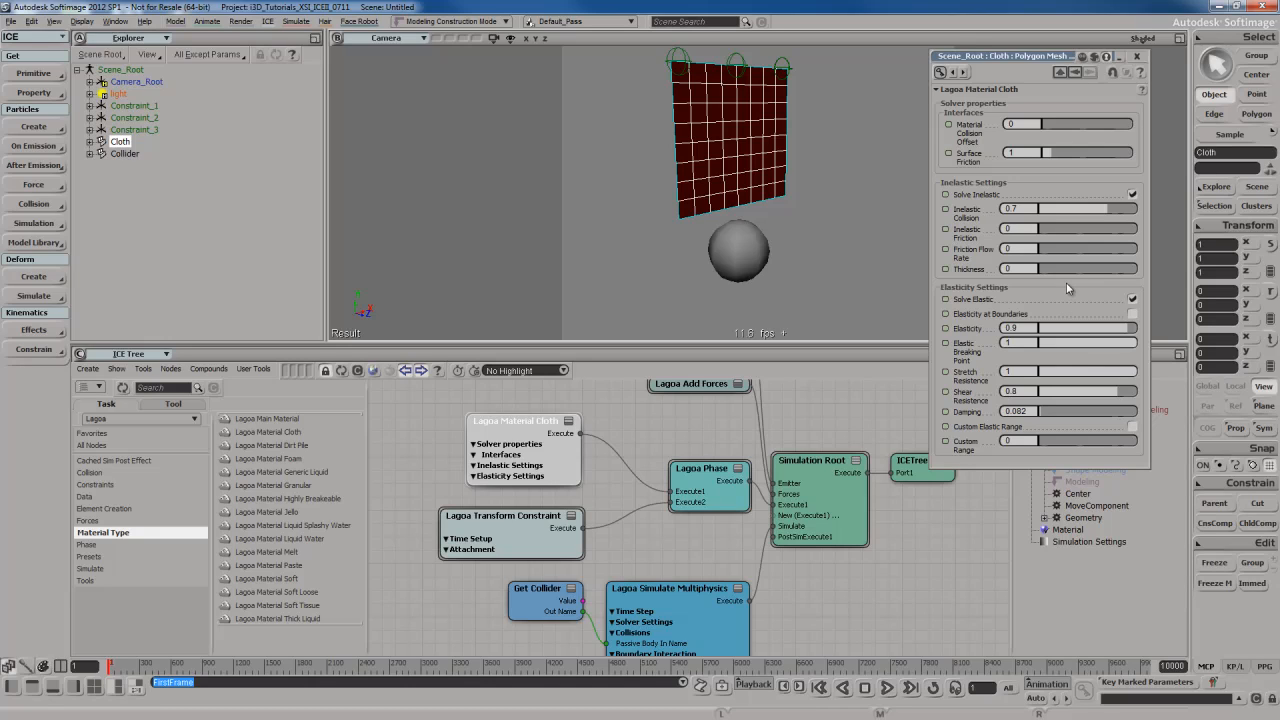
# Open the Lagoa Init Geometry node's properties to review its emitter, simulator and topology map settings.
pyautogui.moveTo(818, 426); pyautogui.dragTo(825, 437)
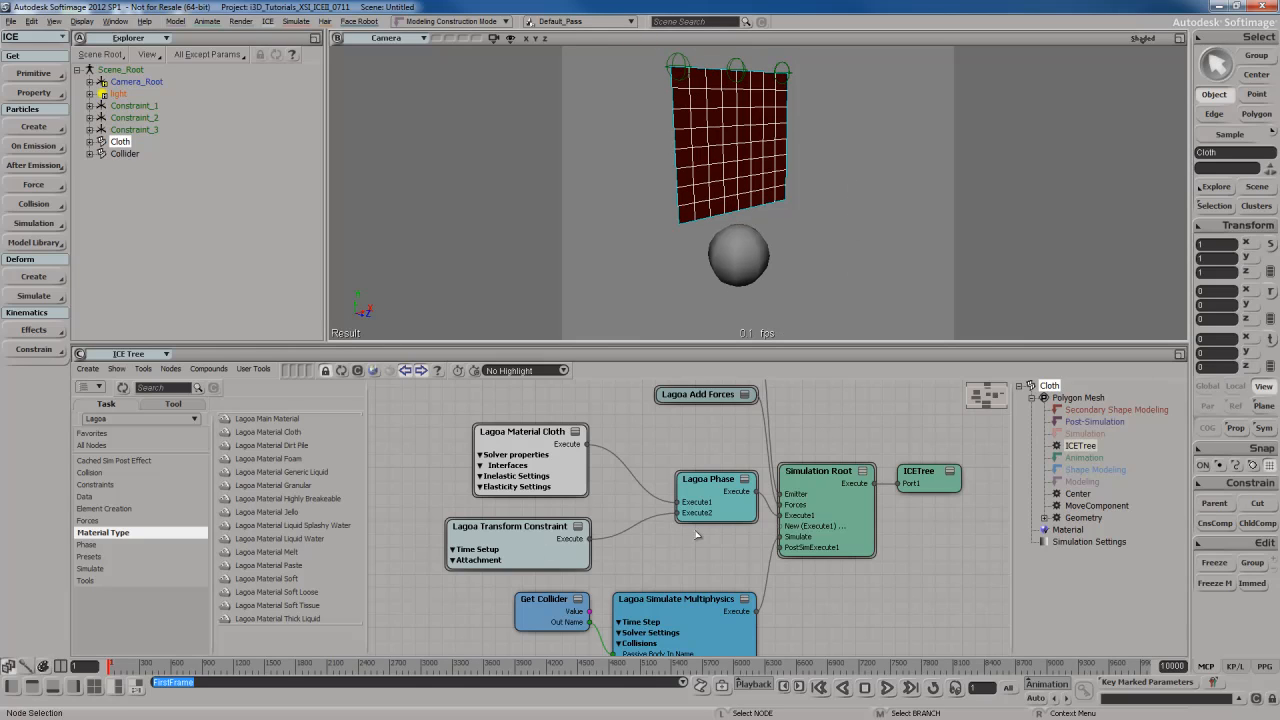
pyautogui.scroll(3, 740, 430)
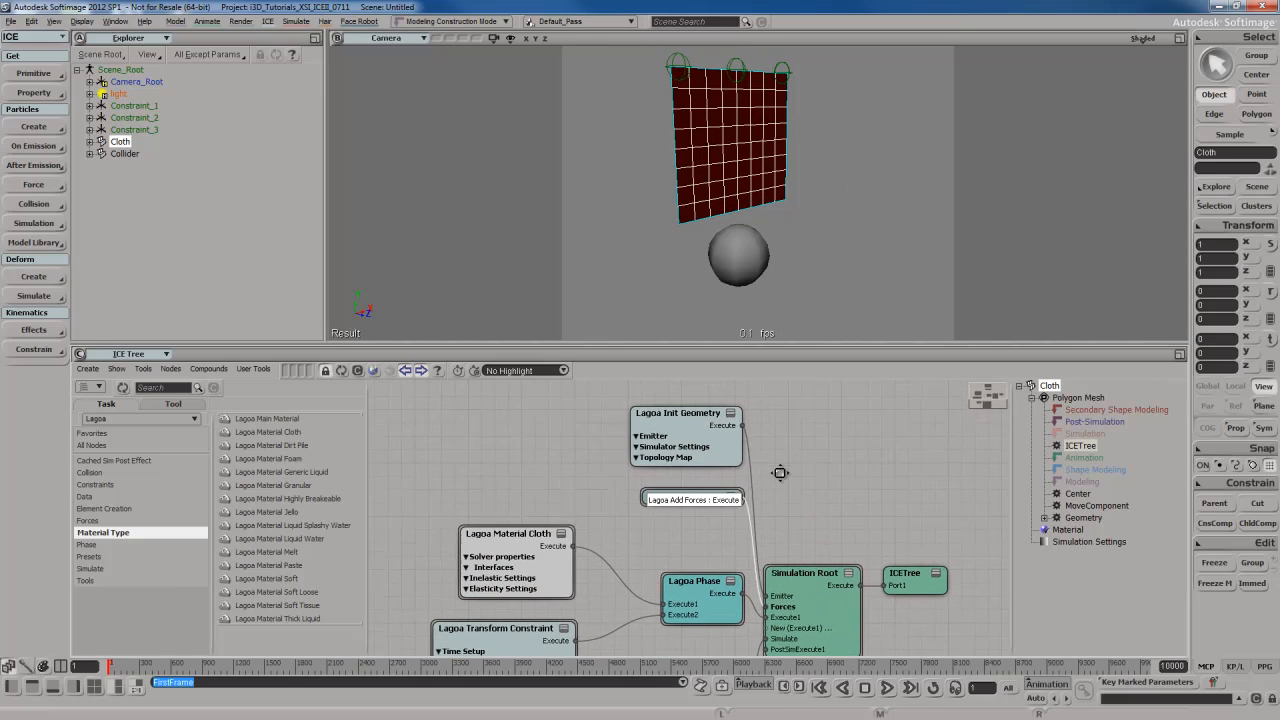
pyautogui.doubleClick(733, 436)
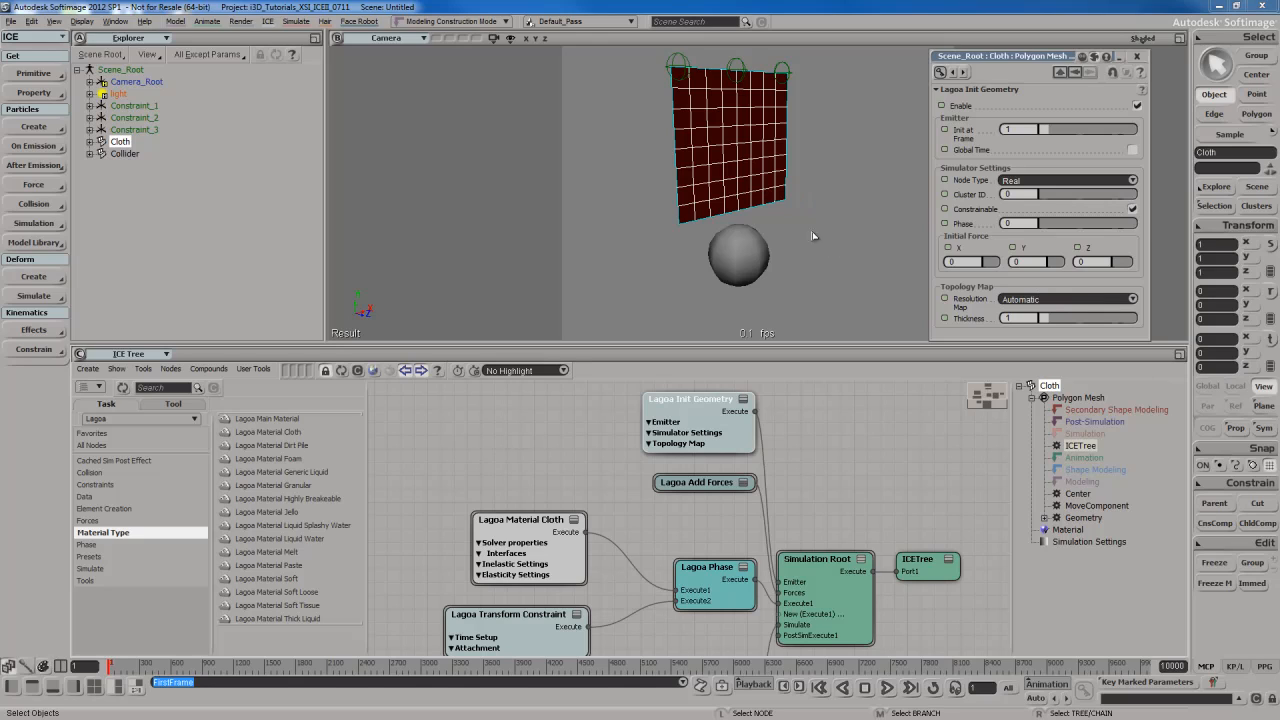
# Play the simulation again, watch how the cloth falls onto the sphere, and rewind to the first frame.
pyautogui.press('s')
pyautogui.moveTo(770, 237); pyautogui.dragTo(783, 232, button='right')
pyautogui.moveTo(783, 232); pyautogui.dragTo(788, 211, button='middle')
pyautogui.moveTo(788, 211); pyautogui.dragTo(798, 211)
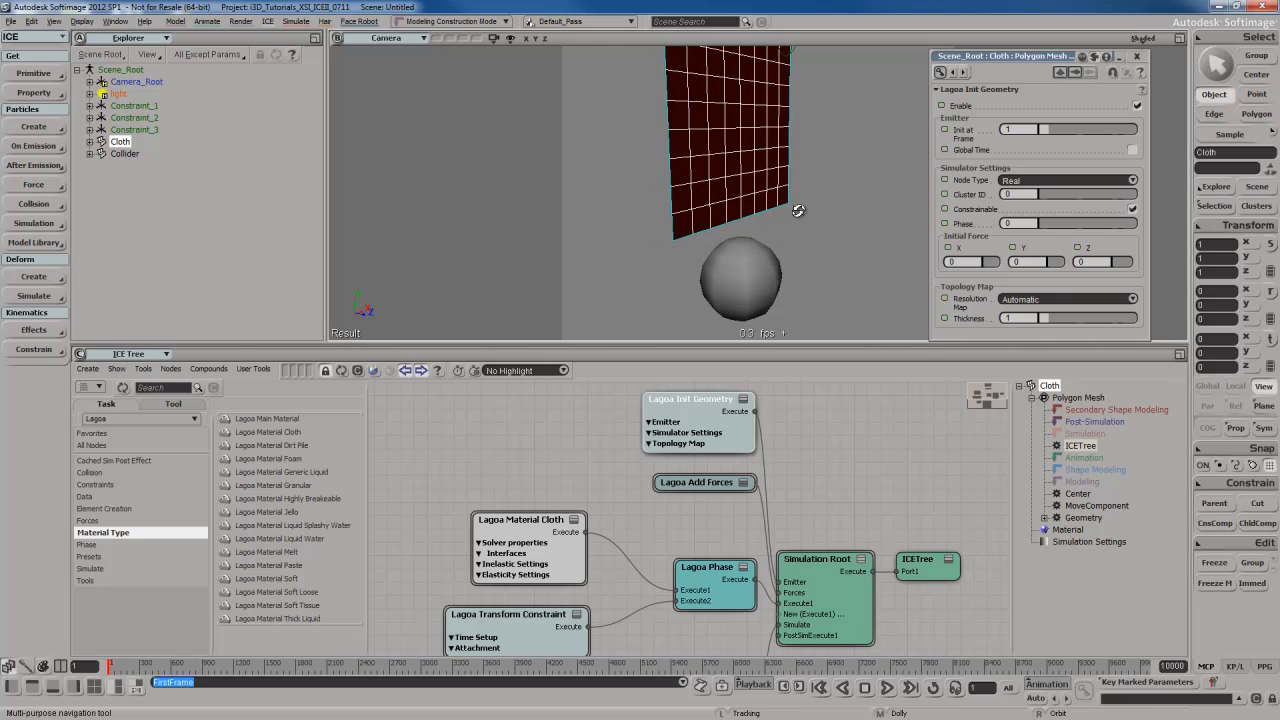
pyautogui.moveTo(798, 211); pyautogui.dragTo(801, 209, button='right')
pyautogui.press('F5')
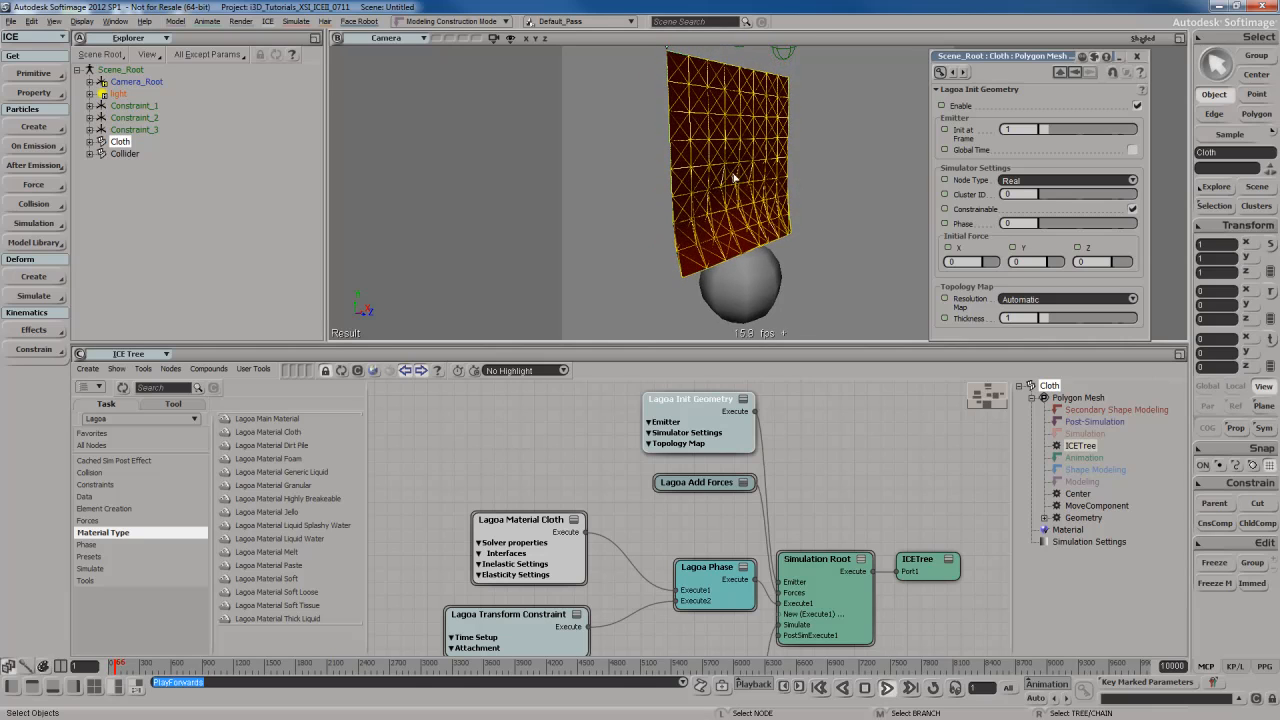
pyautogui.press('s')
pyautogui.moveTo(821, 206); pyautogui.dragTo(751, 161, button='right')
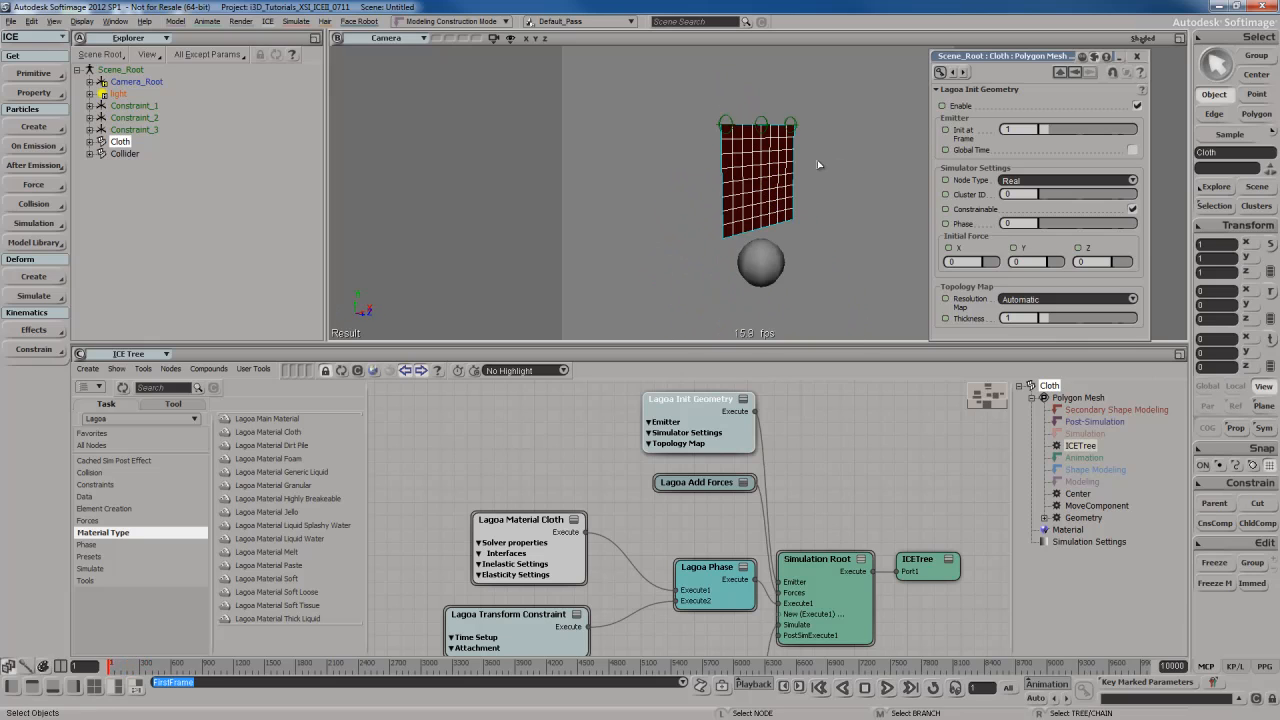
# Create a polygon mesh grid and lower it beneath the collider sphere to about -57.6 in Y.
pyautogui.press('s')
pyautogui.moveTo(811, 197); pyautogui.dragTo(809, 180)
pyautogui.moveTo(809, 180); pyautogui.dragTo(826, 163, button='right')
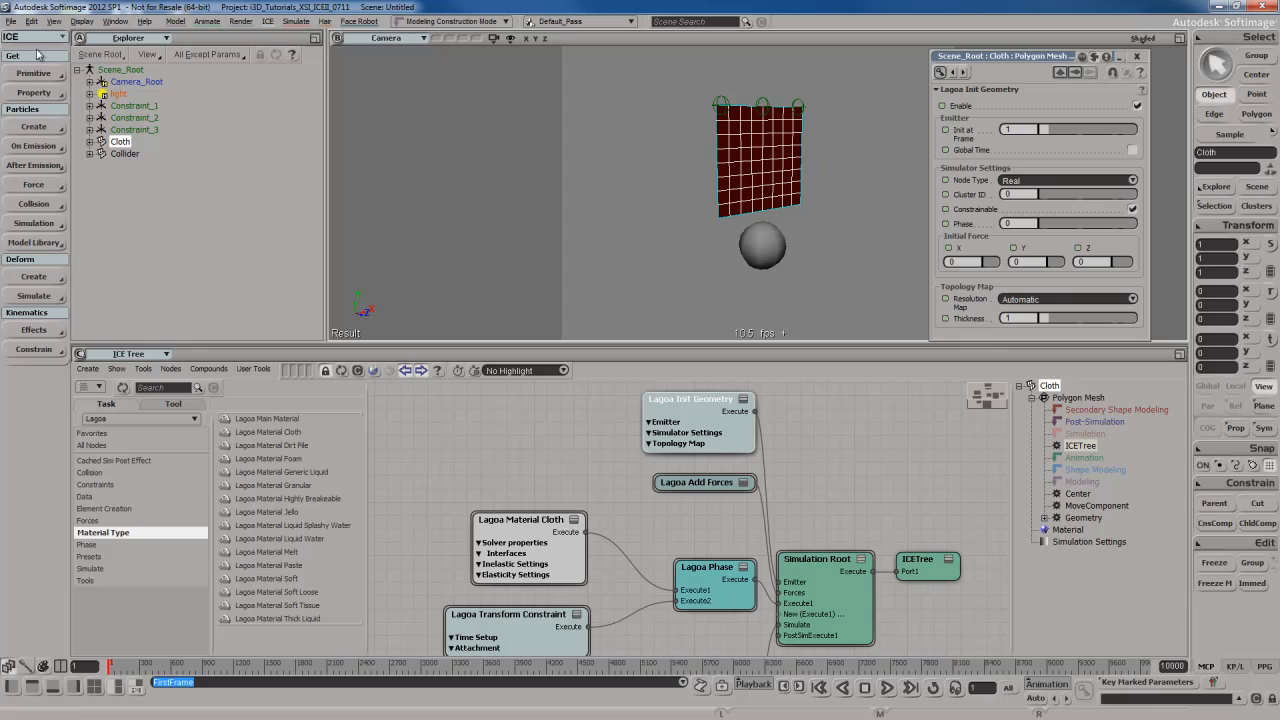
pyautogui.click(34, 73)
pyautogui.moveTo(141, 105)
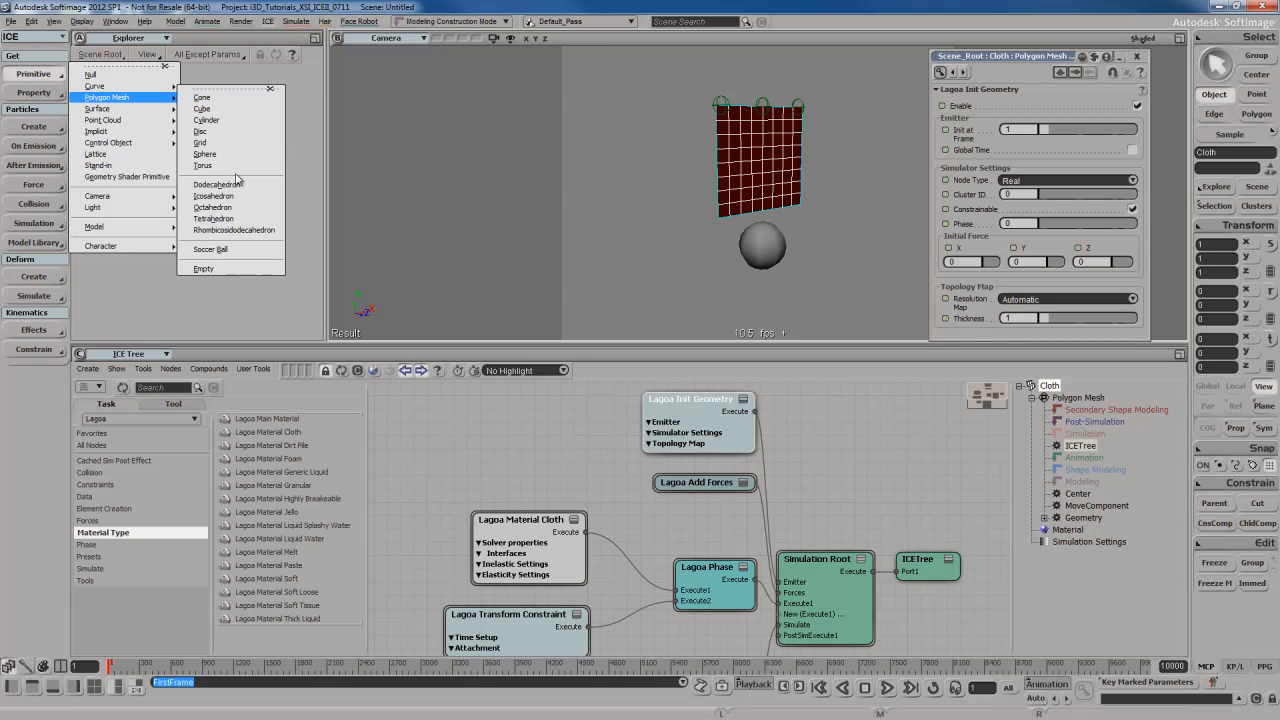
pyautogui.click(236, 143)
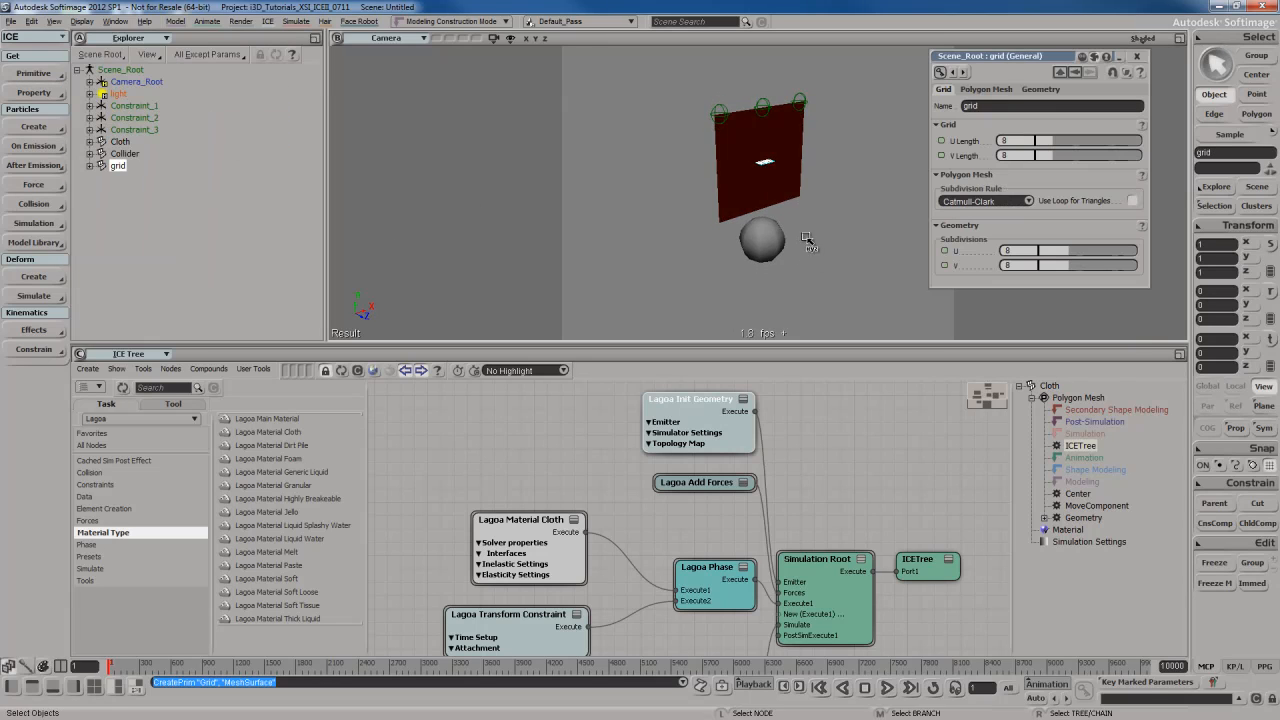
pyautogui.press('v')
pyautogui.moveTo(883, 191); pyautogui.dragTo(882, 187, button='middle')
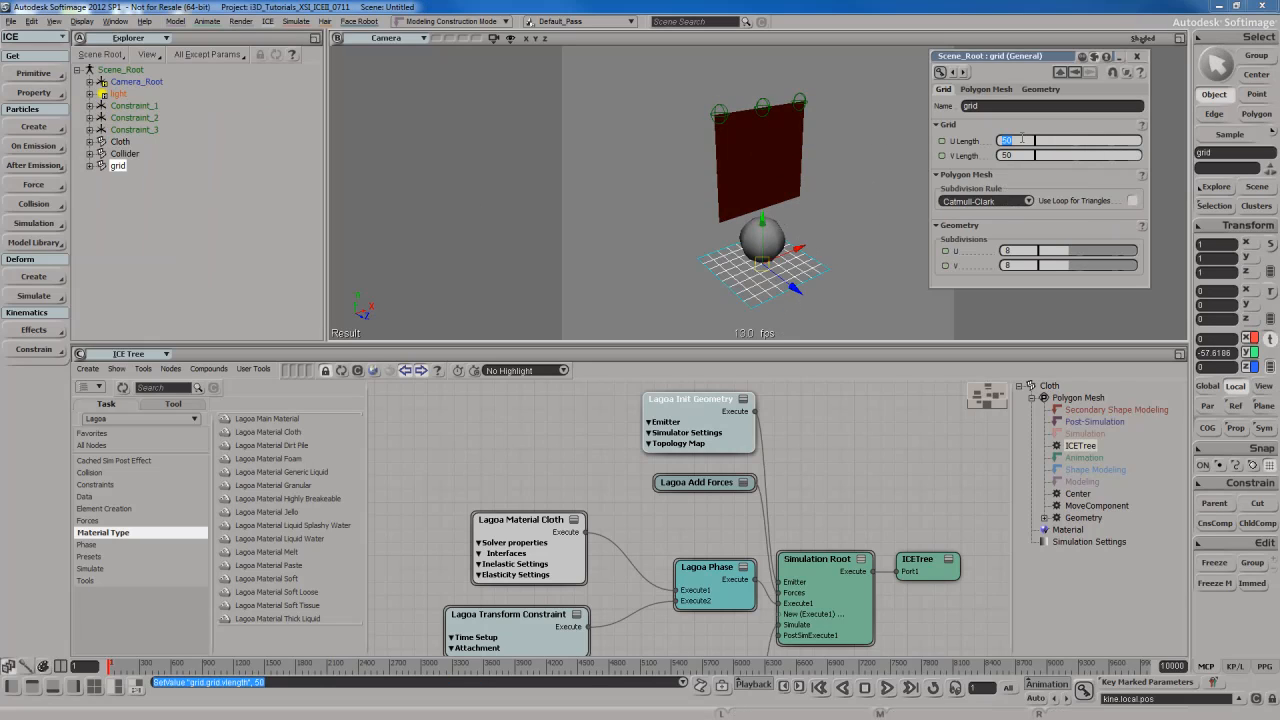
# Set the new grid's U Length and V Length to 200.
pyautogui.write('200')
pyautogui.press('Return')
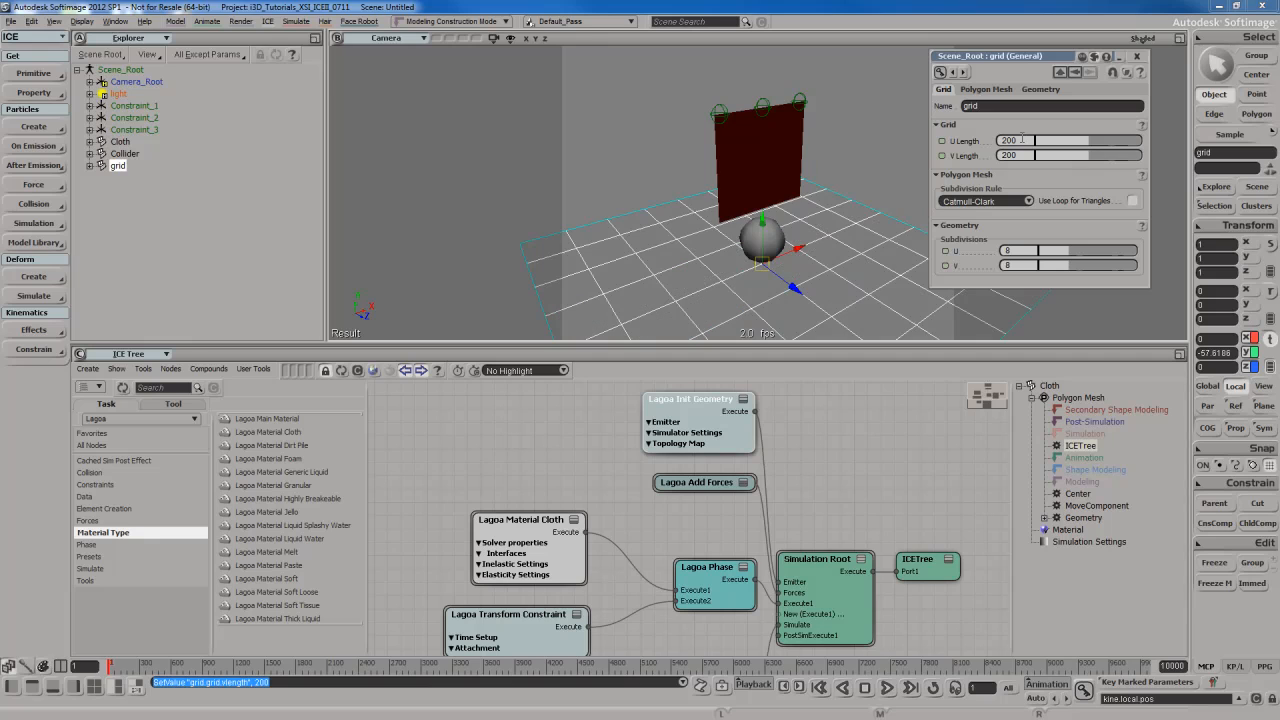
pyautogui.press('s')
pyautogui.moveTo(868, 198); pyautogui.dragTo(821, 193, button='right')
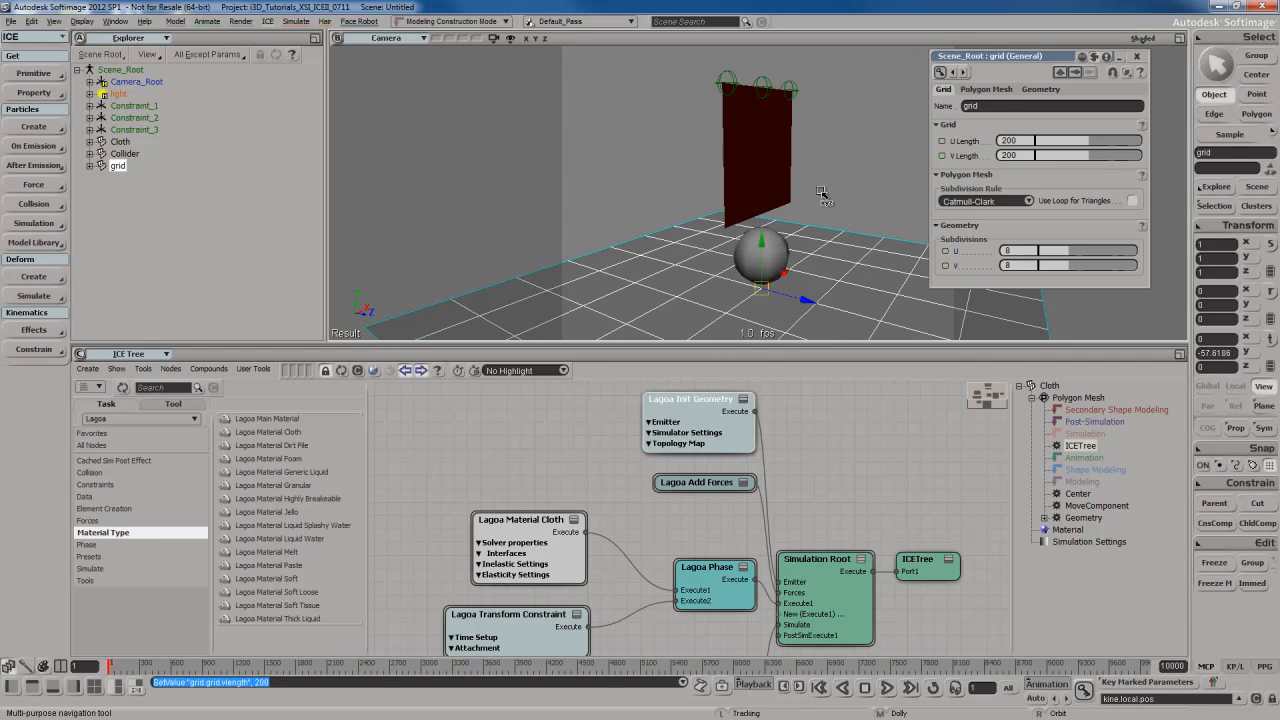
# Rename the large grid beneath the sphere as Floor and close its properties.
pyautogui.click(993, 105)
pyautogui.write('Floor')
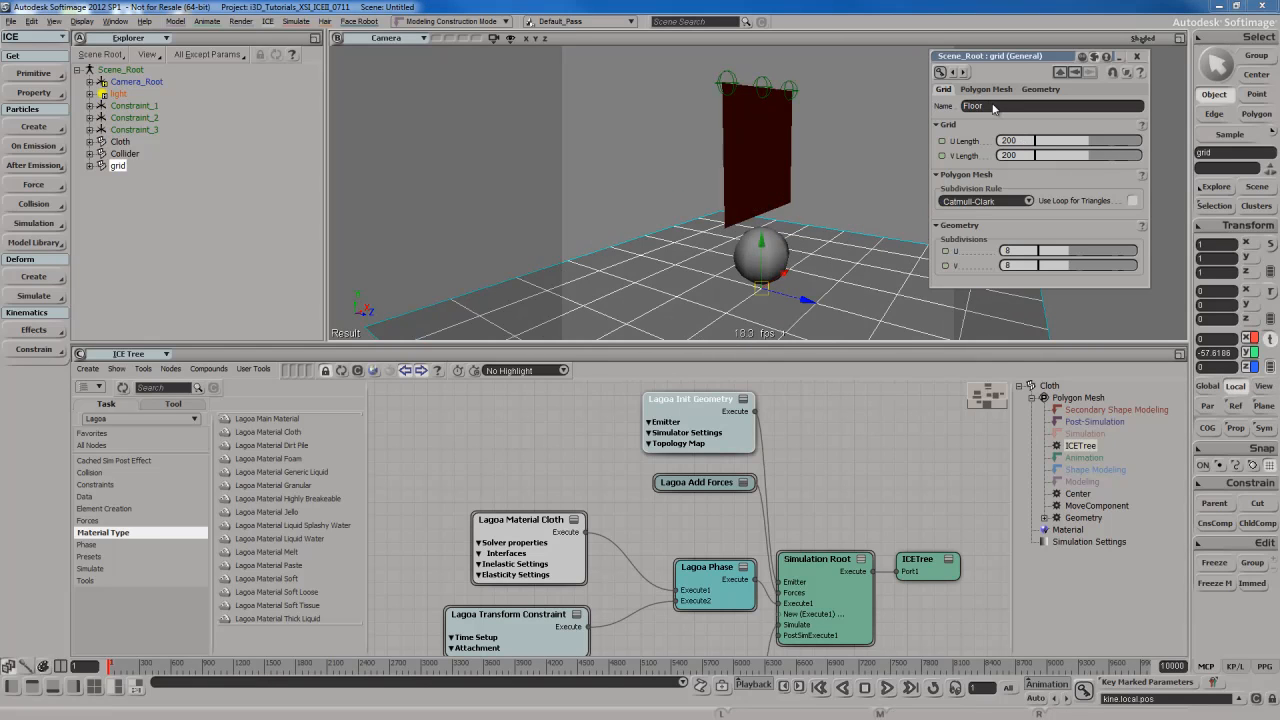
pyautogui.press('Return')
pyautogui.click(1137, 56)
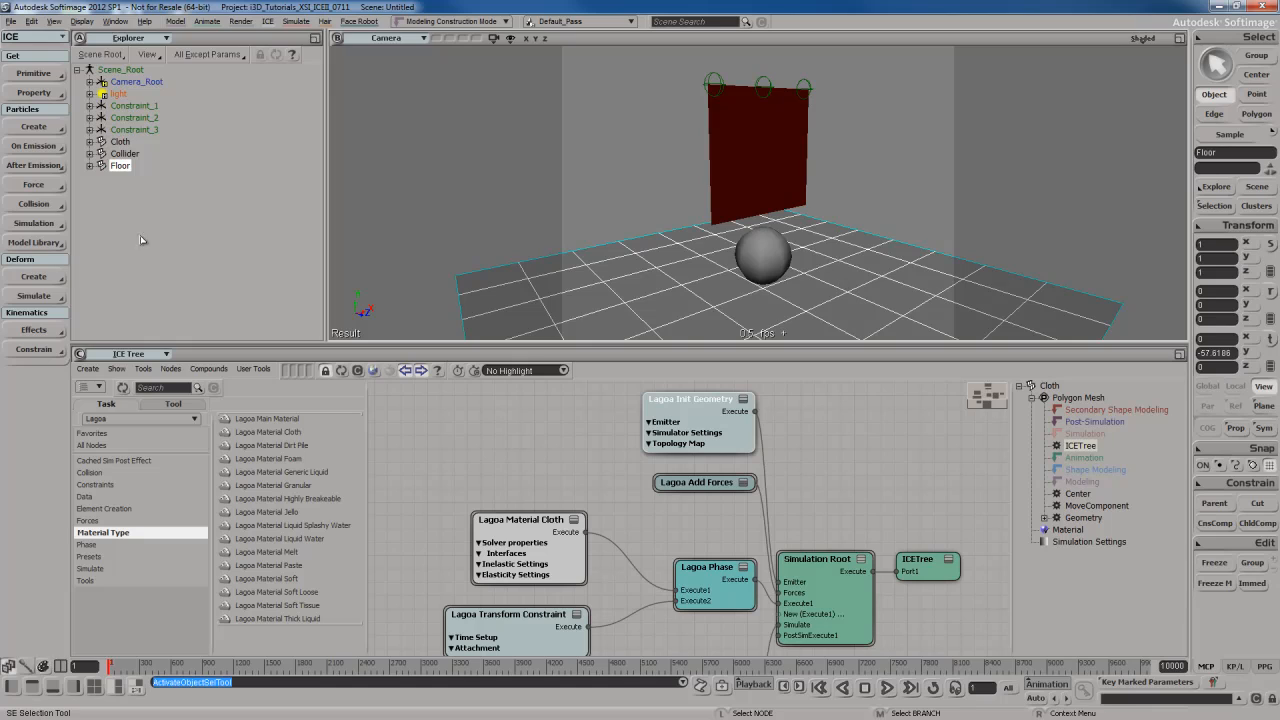
# Group the Collider sphere and the Floor together and name the group Colliders_Group.
pyautogui.click(125, 154)
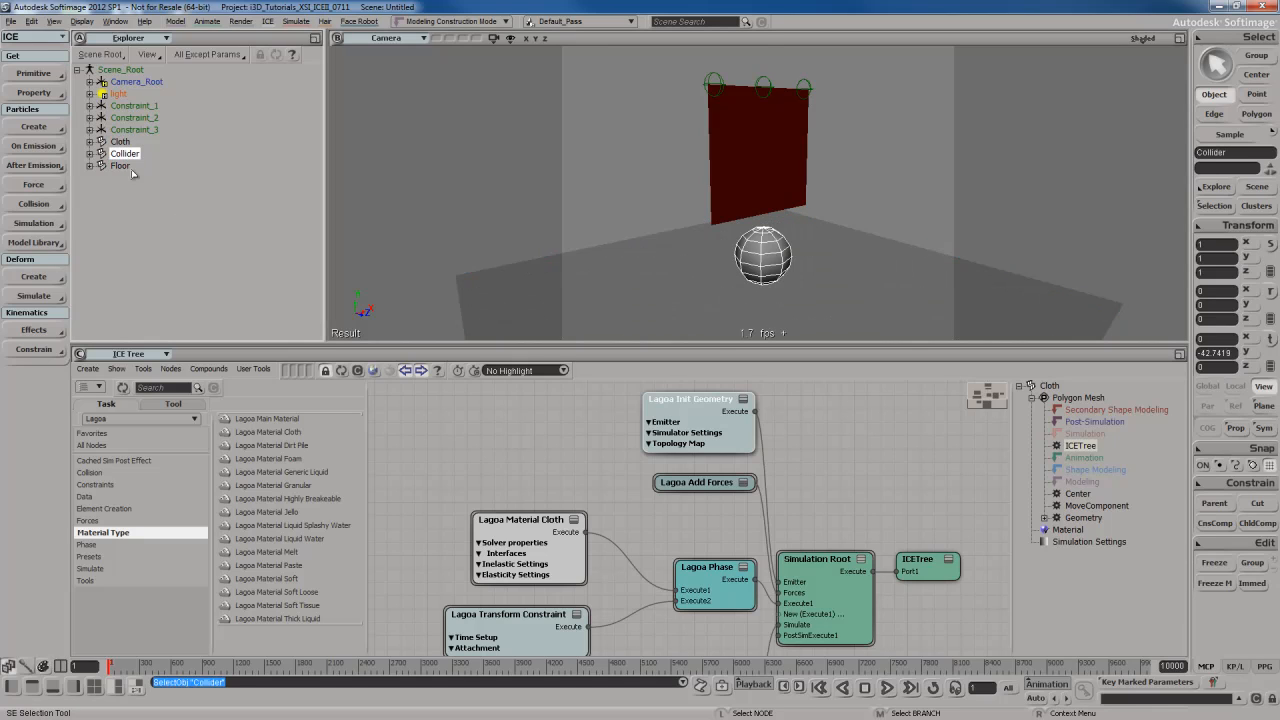
pyautogui.keyDown('ctrl'); pyautogui.click(121, 166); pyautogui.keyUp('ctrl')
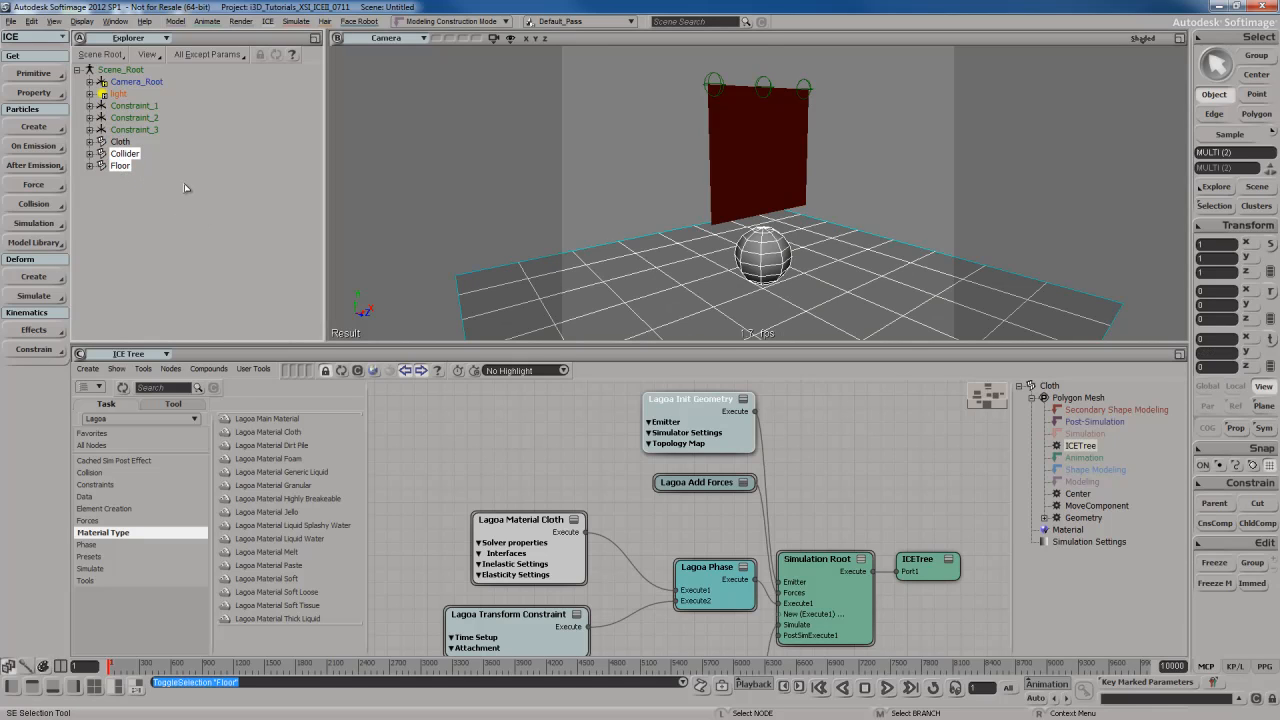
pyautogui.hotkey('ctrl', 'g')
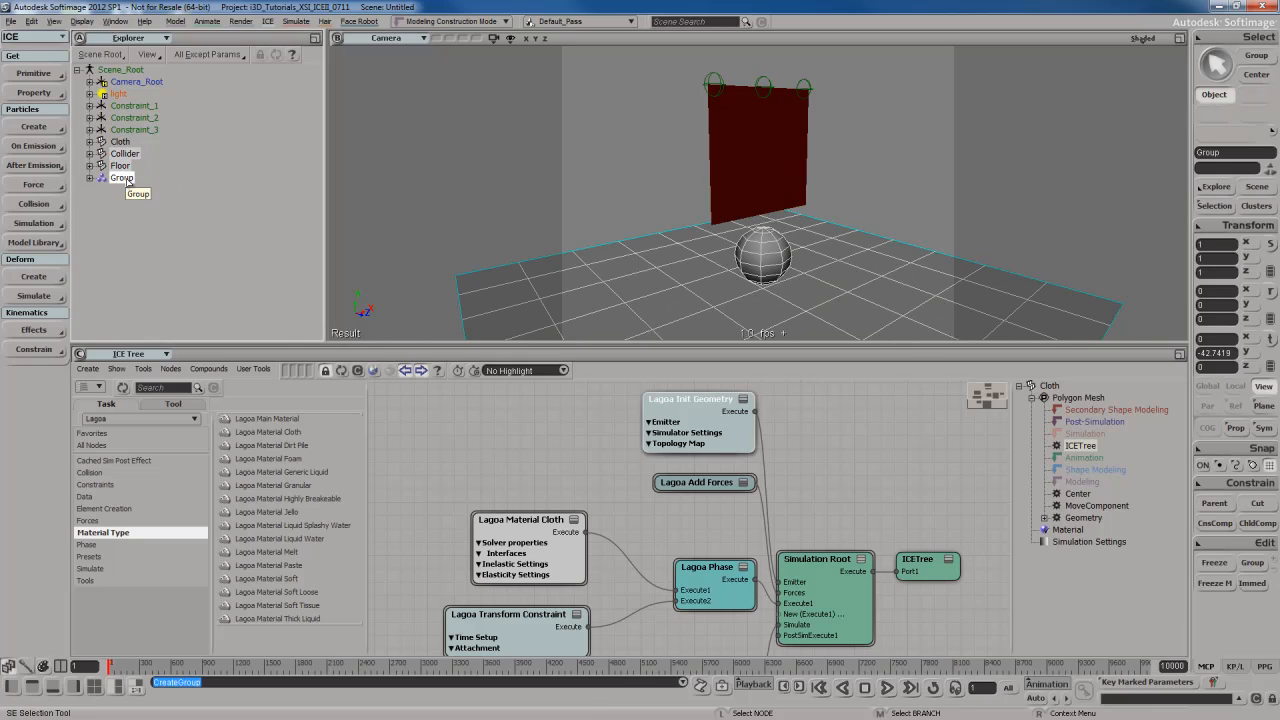
pyautogui.doubleClick(123, 178)
pyautogui.press('Left')
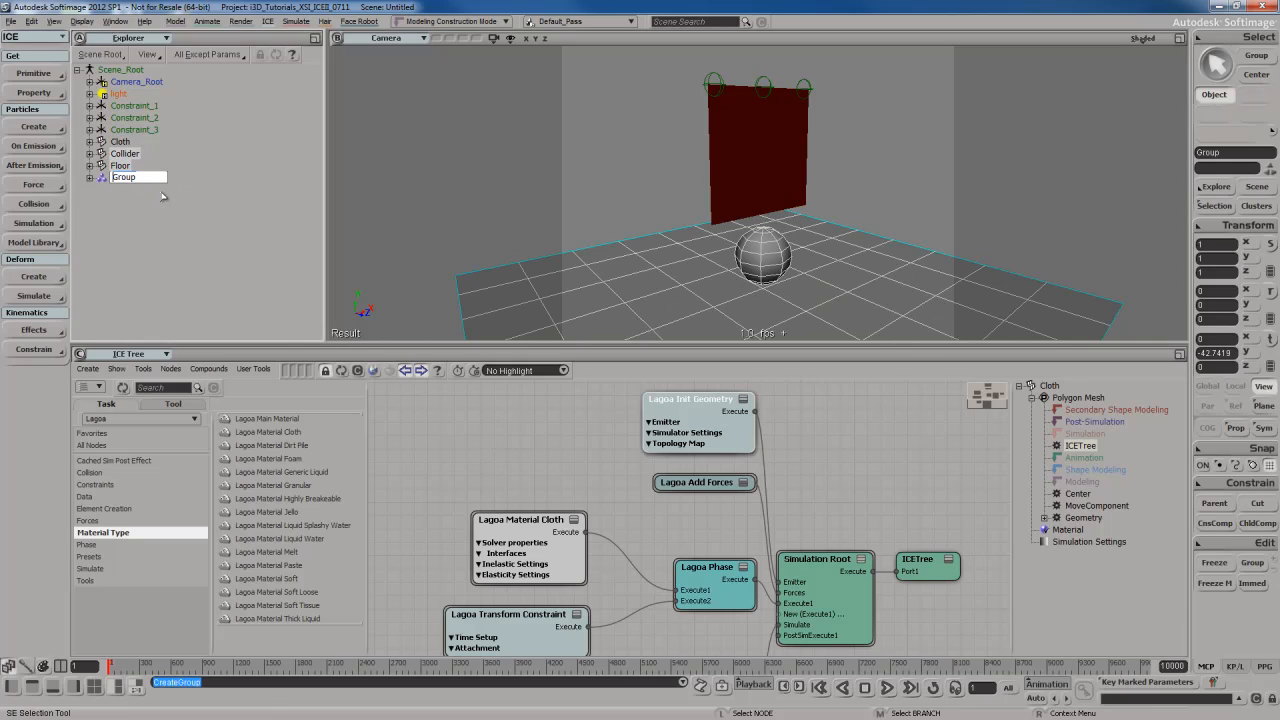
pyautogui.write('Colliders_')
pyautogui.press('Return')
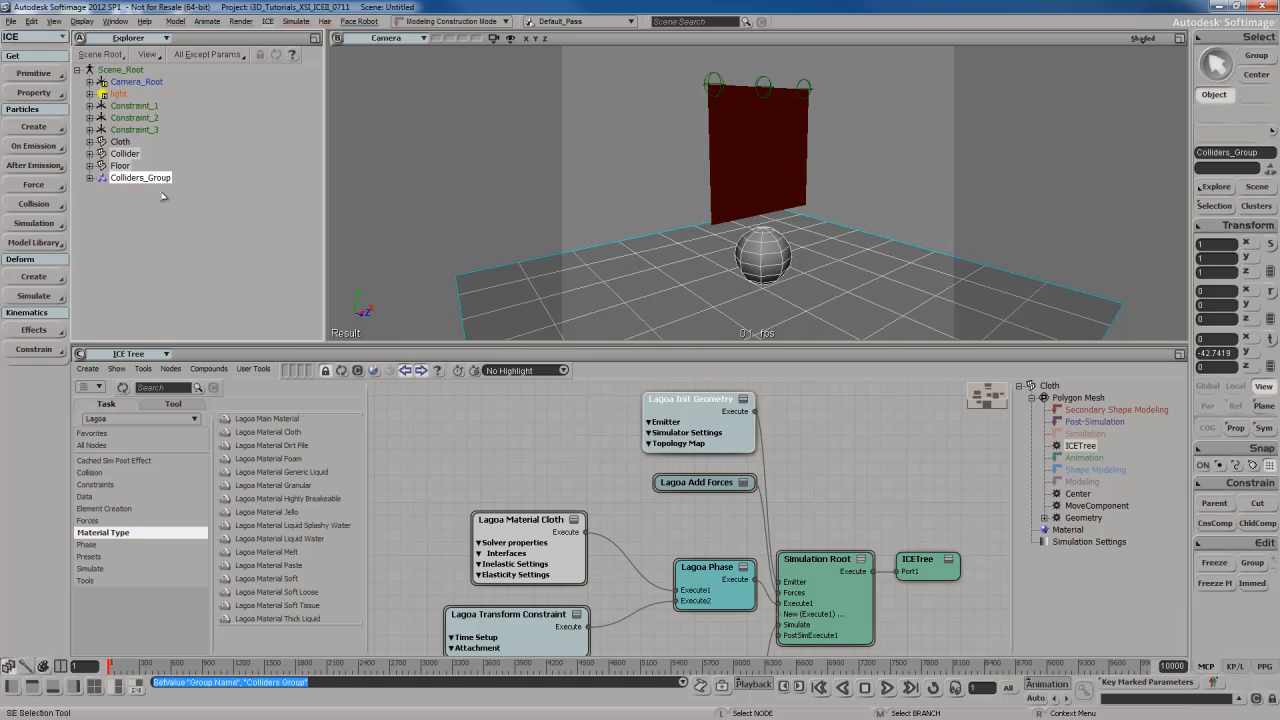
# Add Colliders_Group to the ICE tree as the Lagoa Simulate Multiphysics node's Passive Body In Name, replacing and deleting the Get Collider node.
pyautogui.moveTo(463, 437); pyautogui.dragTo(534, 453)
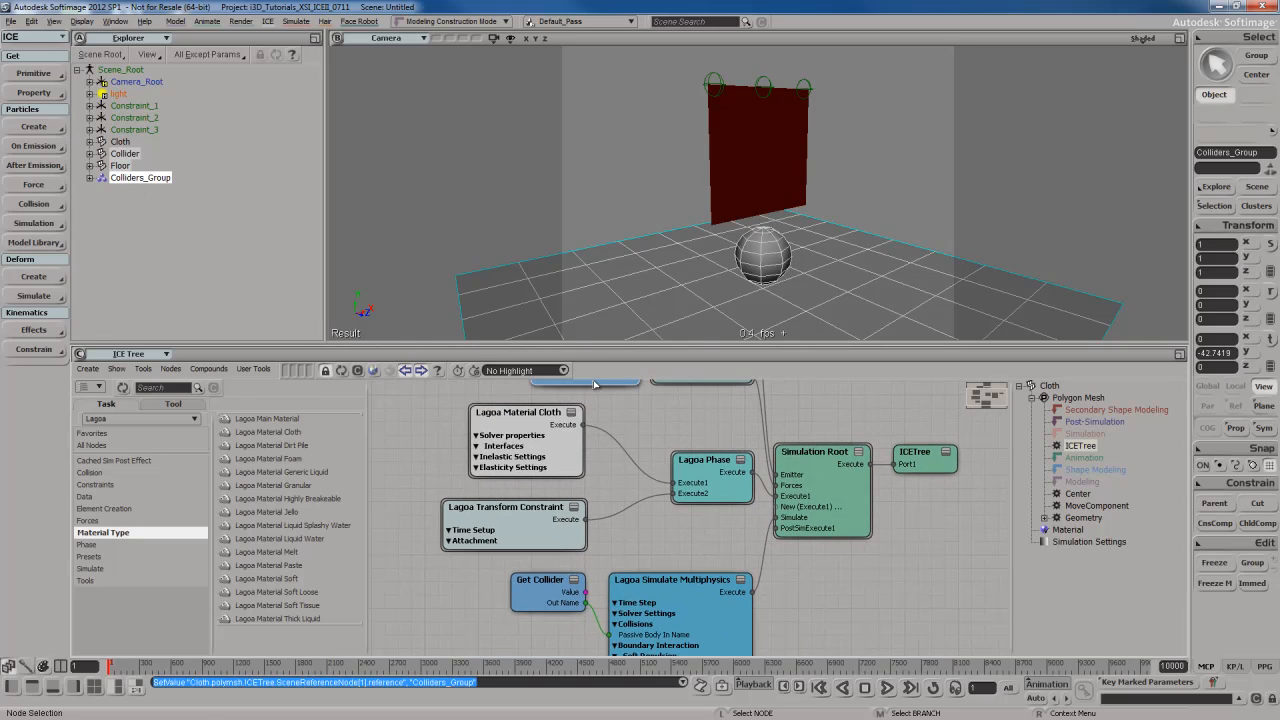
pyautogui.moveTo(594, 384); pyautogui.dragTo(587, 457)
pyautogui.moveTo(456, 512); pyautogui.dragTo(652, 537)
pyautogui.moveTo(712, 543)
pyautogui.click(800, 543)
pyautogui.moveTo(562, 497); pyautogui.dragTo(488, 495)
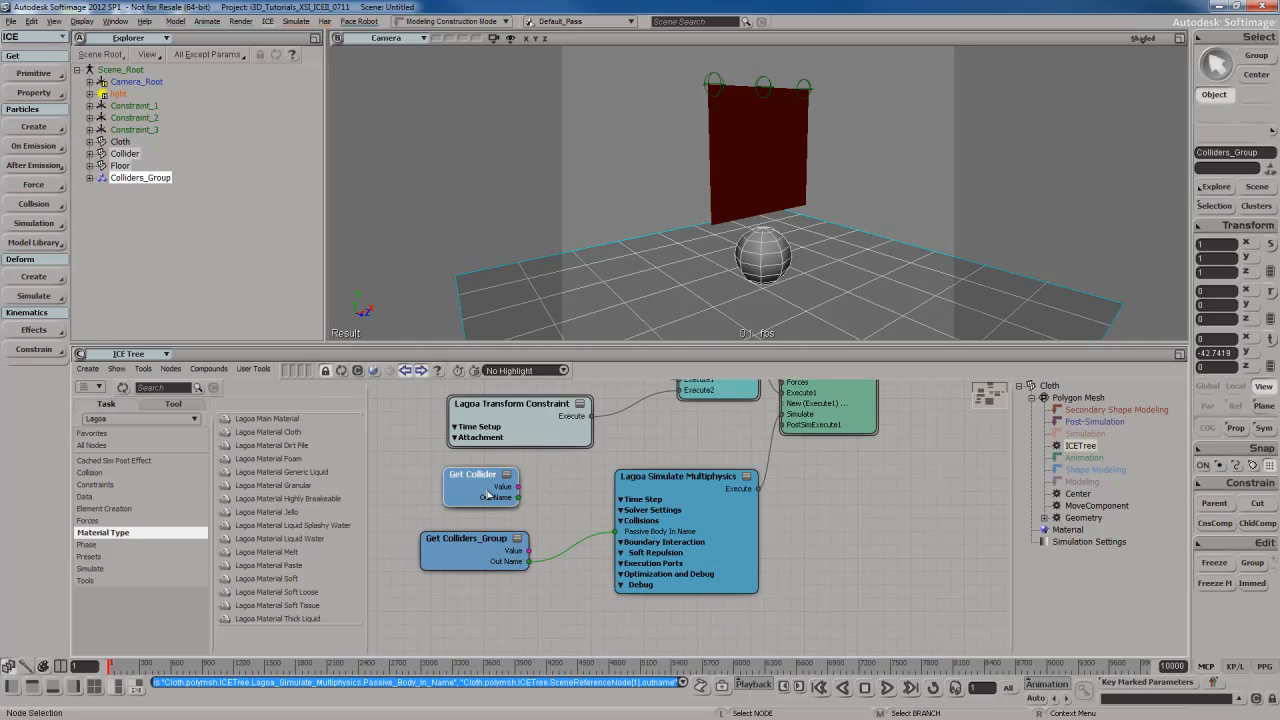
pyautogui.press('Delete')
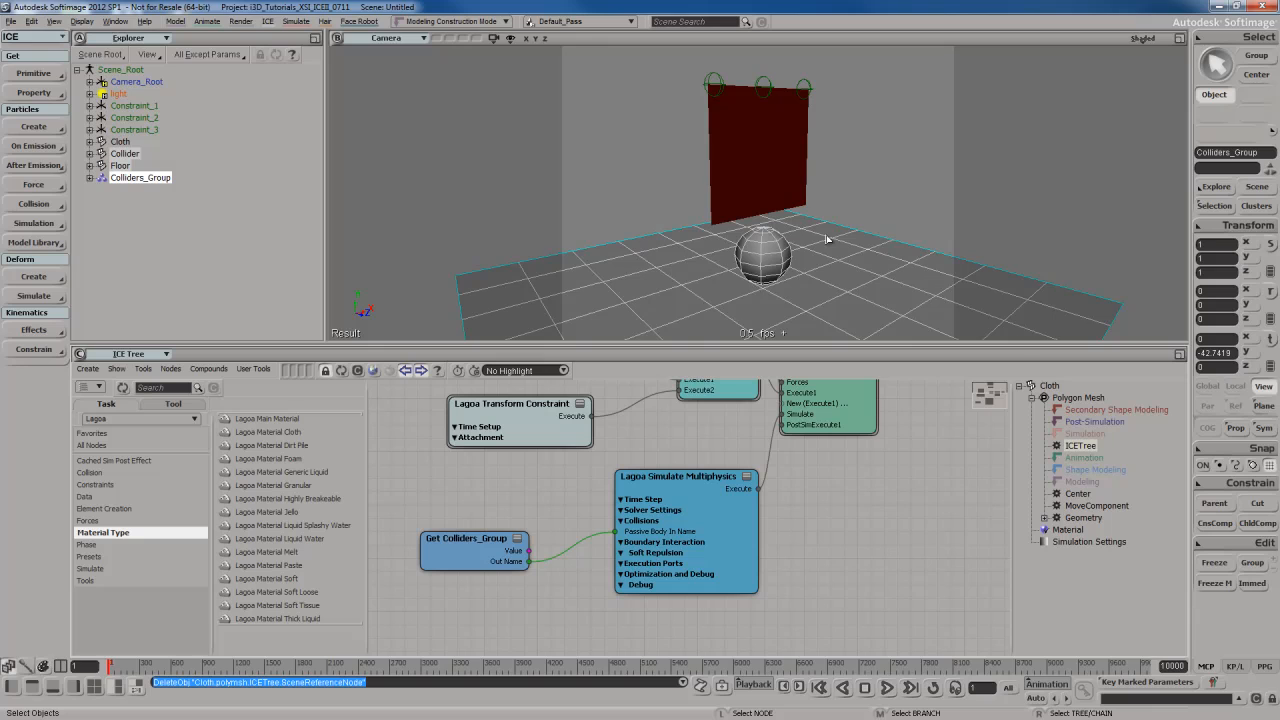
# Play the simulation to check how the cloth collides with the sphere and floor, and rewind to the first frame.
pyautogui.hotkey('alt', 'Return')
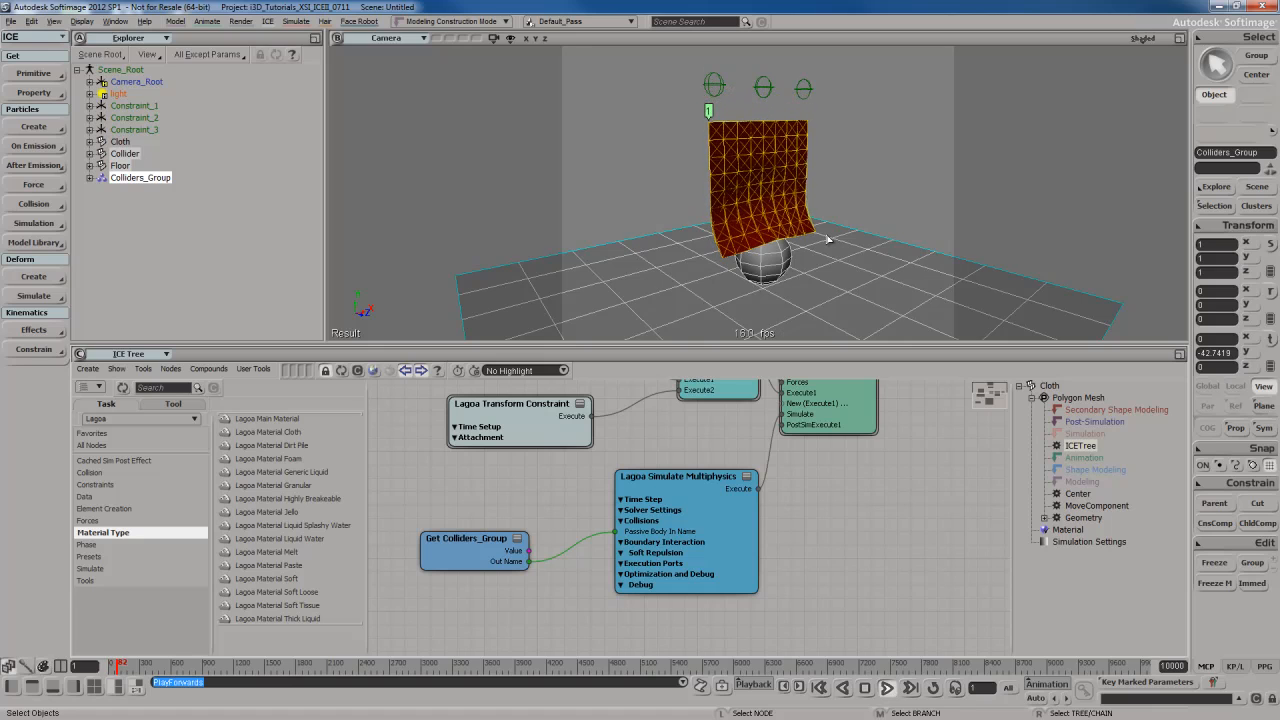
pyautogui.press('s')
pyautogui.moveTo(828, 240); pyautogui.dragTo(767, 205, button='right')
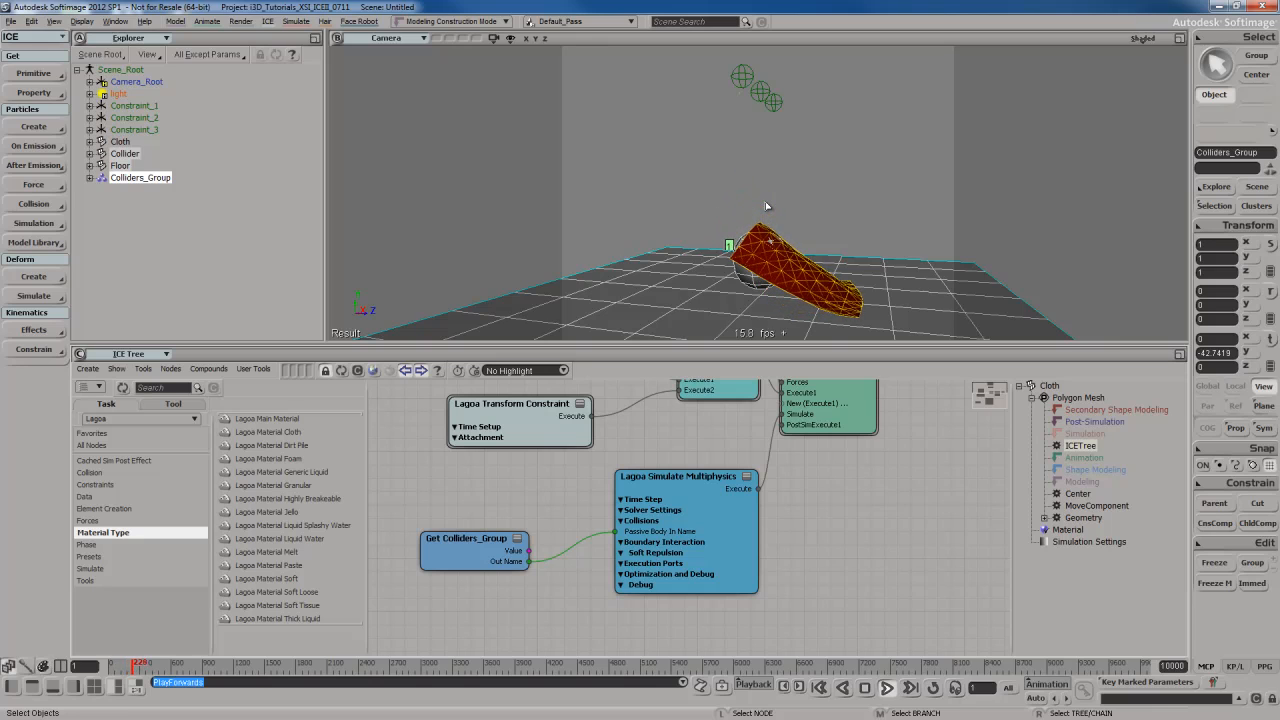
pyautogui.moveTo(765, 202); pyautogui.dragTo(774, 206, button='right')
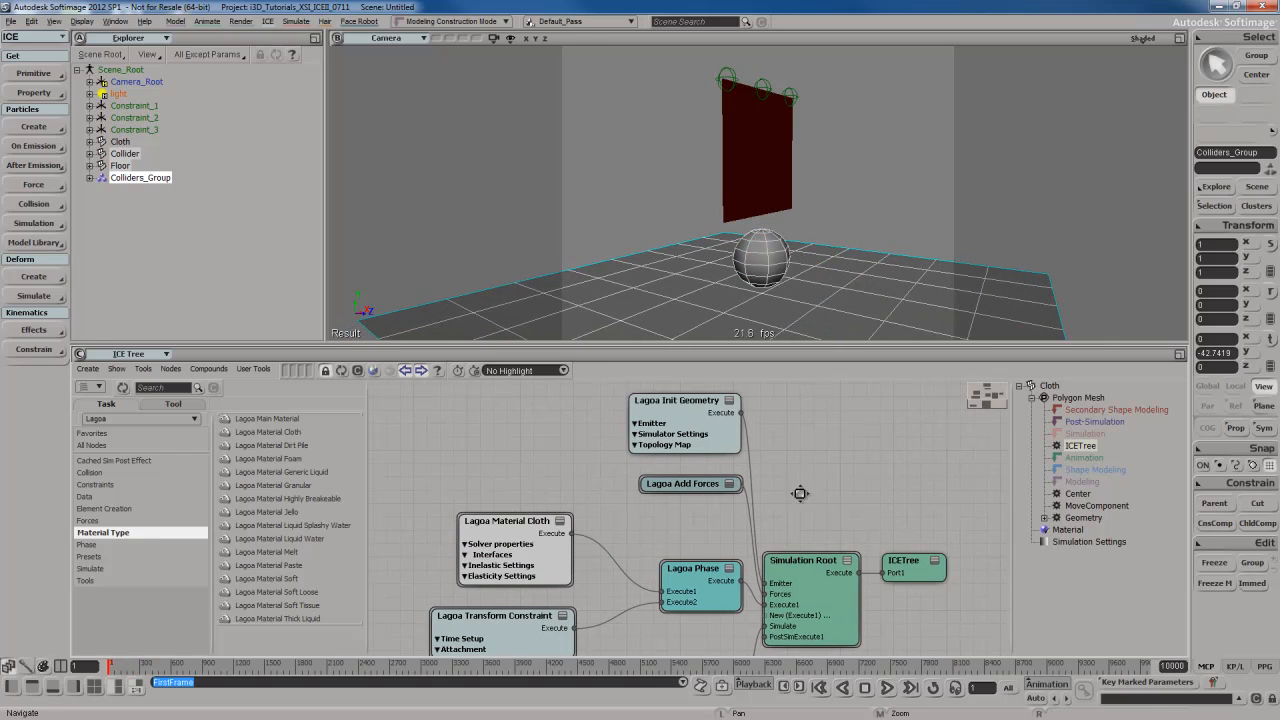
# Try the Manual resolution map with different thickness values in Lagoa Init Geometry, and restore Automatic with a thickness of 1.
pyautogui.doubleClick(729, 471)
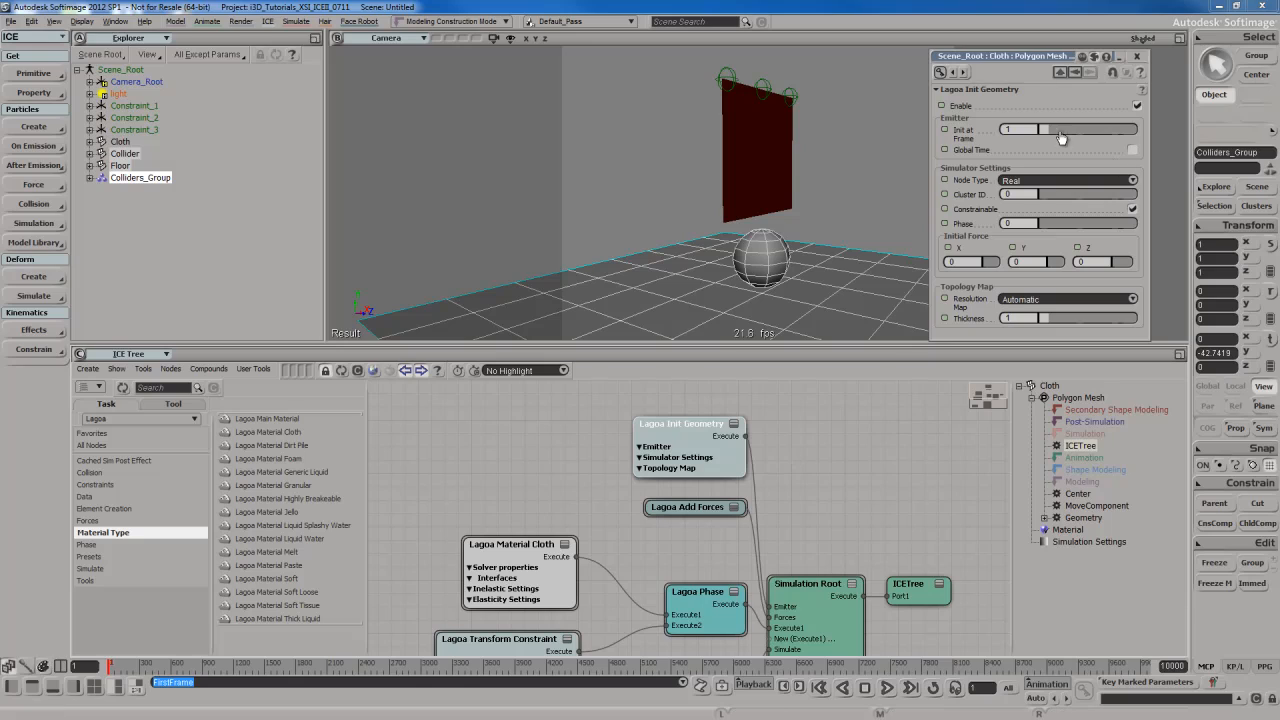
pyautogui.moveTo(1040, 62); pyautogui.dragTo(1047, 54)
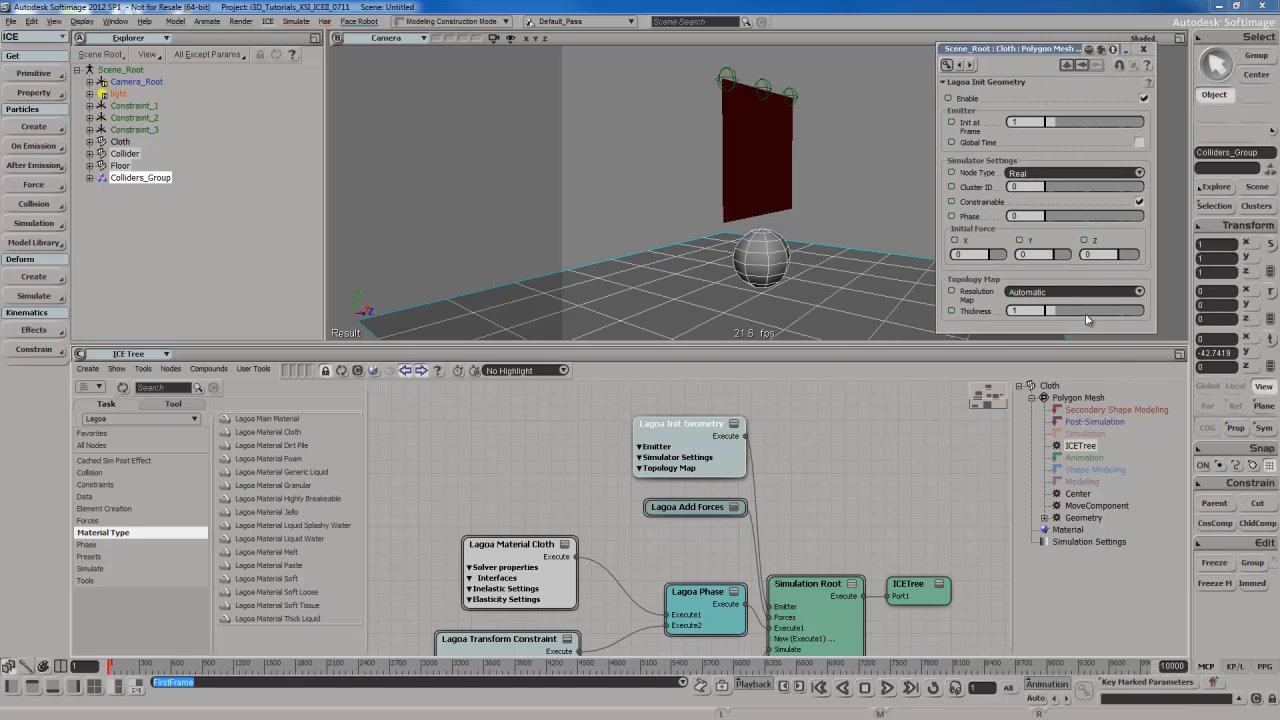
pyautogui.click(1062, 294)
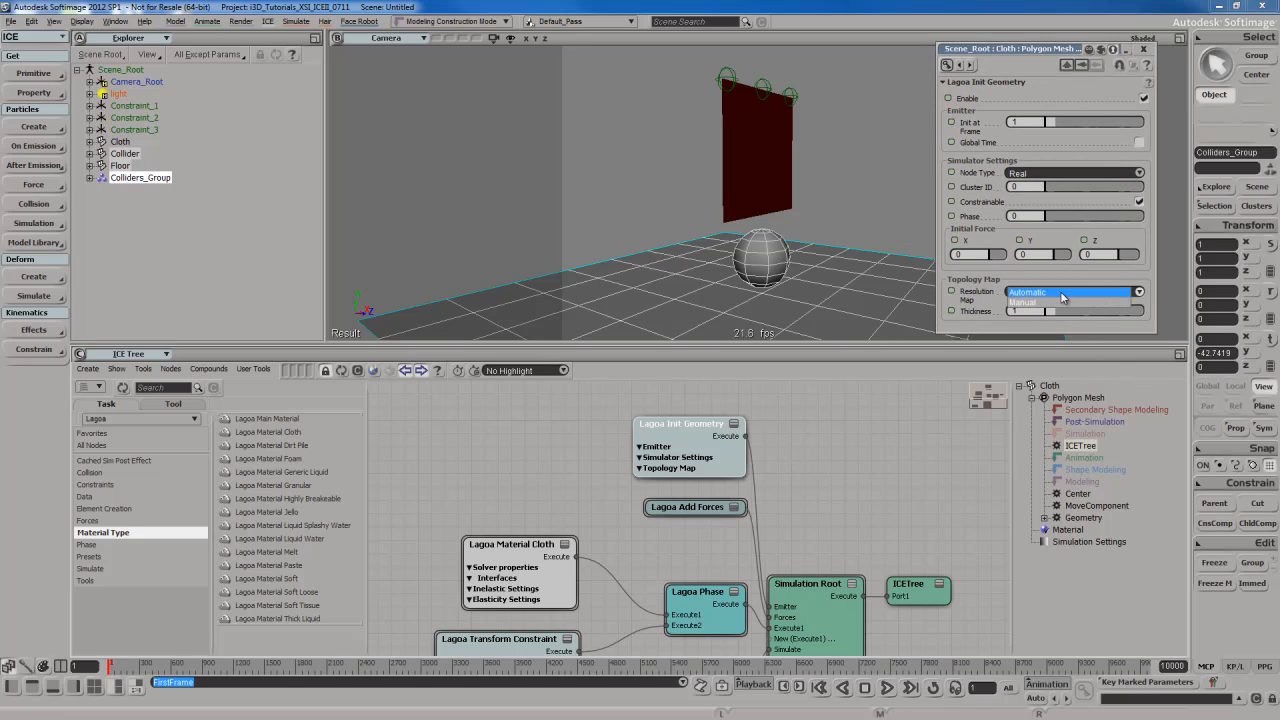
pyautogui.click(1093, 307)
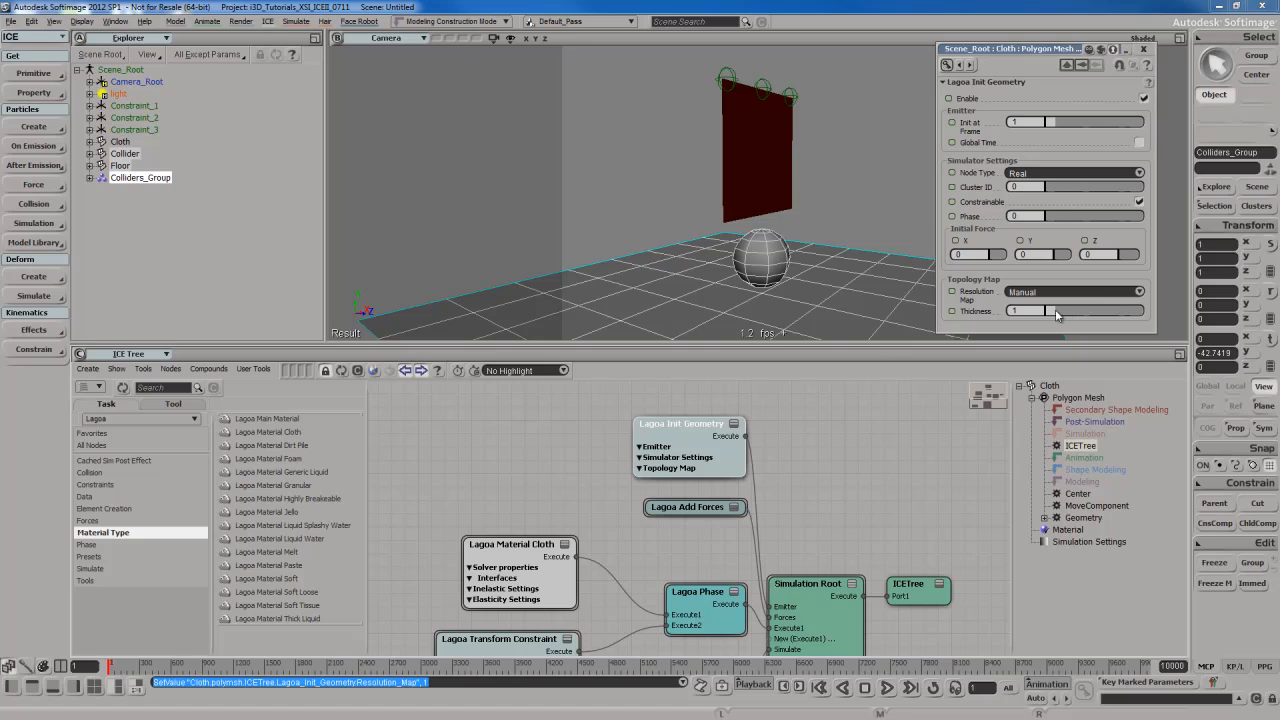
pyautogui.moveTo(1055, 309)
pyautogui.mouseDown()
pyautogui.moveTo(1152, 313)
pyautogui.moveTo(1071, 311)
pyautogui.mouseUp()
pyautogui.moveTo(1055, 311); pyautogui.dragTo(1051, 311)
pyautogui.write('1')
pyautogui.press('Return')
pyautogui.click(1082, 291)
pyautogui.click(1082, 281)
pyautogui.click(848, 442)
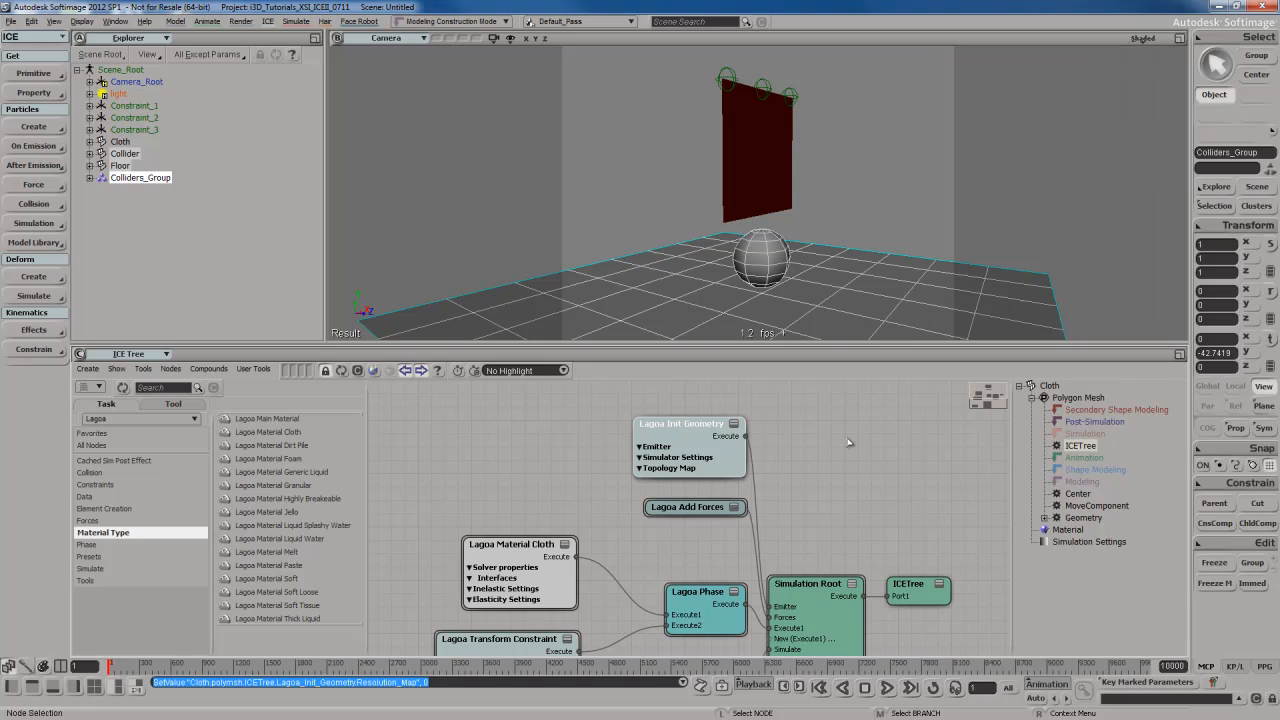
# Group the three constraint nulls above the cloth and name the group Constraints_Group.
pyautogui.press('s')
pyautogui.moveTo(858, 196); pyautogui.dragTo(814, 234, button='right')
pyautogui.scroll(2, 814, 232)
pyautogui.moveTo(814, 232); pyautogui.dragTo(811, 250)
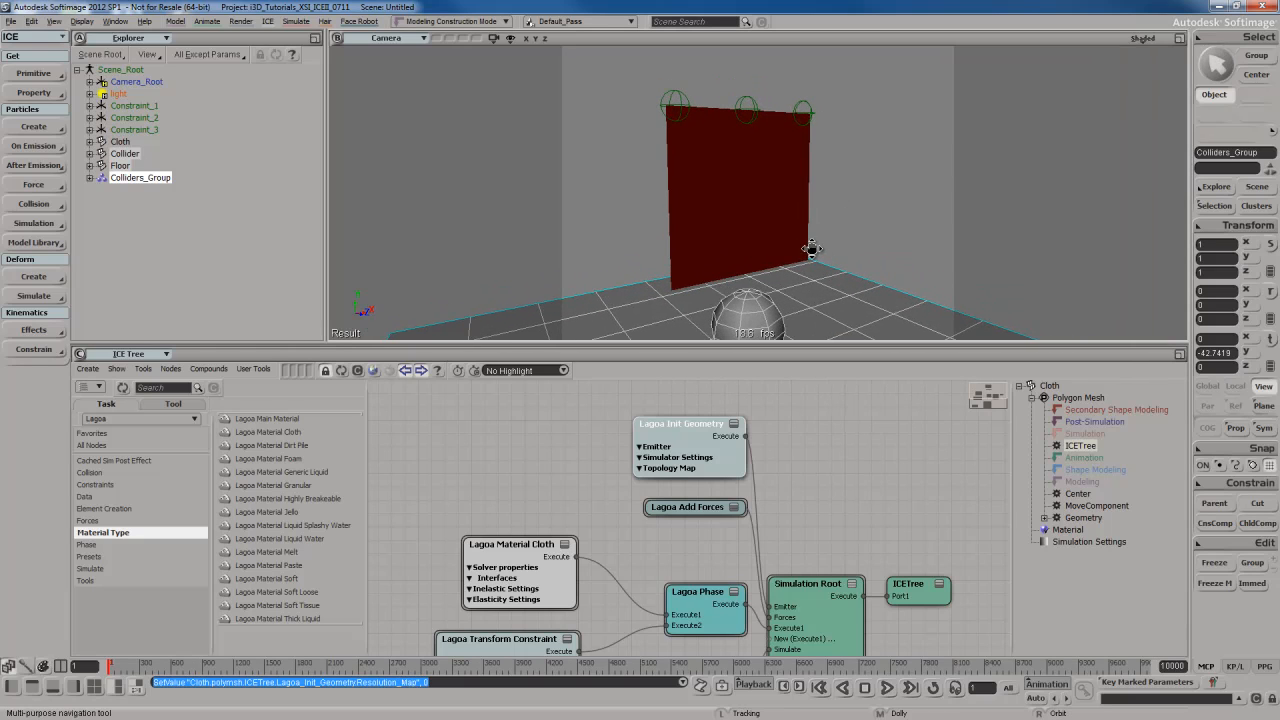
pyautogui.press('space')
pyautogui.click(889, 216)
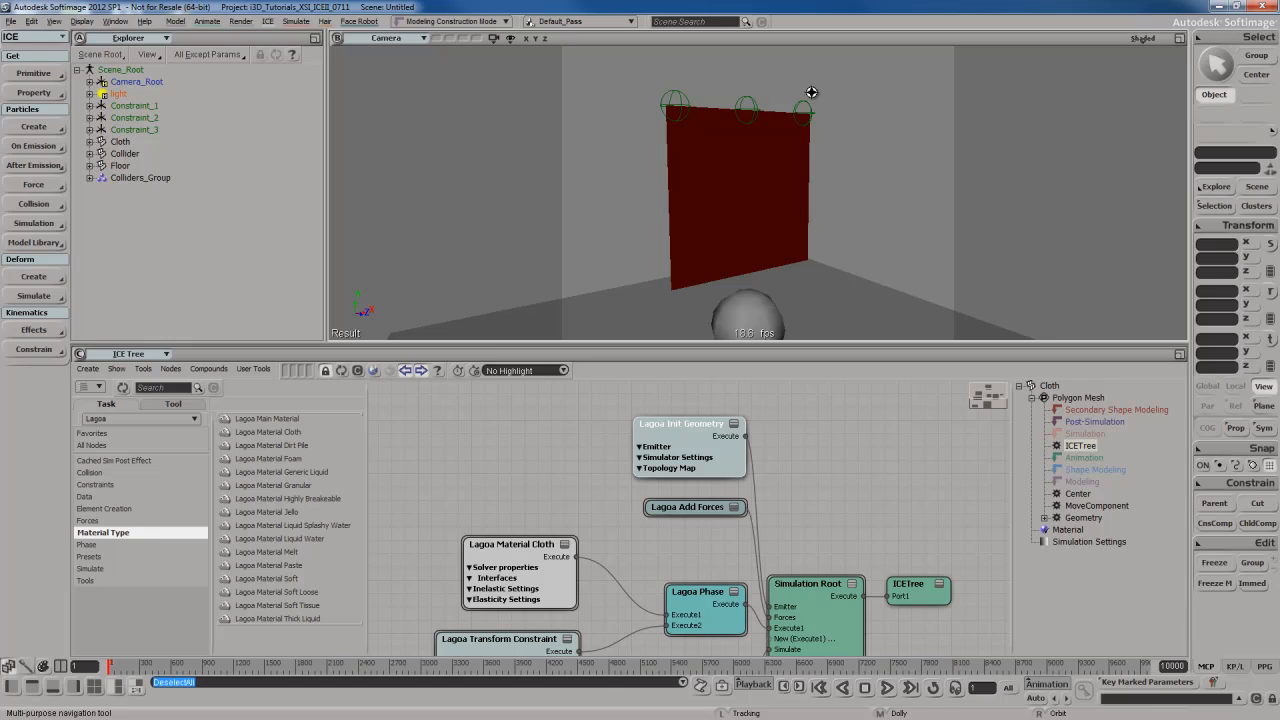
pyautogui.moveTo(635, 70); pyautogui.dragTo(879, 106)
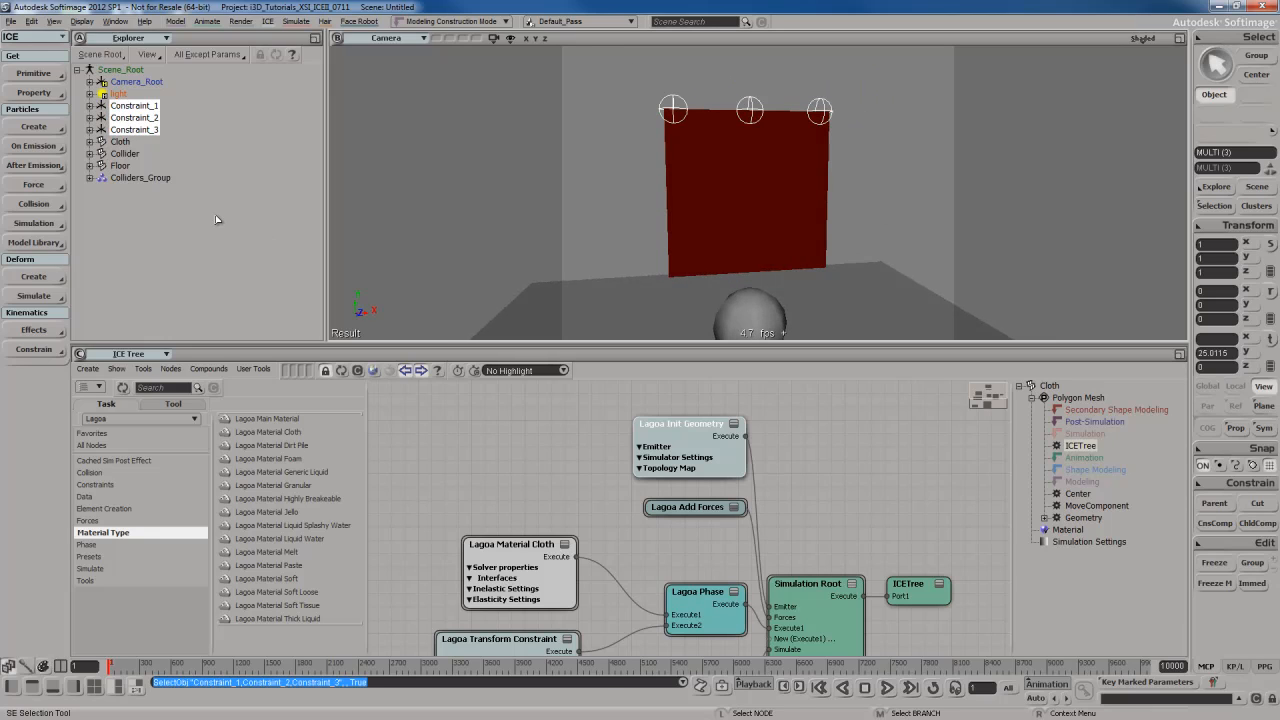
pyautogui.hotkey('ctrl', 'g')
pyautogui.press('F2')
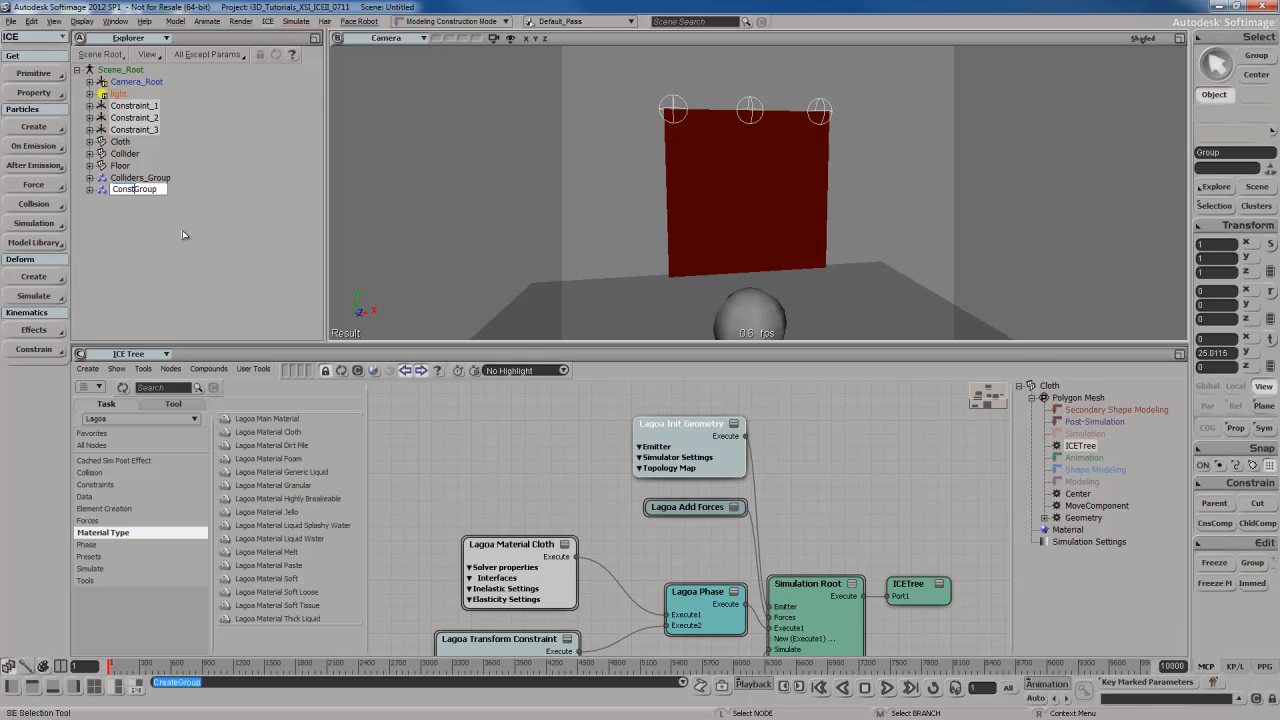
pyautogui.write('Constraints_Group')
pyautogui.press('Return')
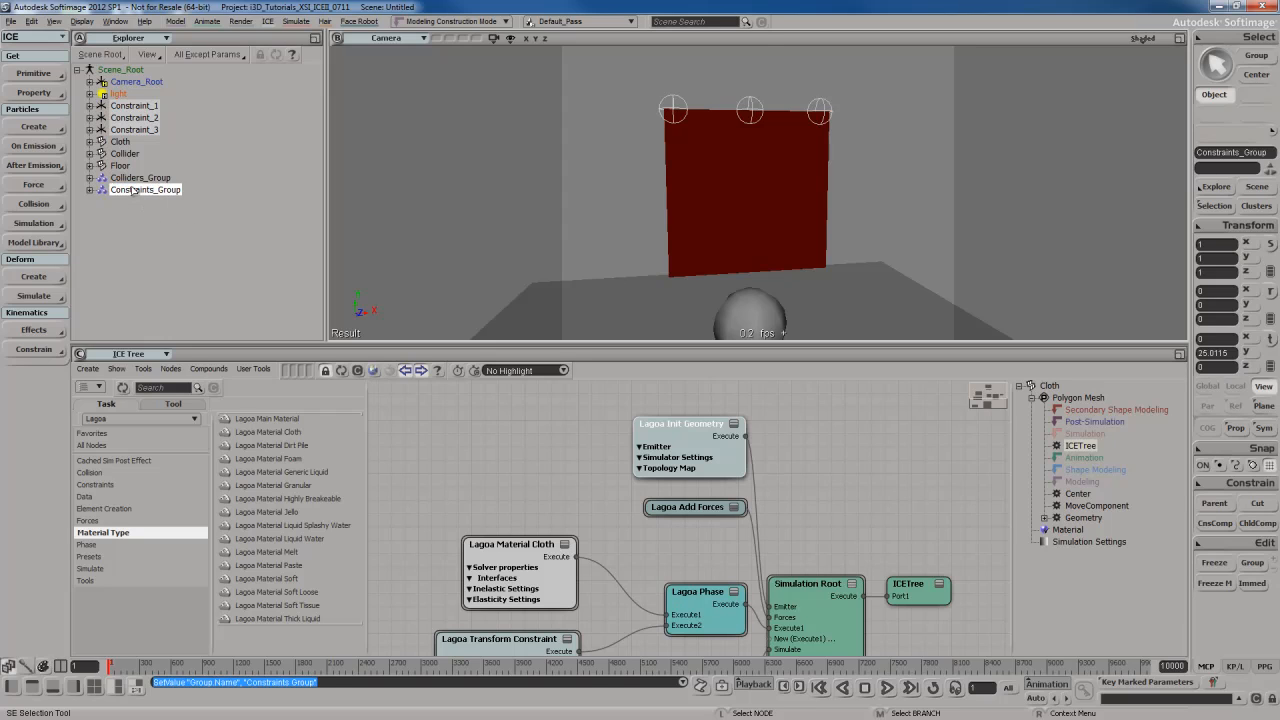
# Add Constraints_Group to the ICE tree and connect its Out Name to In Name Null on Lagoa Transform Constraint.
pyautogui.moveTo(453, 427); pyautogui.dragTo(455, 430)
pyautogui.scroll(-3, 500, 435)
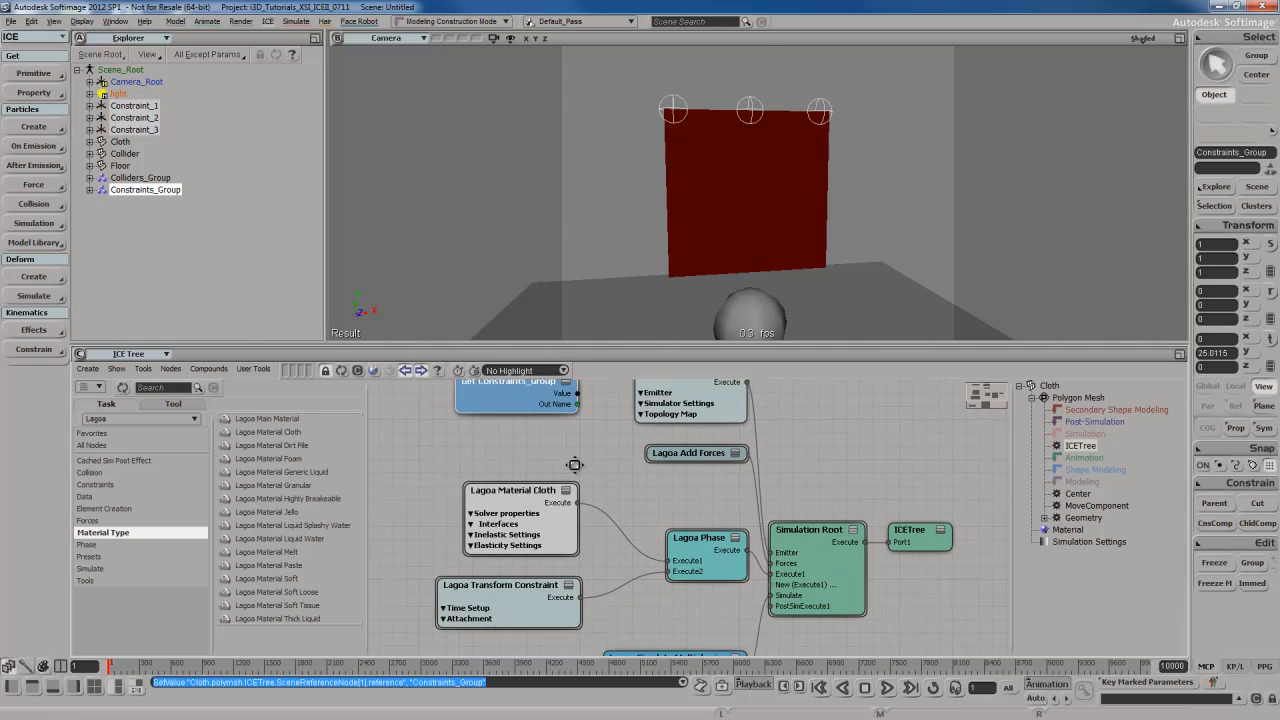
pyautogui.moveTo(512, 391); pyautogui.dragTo(476, 442)
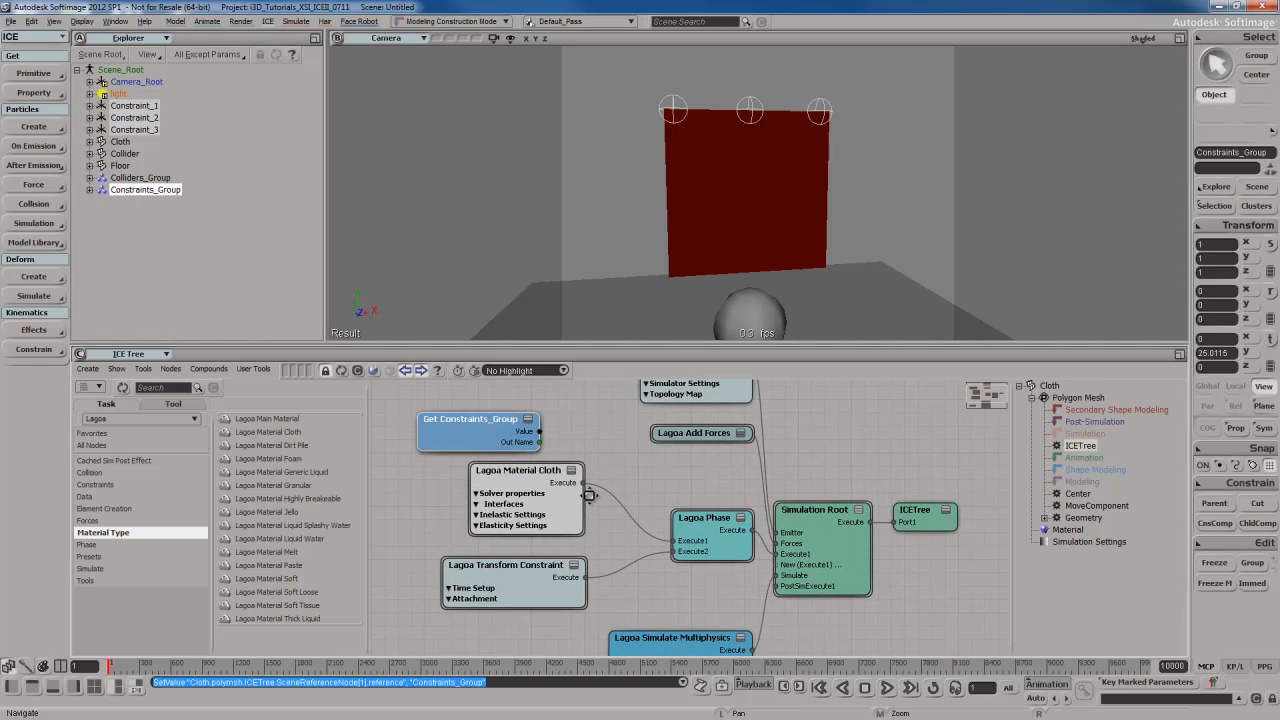
pyautogui.moveTo(591, 494); pyautogui.dragTo(625, 449, button='middle')
pyautogui.moveTo(545, 410); pyautogui.dragTo(552, 540)
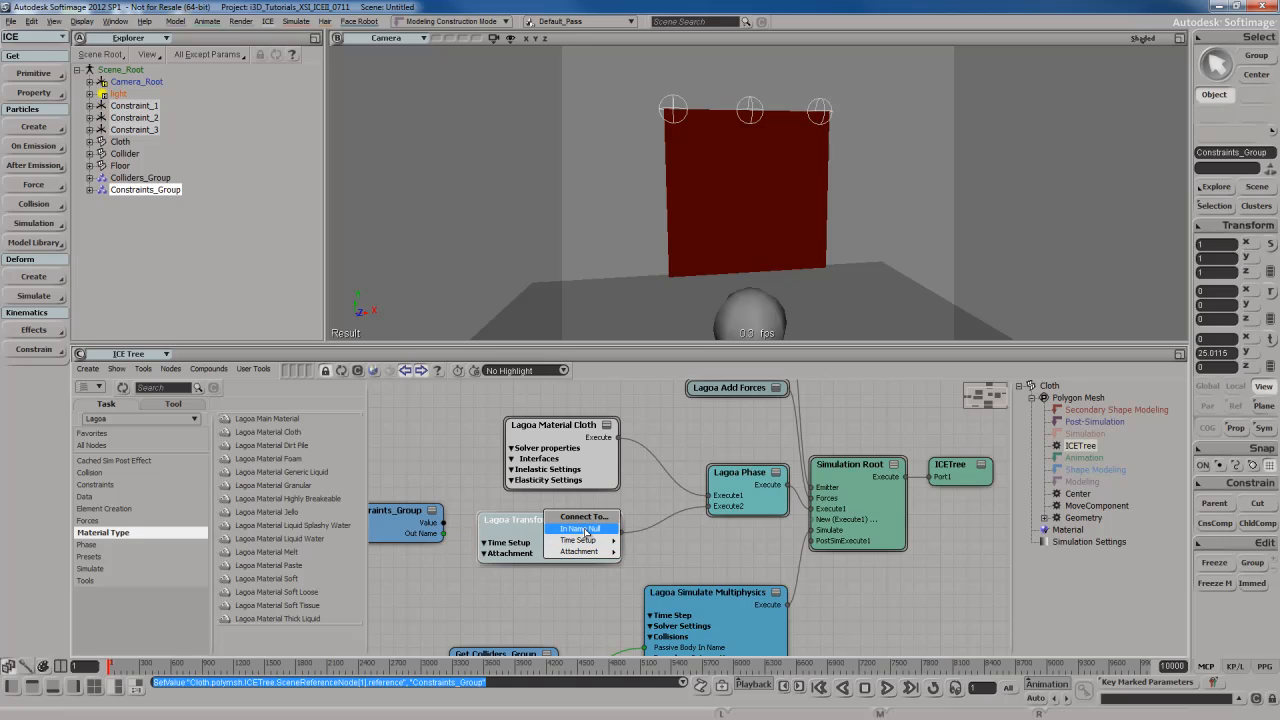
pyautogui.click(585, 530)
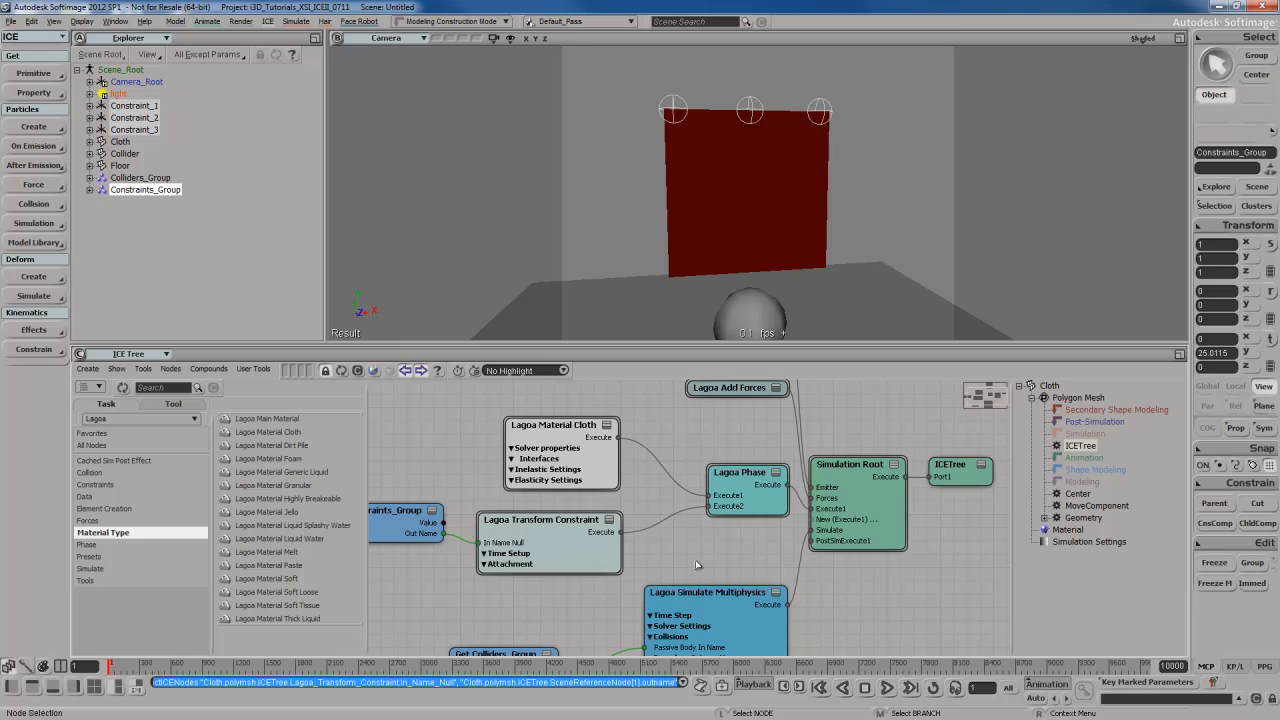
# Play the simulation to check how the cloth hangs from the constraint nulls.
pyautogui.press('s')
pyautogui.moveTo(883, 221)
pyautogui.mouseDown(button='right')
pyautogui.moveTo(911, 217)
pyautogui.moveTo(868, 206)
pyautogui.mouseUp(button='right')
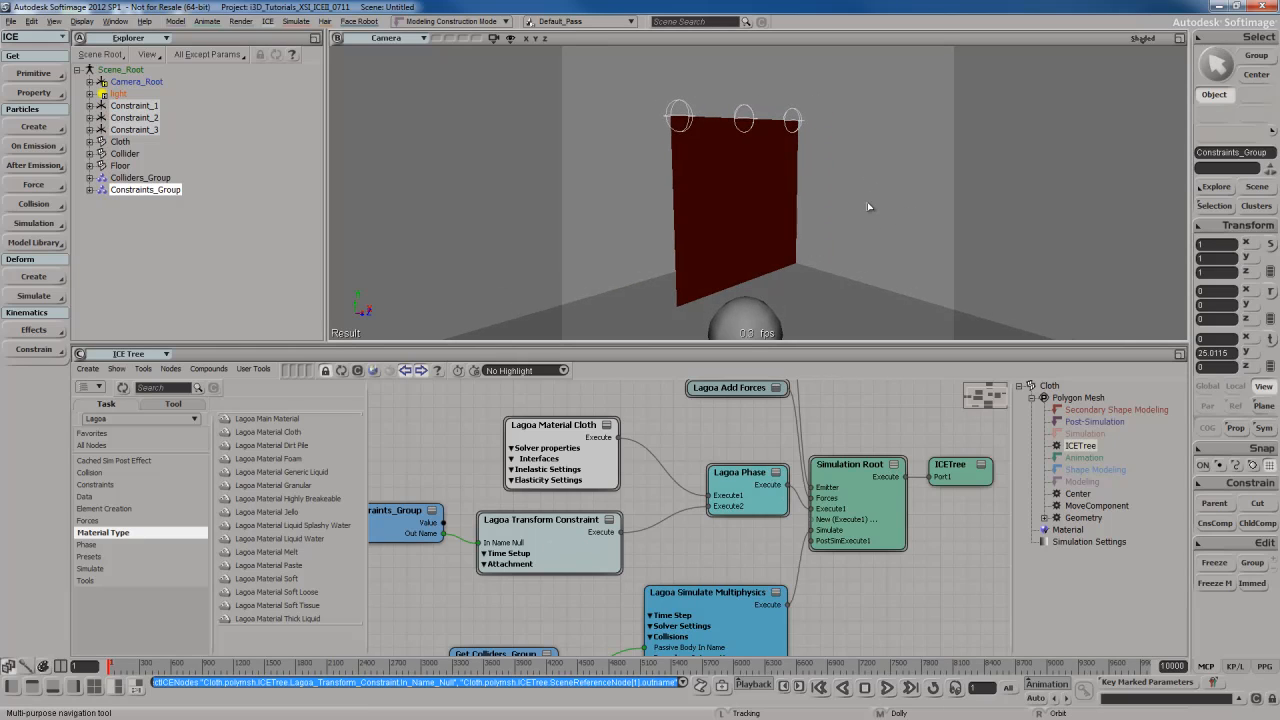
pyautogui.press('space')
pyautogui.press('Up')
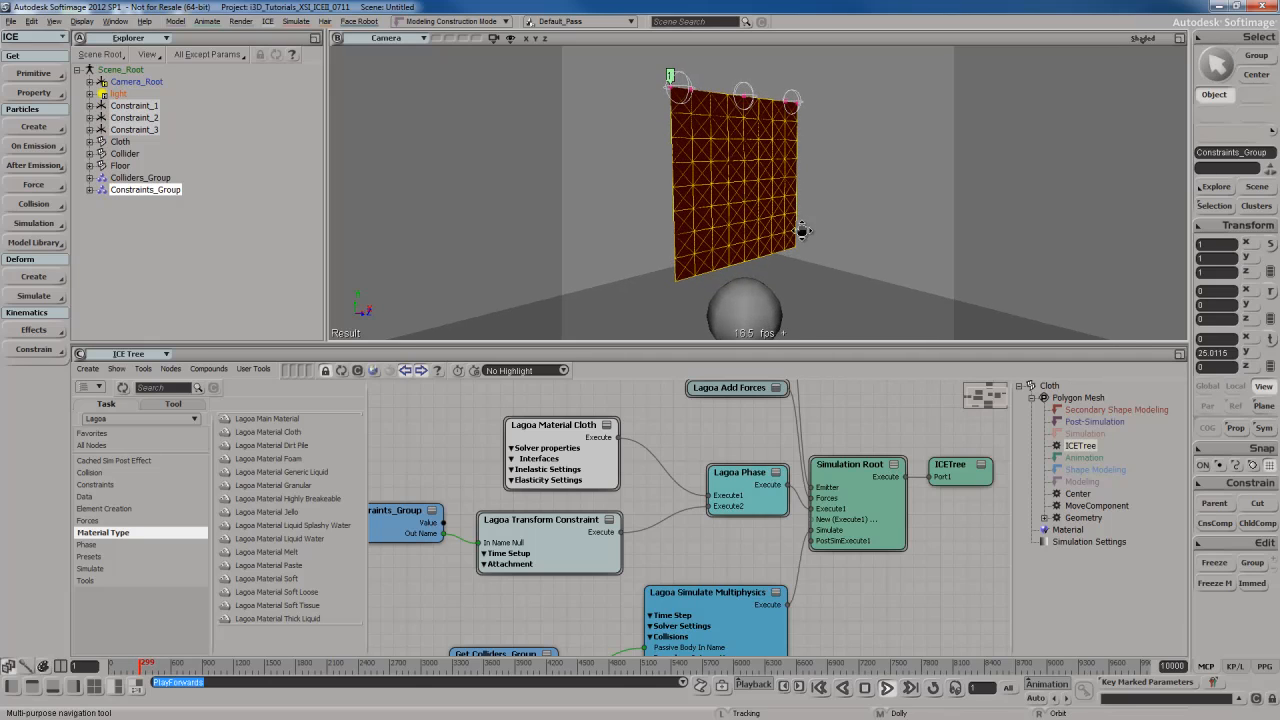
# Raise the collider sphere into the hanging cloth to about -8.9 in Y while the simulation plays.
pyautogui.click(757, 313)
pyautogui.press('v')
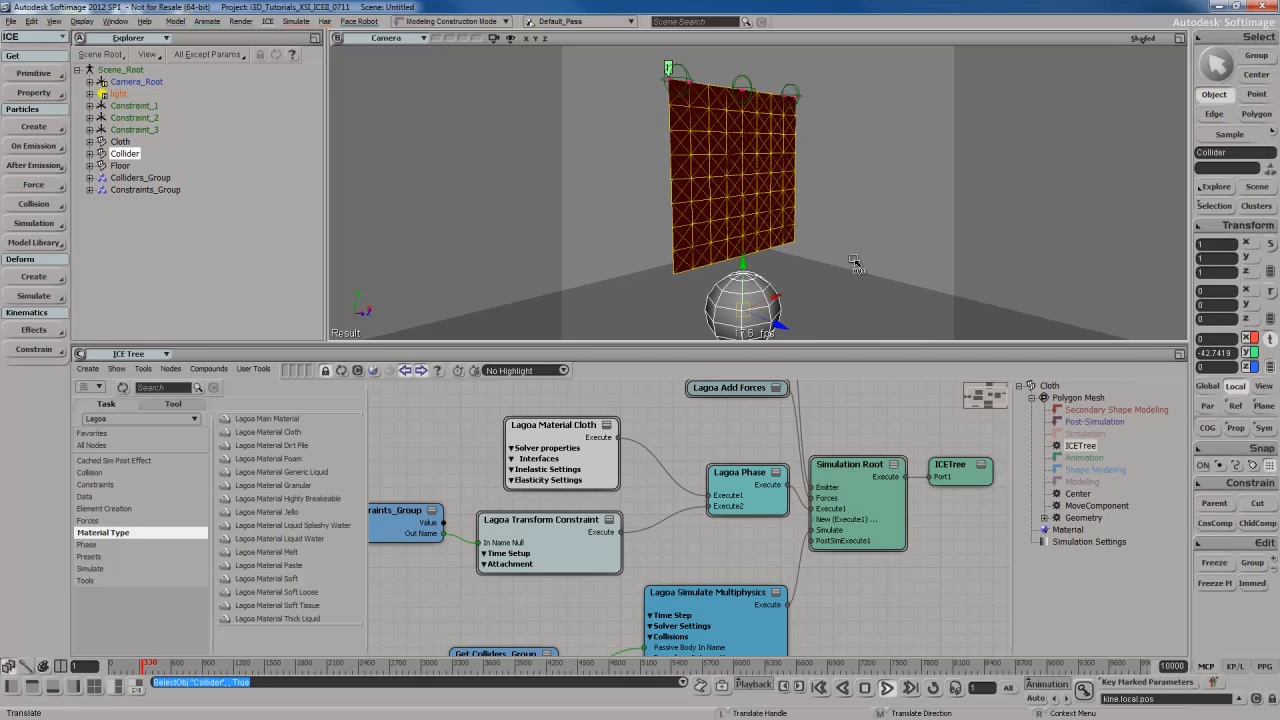
pyautogui.moveTo(830, 290); pyautogui.dragTo(804, 181, button='middle')
pyautogui.press('s')
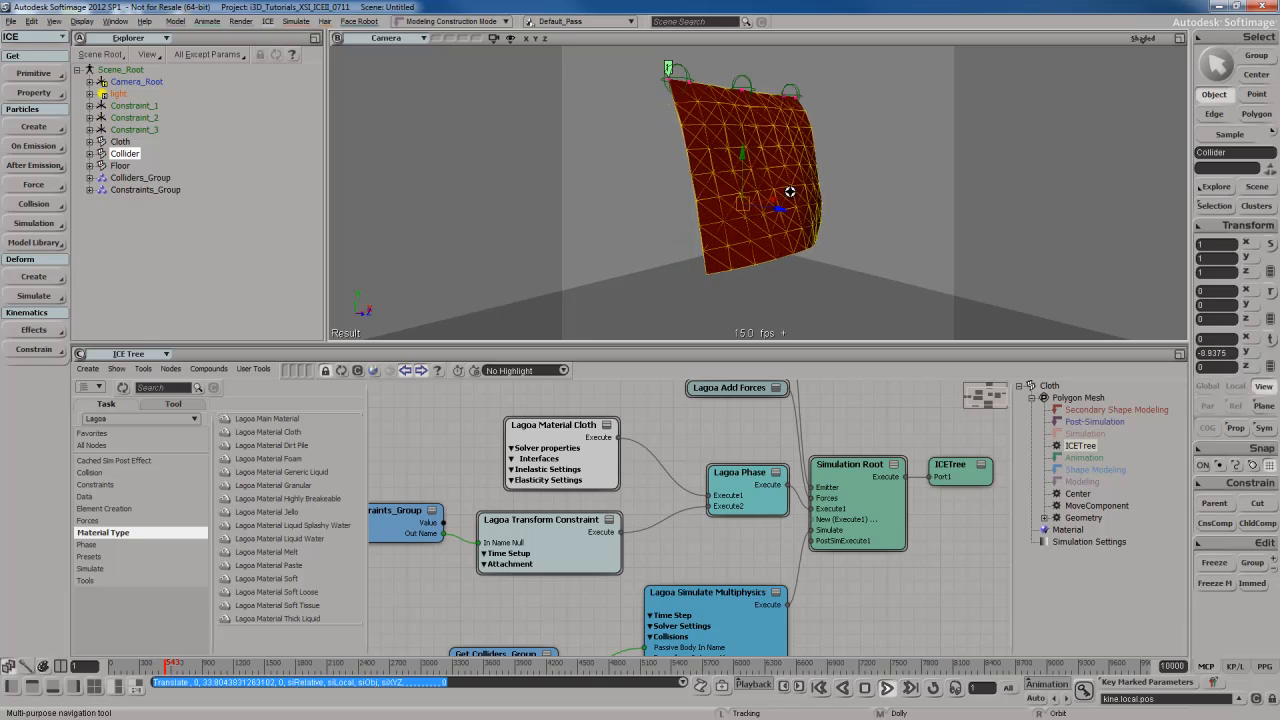
# Push the collider sphere through the cloth to about -15.7 in Y and 15.6 in Z, and rewind to the first frame.
pyautogui.moveTo(790, 191); pyautogui.dragTo(830, 192, button='right')
pyautogui.moveTo(830, 192); pyautogui.dragTo(1038, 201, button='middle')
pyautogui.moveTo(1050, 210); pyautogui.dragTo(856, 219)
pyautogui.press('s')
pyautogui.press('v')
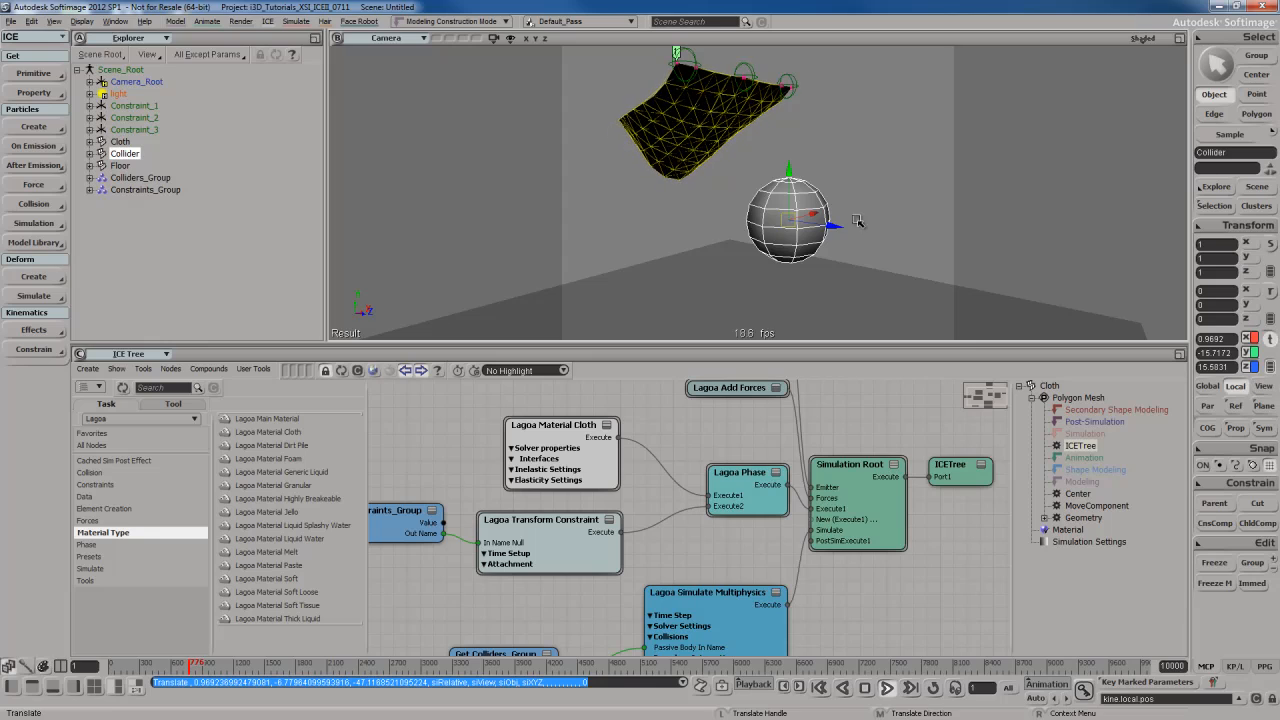
pyautogui.hotkey('shift', ',')
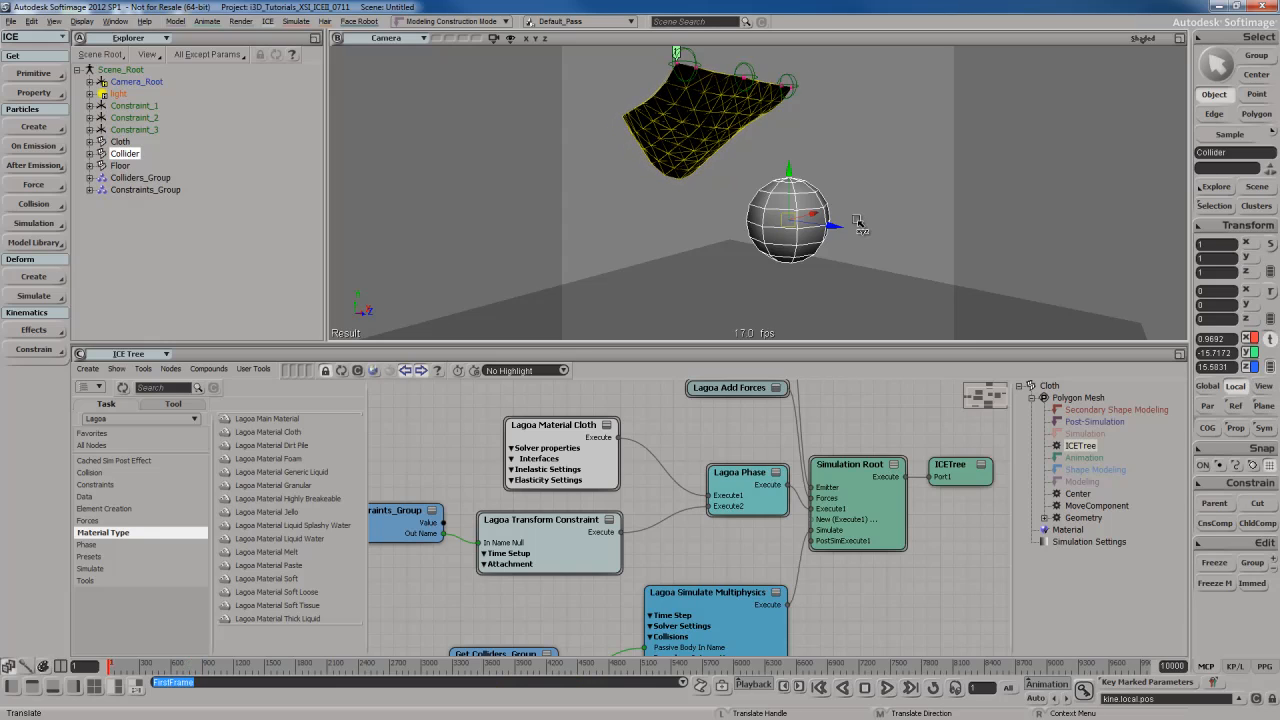
# Move the collider sphere back below the cloth to about -44.1 in Y and 0.25 in Z.
pyautogui.moveTo(875, 134); pyautogui.dragTo(877, 191, button='middle')
pyautogui.press('s')
pyautogui.moveTo(877, 189); pyautogui.dragTo(914, 166, button='right')
pyautogui.press('v')
pyautogui.moveTo(914, 166); pyautogui.dragTo(862, 178)
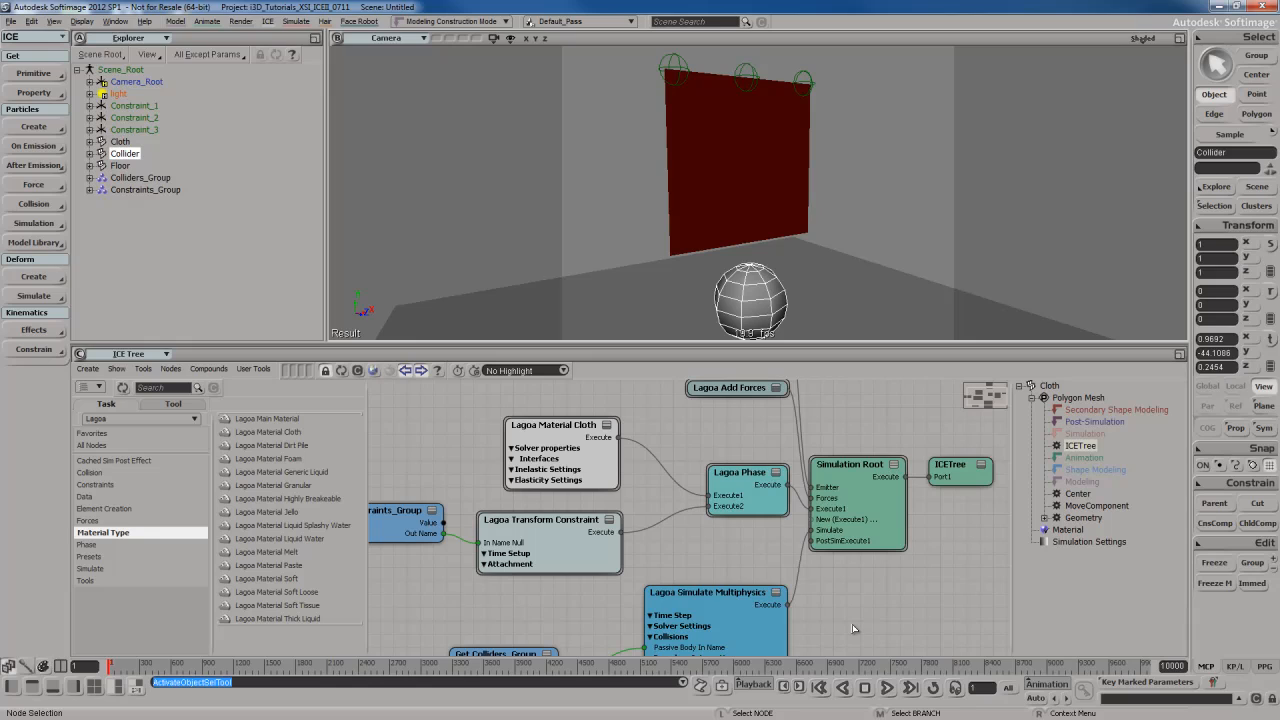
# Set Substeps to 3 in the Lagoa Simulate Multiphysics node's Time Step settings.
pyautogui.doubleClick(749, 624)
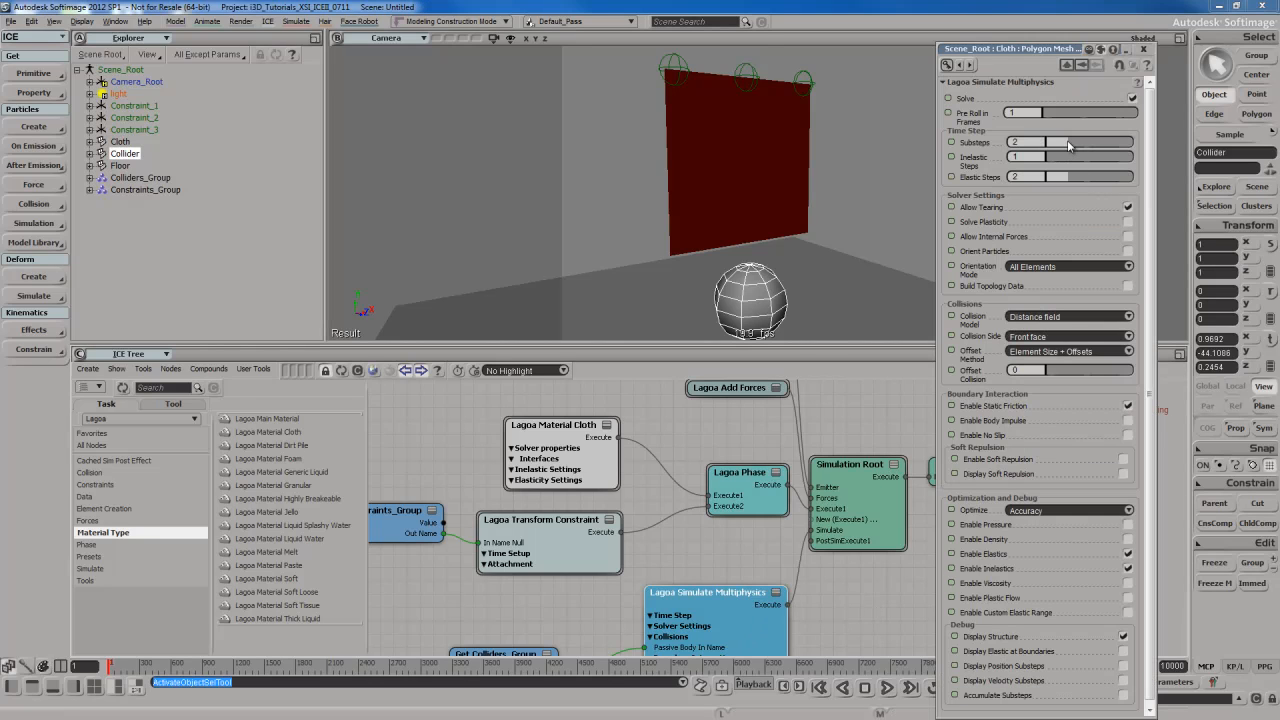
pyautogui.moveTo(1077, 148); pyautogui.dragTo(1089, 151)
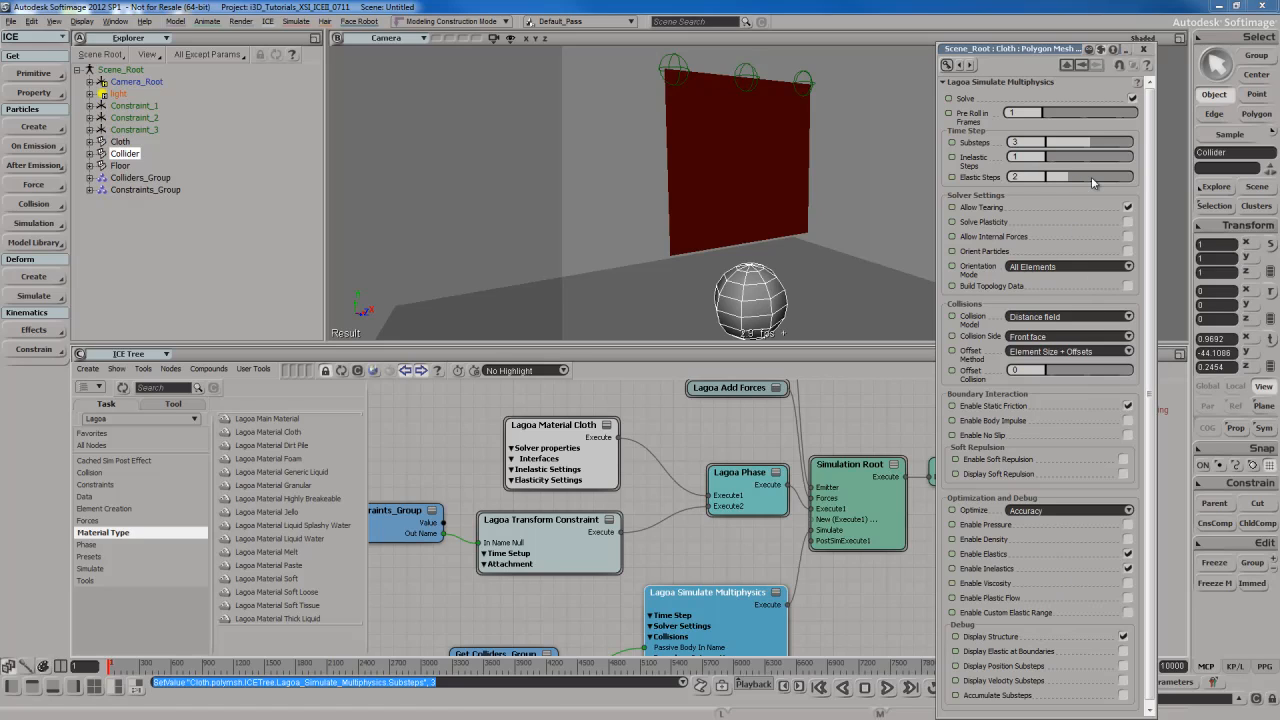
pyautogui.click(1144, 50)
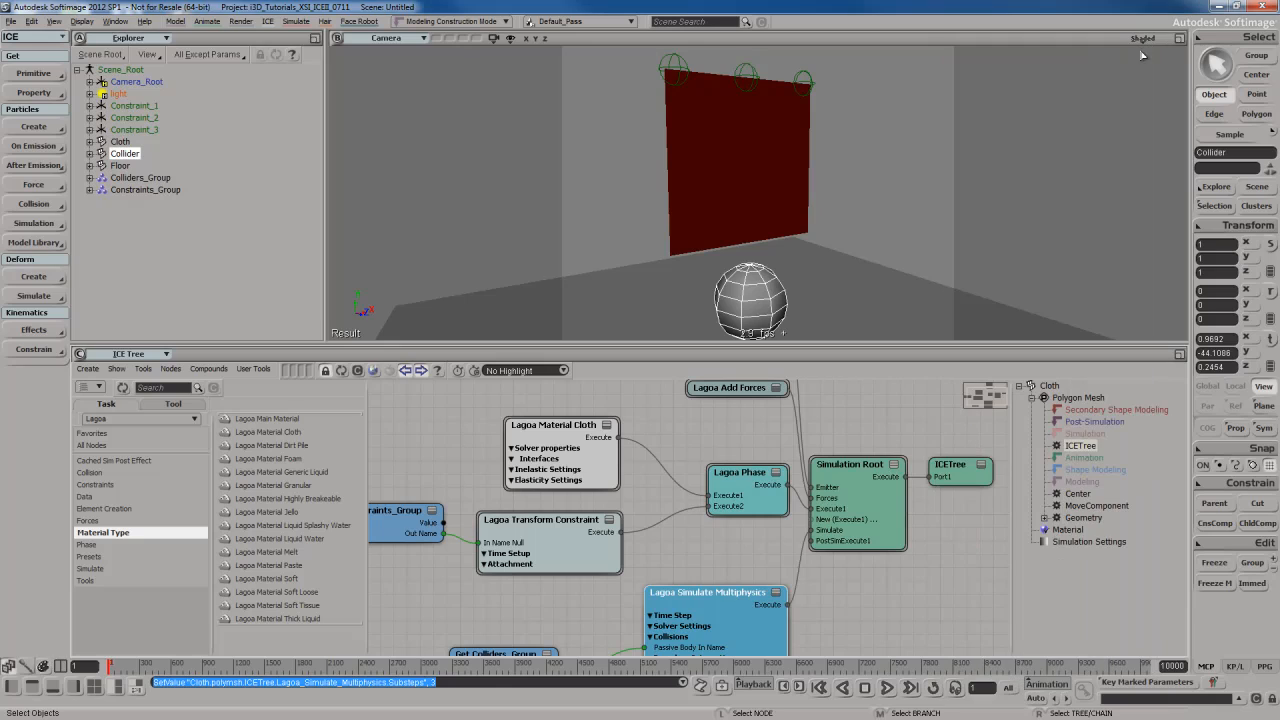
# Try a subframe sampling of 2 in the cloth's Simulation Settings and reset it to 1.
pyautogui.click(1092, 545)
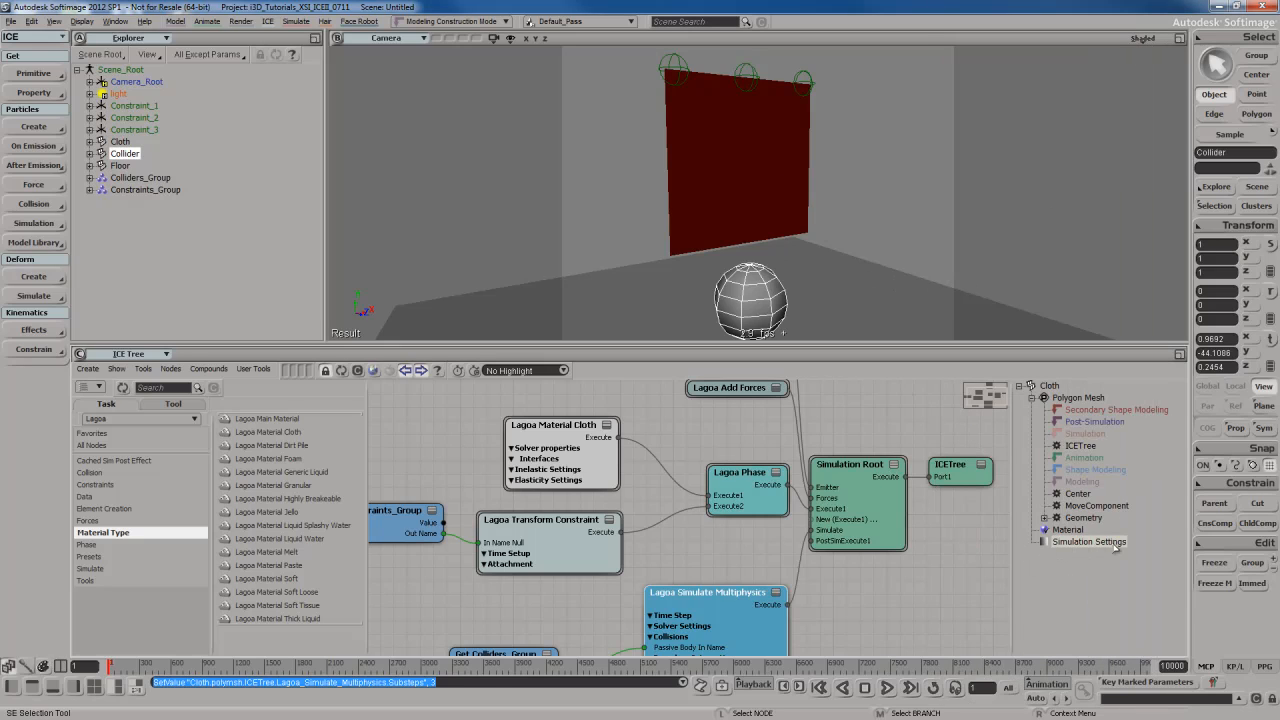
pyautogui.doubleClick(1048, 545)
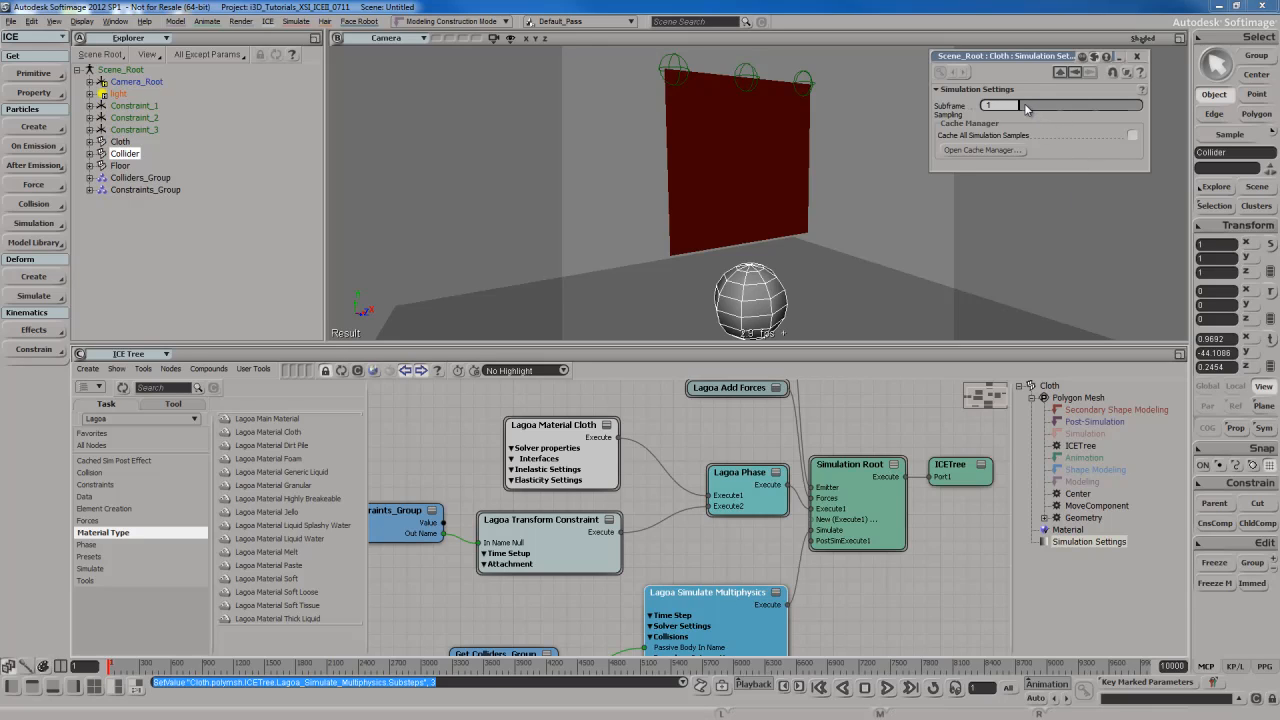
pyautogui.click(1022, 104)
pyautogui.moveTo(1023, 103)
pyautogui.mouseDown()
pyautogui.moveTo(1037, 104)
pyautogui.moveTo(1025, 110)
pyautogui.mouseUp()
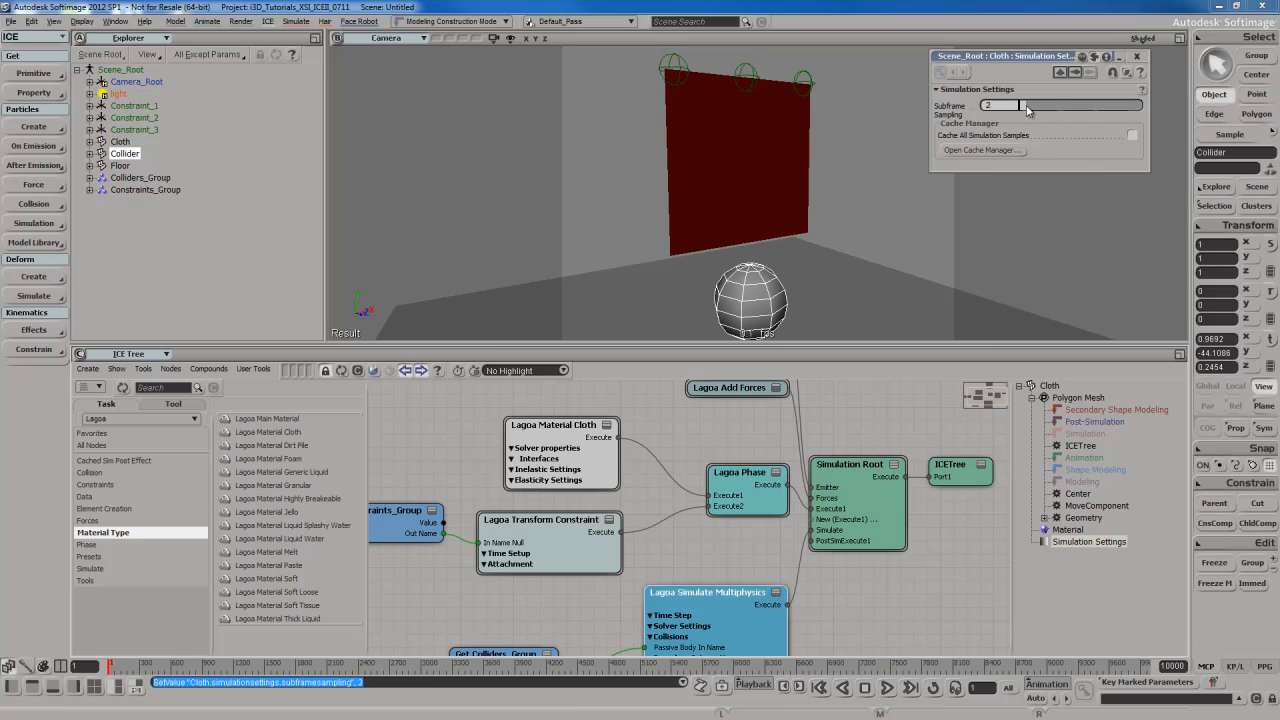
pyautogui.moveTo(1027, 107); pyautogui.dragTo(1015, 107)
pyautogui.click(1138, 57)
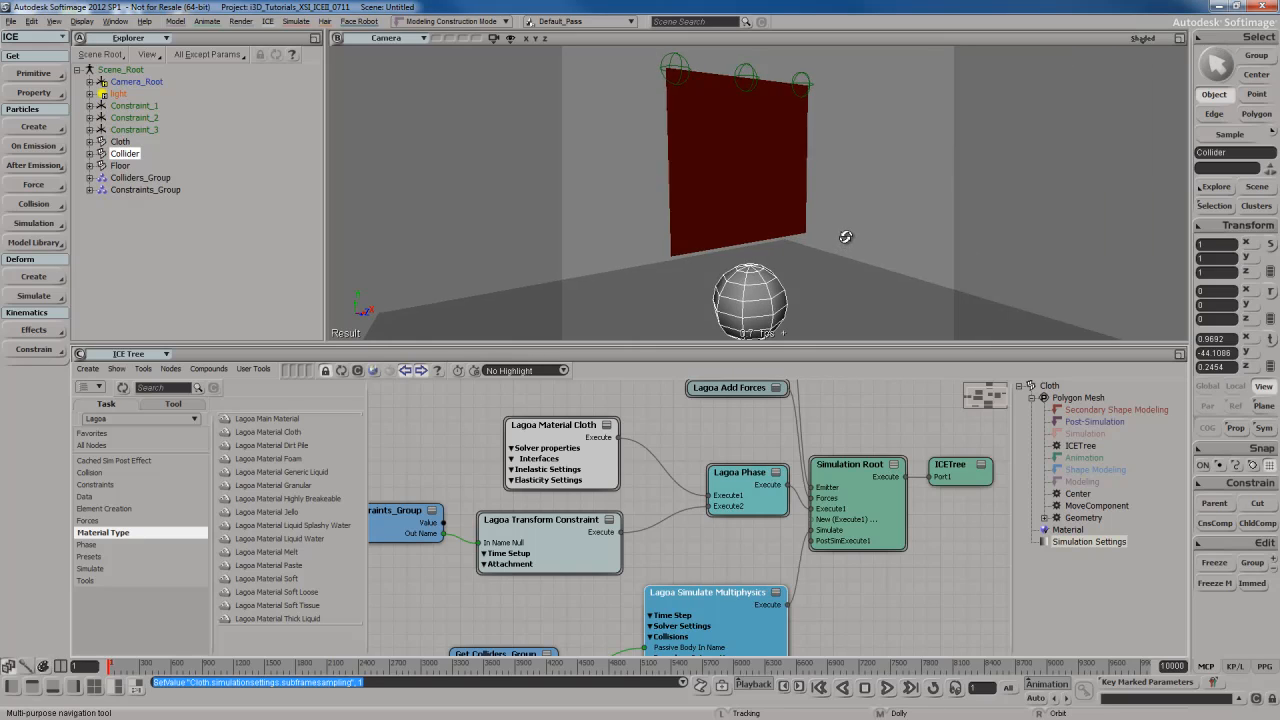
# Play the simulation and raise the collider sphere into the hanging cloth to about -6.3 in Y.
pyautogui.press('v')
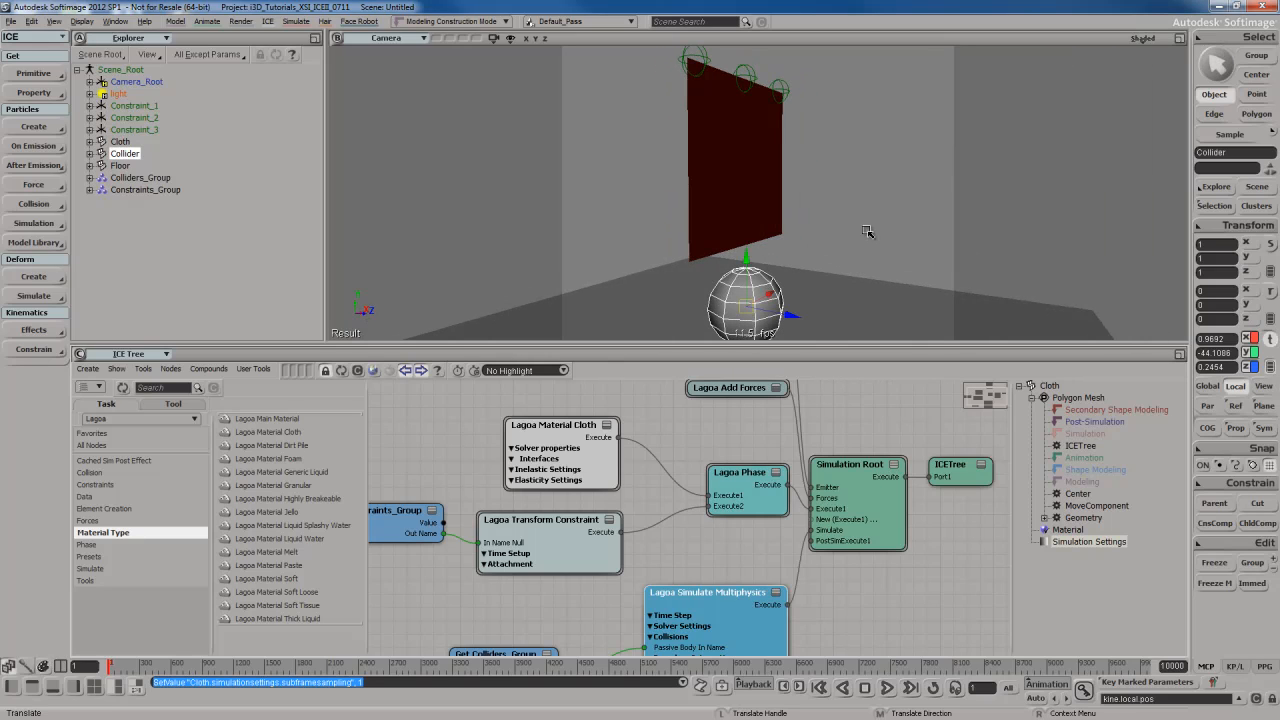
pyautogui.press('Up')
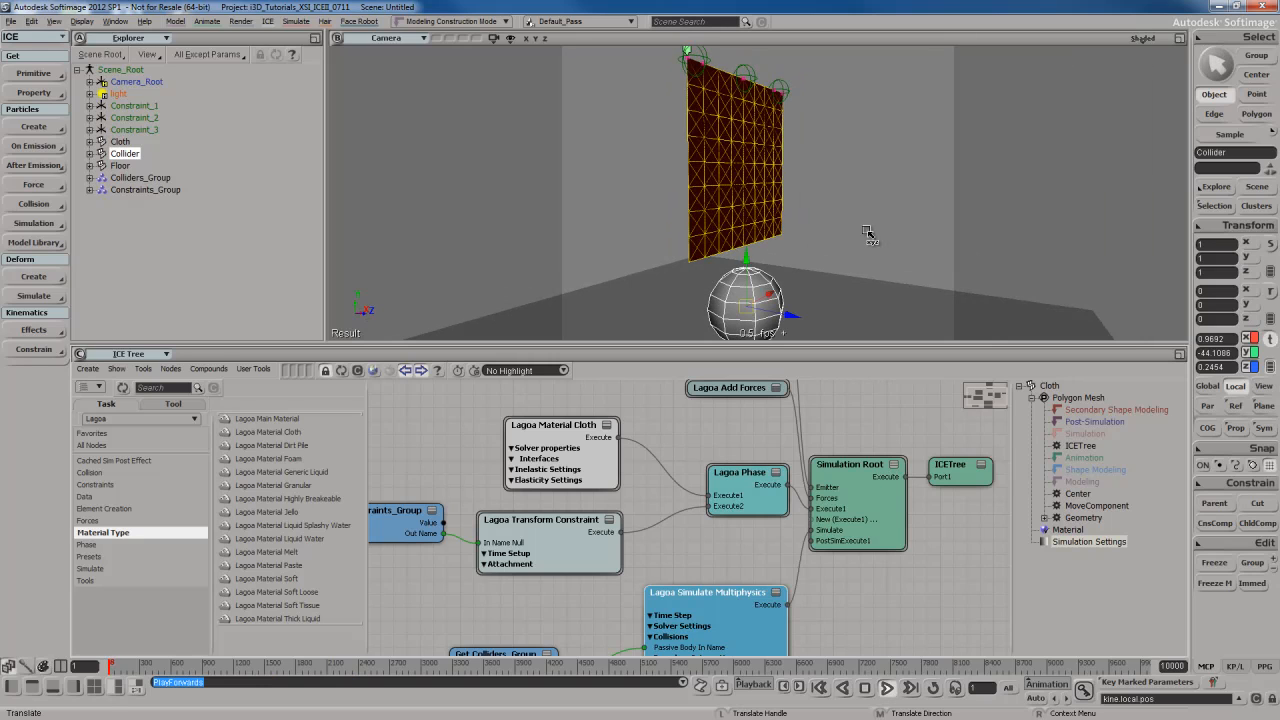
pyautogui.press('s')
pyautogui.moveTo(868, 232); pyautogui.dragTo(852, 225, button='right')
pyautogui.moveTo(853, 230)
pyautogui.mouseDown(button='middle')
pyautogui.moveTo(848, 136)
pyautogui.moveTo(846, 227)
pyautogui.mouseUp(button='middle')
pyautogui.press('s')
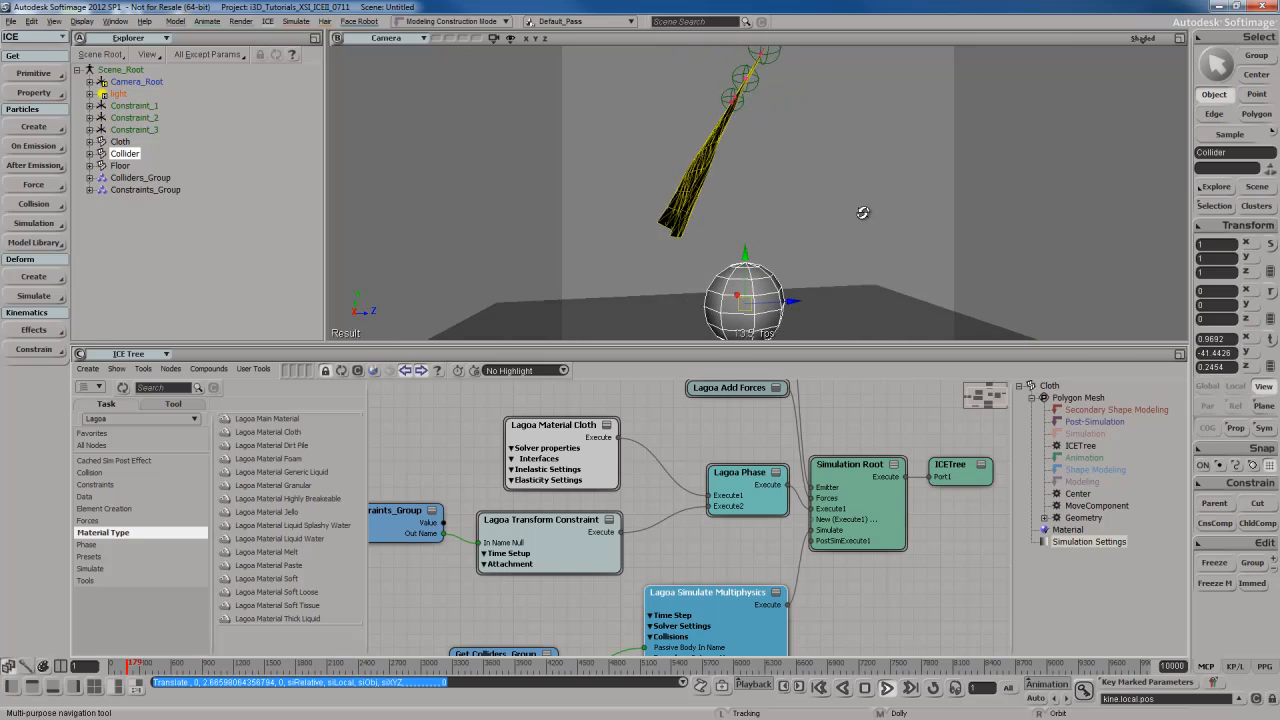
pyautogui.moveTo(835, 217); pyautogui.dragTo(839, 126, button='middle')
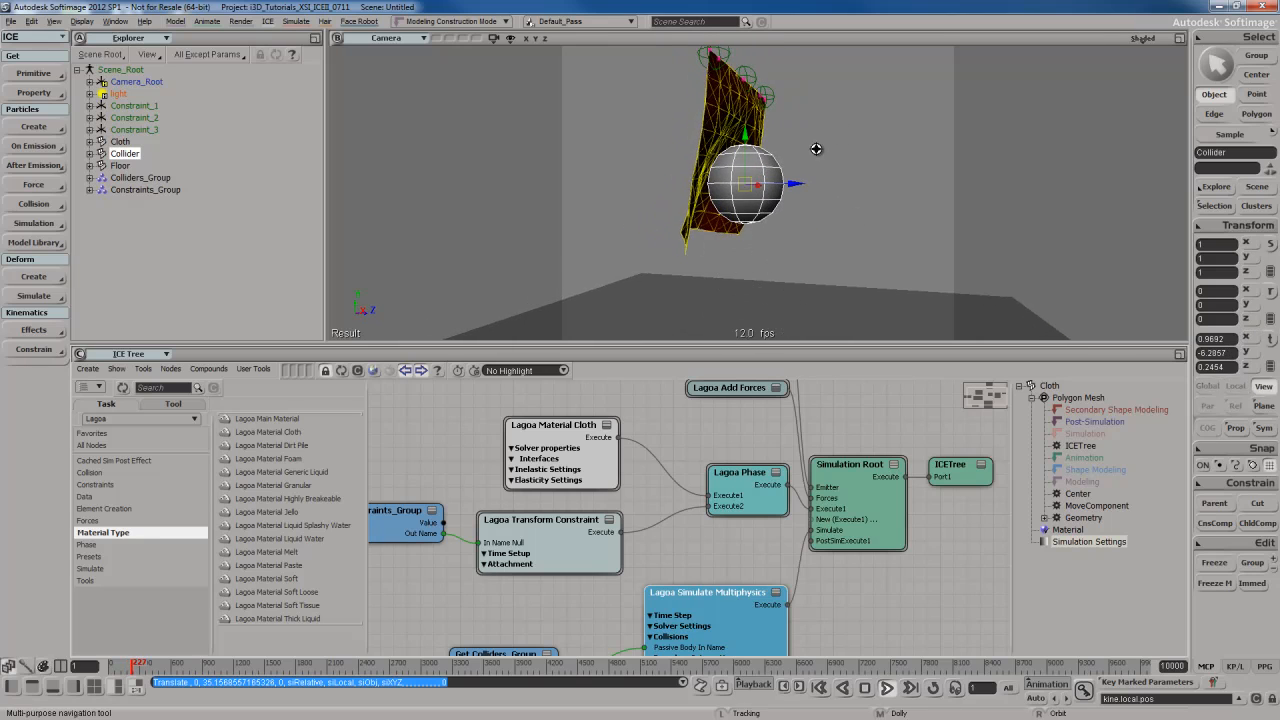
# Sweep the collider sphere through the cloth to about -57.9 in Z and back through to about 37.8 in Z.
pyautogui.moveTo(904, 152); pyautogui.dragTo(692, 139, button='middle')
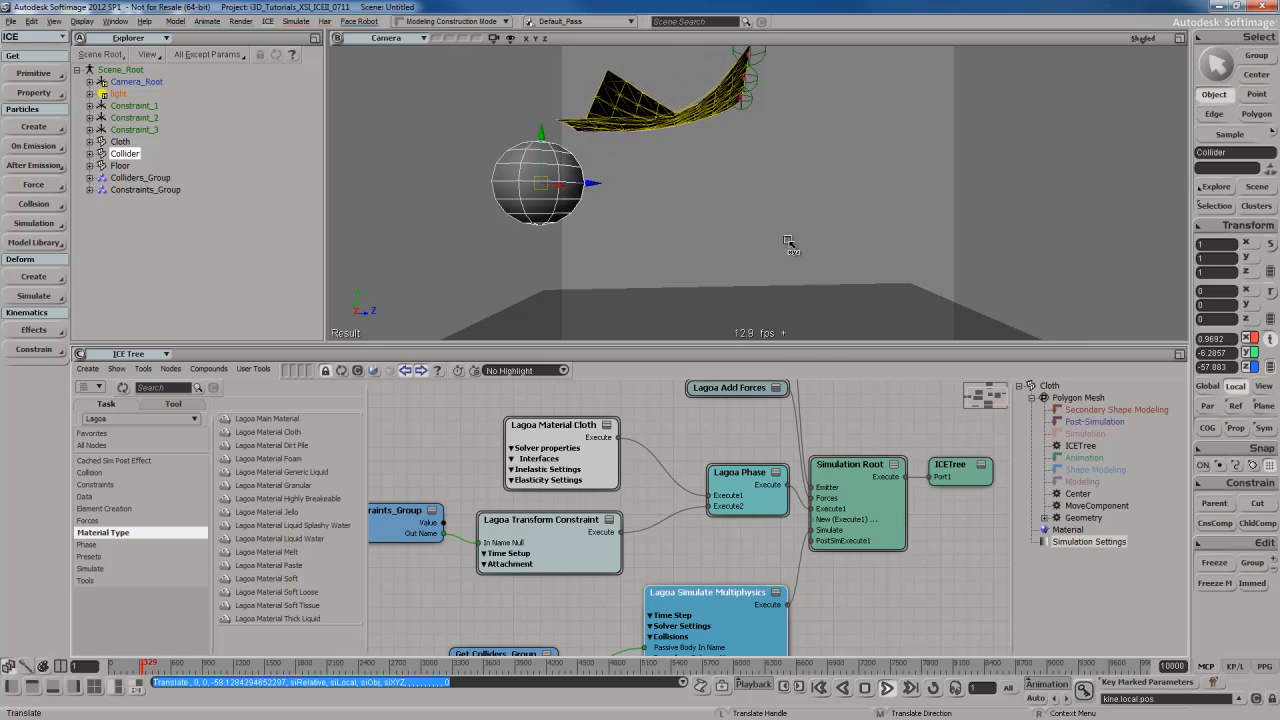
pyautogui.moveTo(720, 229); pyautogui.dragTo(670, 220, button='middle')
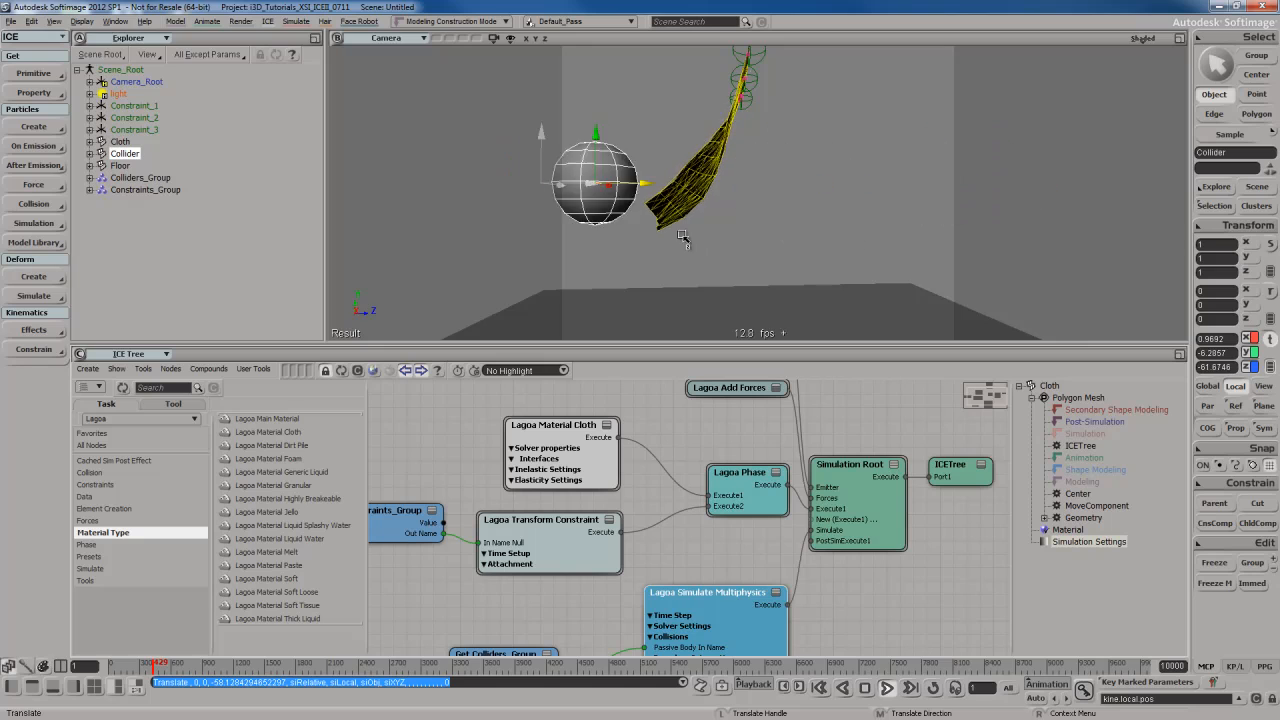
pyautogui.moveTo(890, 240); pyautogui.dragTo(1045, 243)
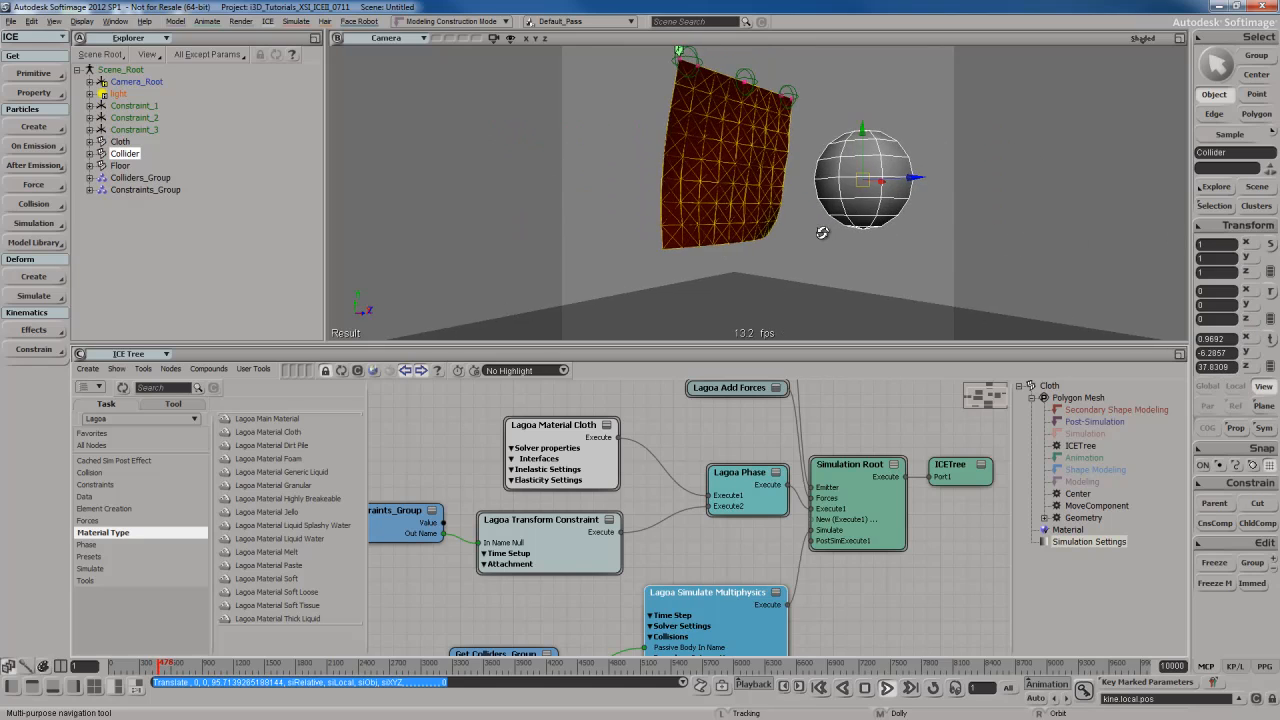
# Set the cloth's subframe sampling to 3 in its Simulation Settings.
pyautogui.press('space')
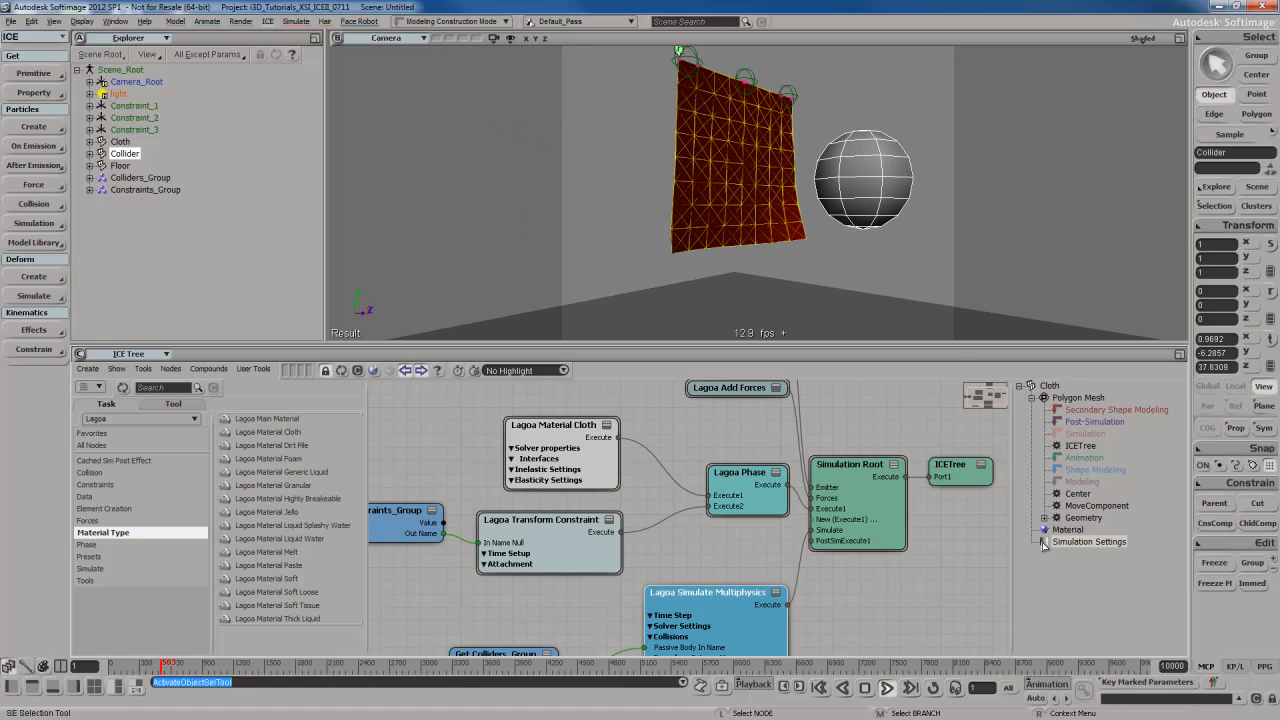
pyautogui.click(1088, 541)
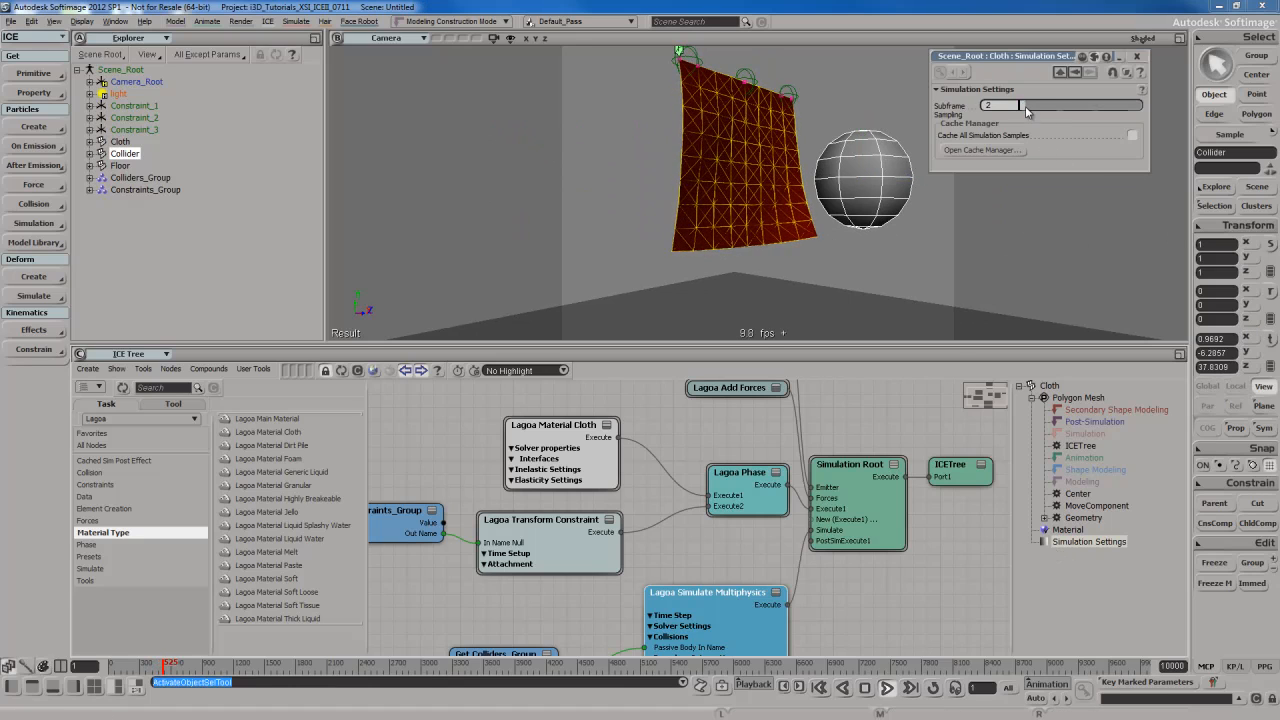
pyautogui.moveTo(1025, 106); pyautogui.dragTo(1028, 105)
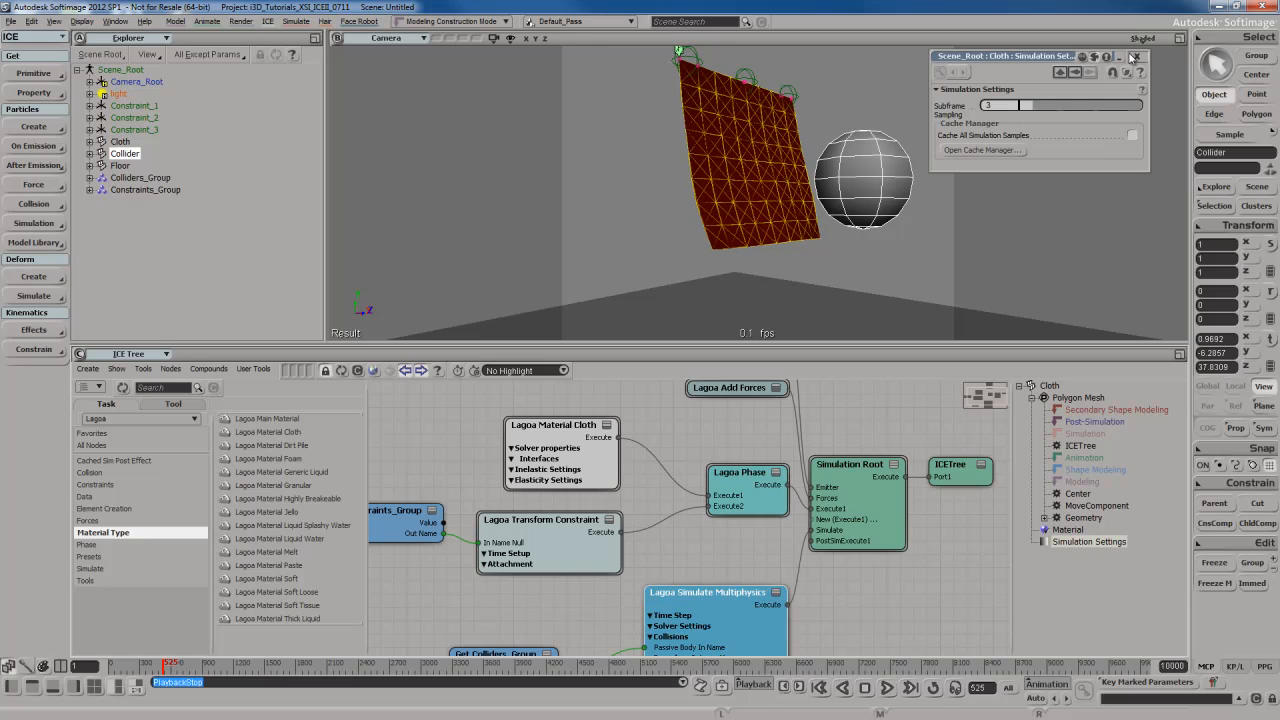
pyautogui.click(1141, 57)
# Replay the simulation from the first frame and push the collider sphere quickly through the cloth to about -63.2 in Z.
pyautogui.press('s')
pyautogui.moveTo(907, 213); pyautogui.dragTo(872, 255, button='right')
pyautogui.press('Home')
pyautogui.press('s')
pyautogui.press('v')
pyautogui.moveTo(866, 258); pyautogui.dragTo(787, 247)
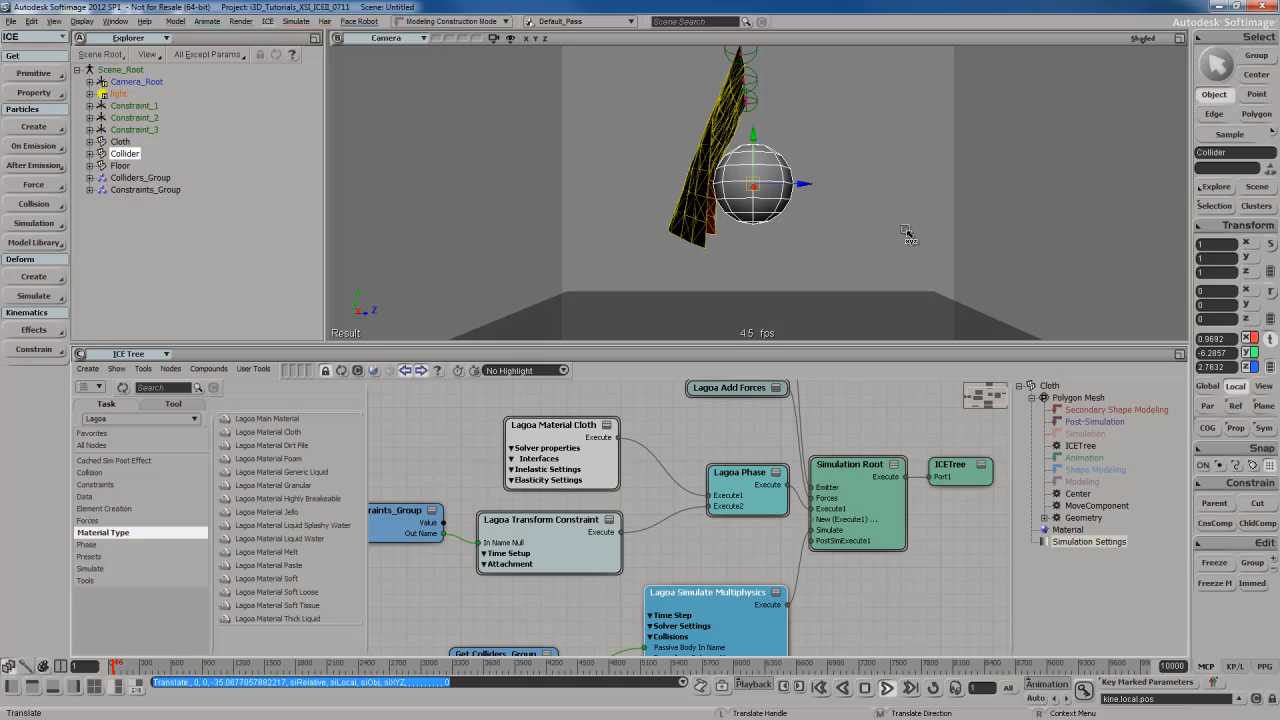
pyautogui.moveTo(897, 232); pyautogui.dragTo(687, 246)
pyautogui.press('s')
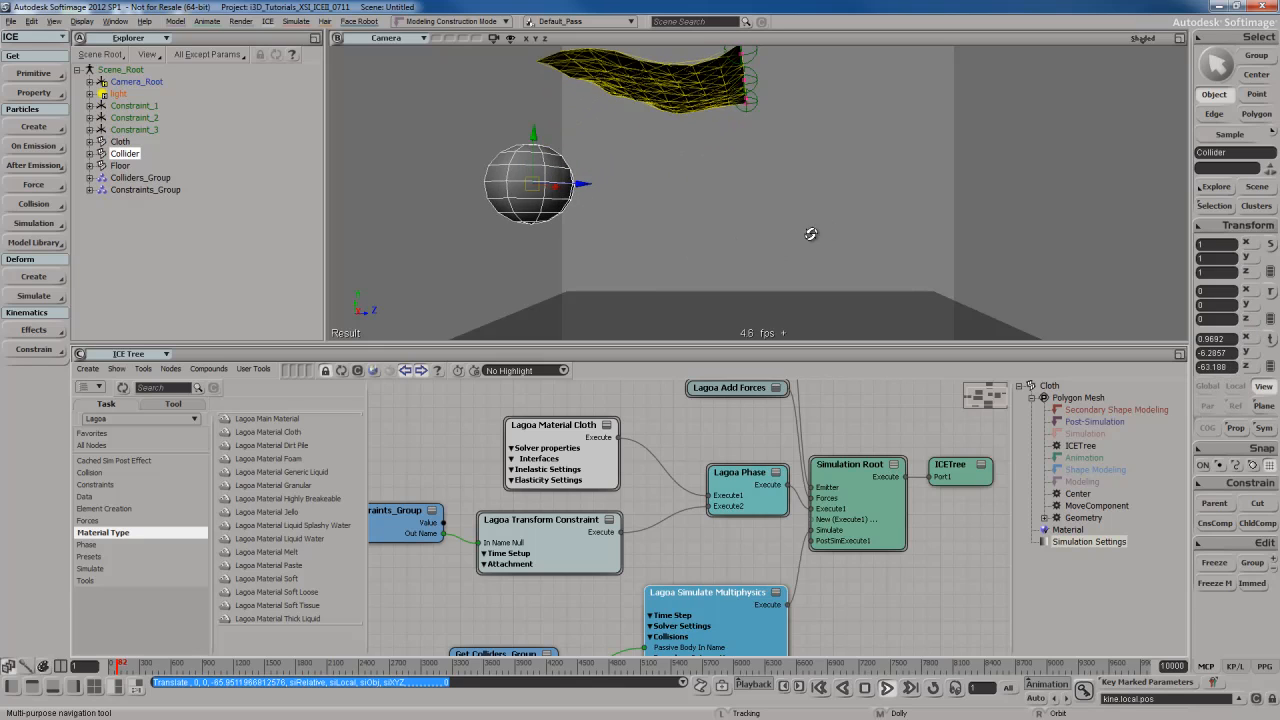
pyautogui.moveTo(811, 234); pyautogui.dragTo(737, 191, button='right')
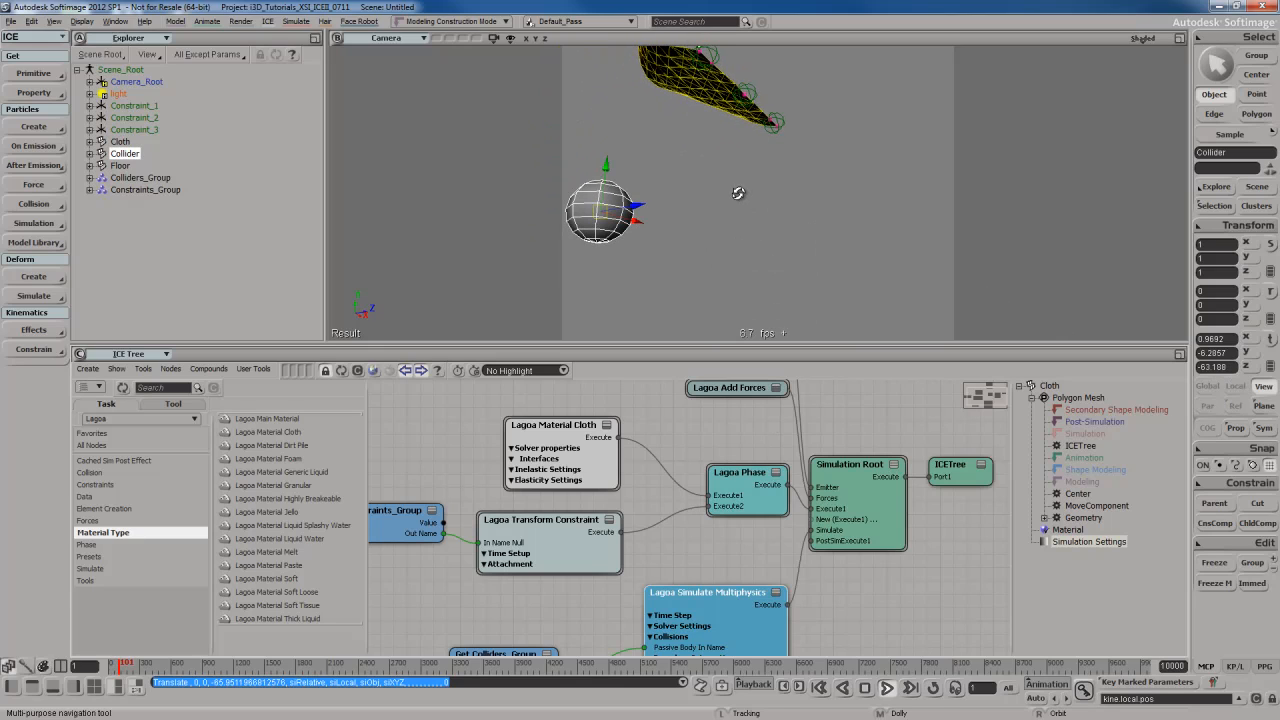
# Rewind to the first frame and set the cloth's subframe sampling back to 1.
pyautogui.press('v')
pyautogui.click(1043, 542)
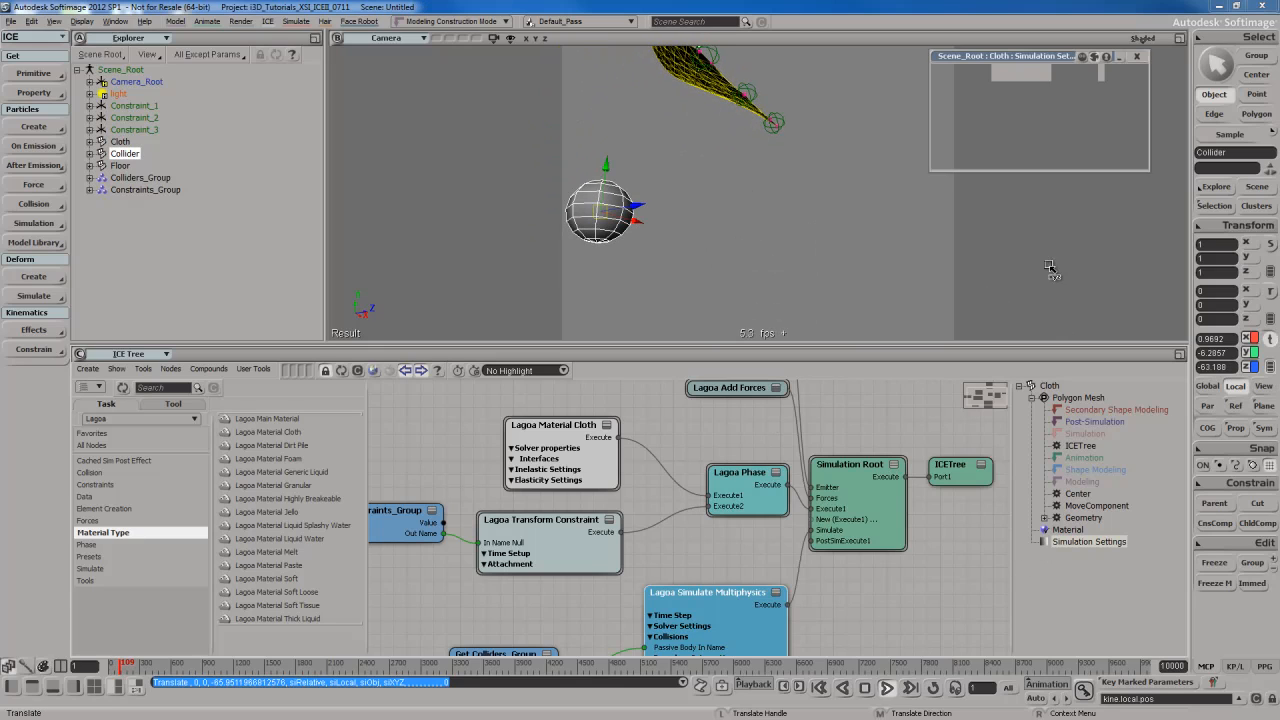
pyautogui.press('space')
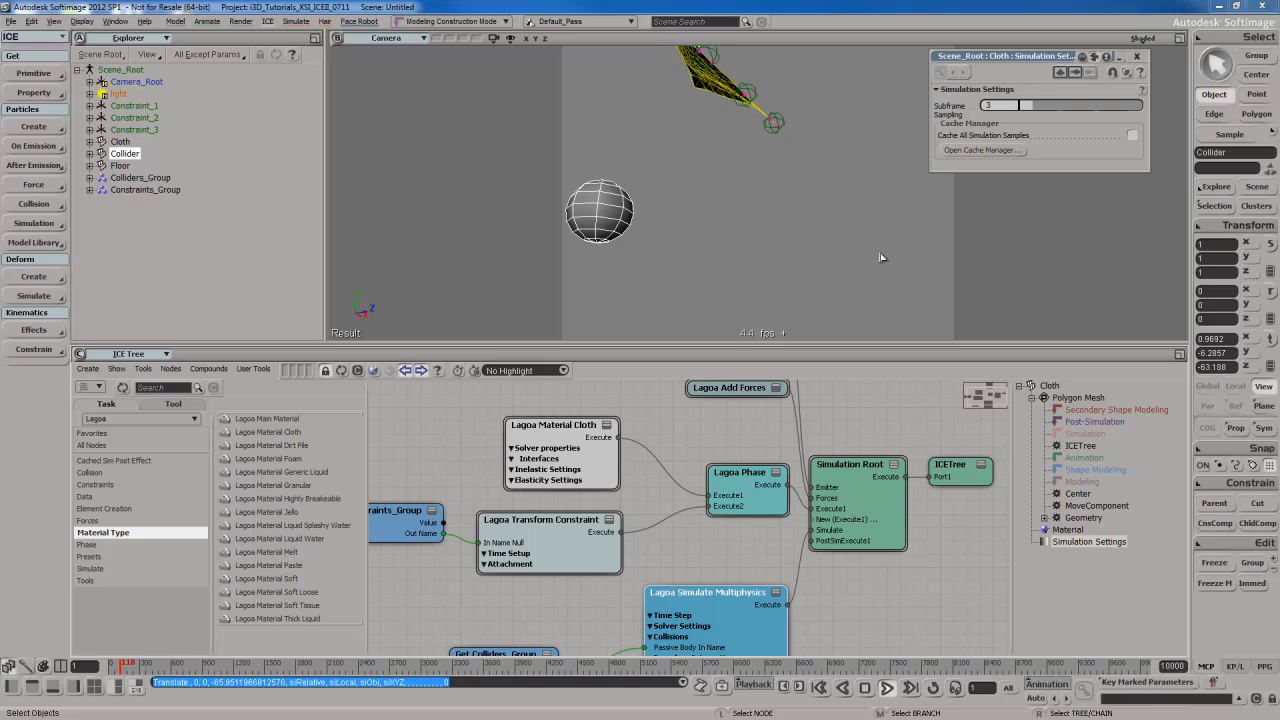
pyautogui.hotkey('shift', ',')
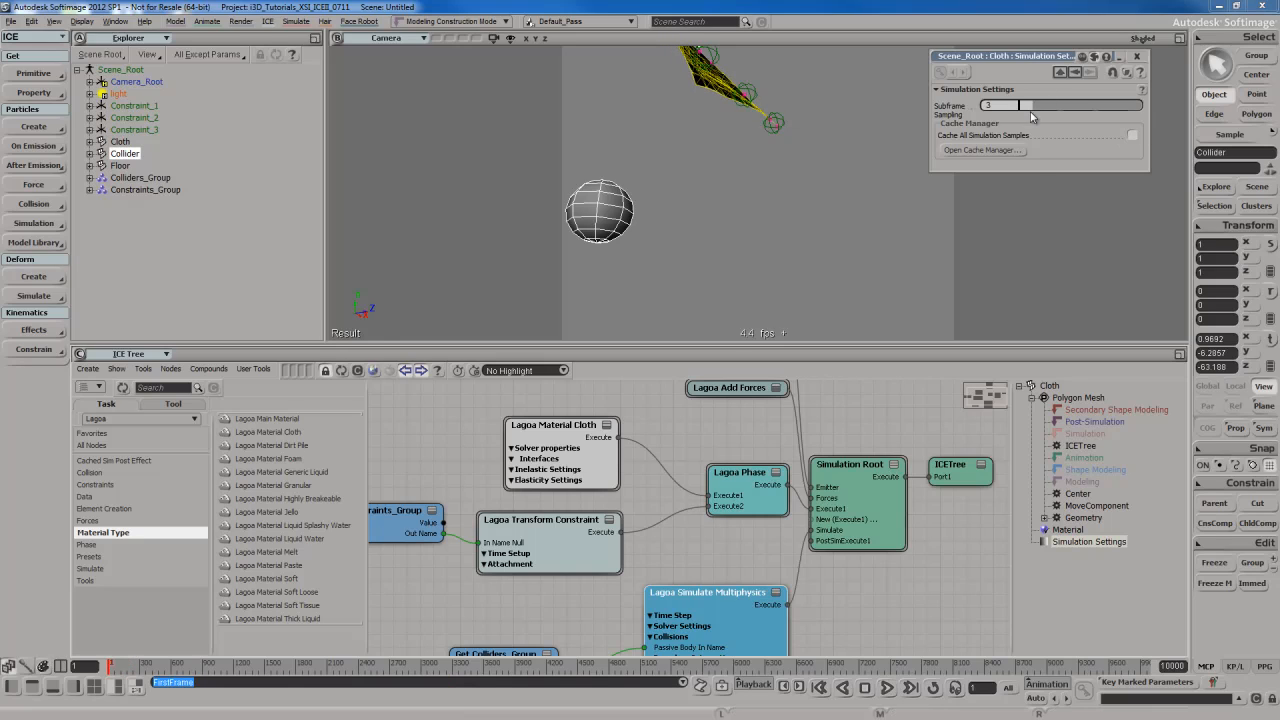
pyautogui.moveTo(1029, 105); pyautogui.dragTo(1010, 104)
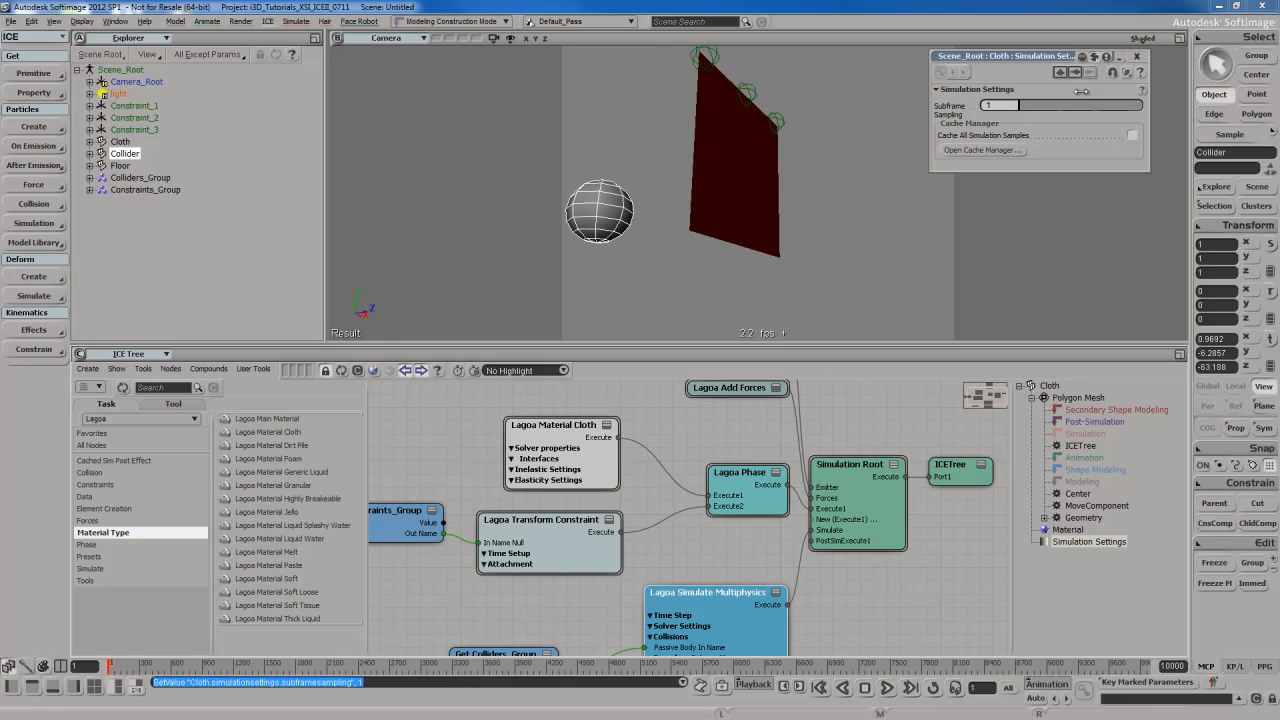
pyautogui.click(1147, 56)
# Move the collider sphere back below the cloth to about -42.8 in Y and -0.08 in Z.
pyautogui.press('s')
pyautogui.moveTo(837, 163); pyautogui.dragTo(862, 210, button='right')
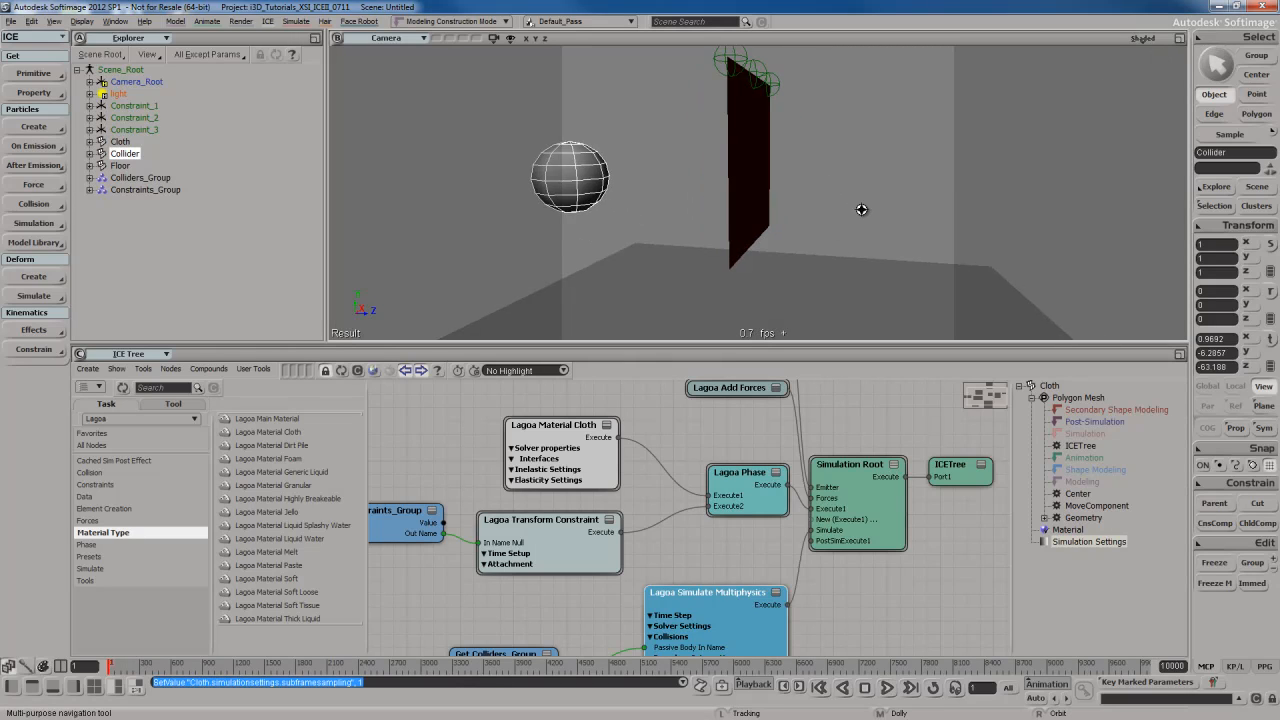
pyautogui.moveTo(862, 210); pyautogui.dragTo(846, 226, button='middle')
pyautogui.press('v')
pyautogui.press('s')
pyautogui.moveTo(846, 226); pyautogui.dragTo(826, 231, button='right')
pyautogui.press('v')
pyautogui.moveTo(826, 231); pyautogui.dragTo(866, 217, button='middle')
pyautogui.moveTo(866, 217); pyautogui.dragTo(862, 201, button='right')
# Play the simulation, lower the collider sphere to about -50.4 in Y, and rewind to the first frame.
pyautogui.press('Up')
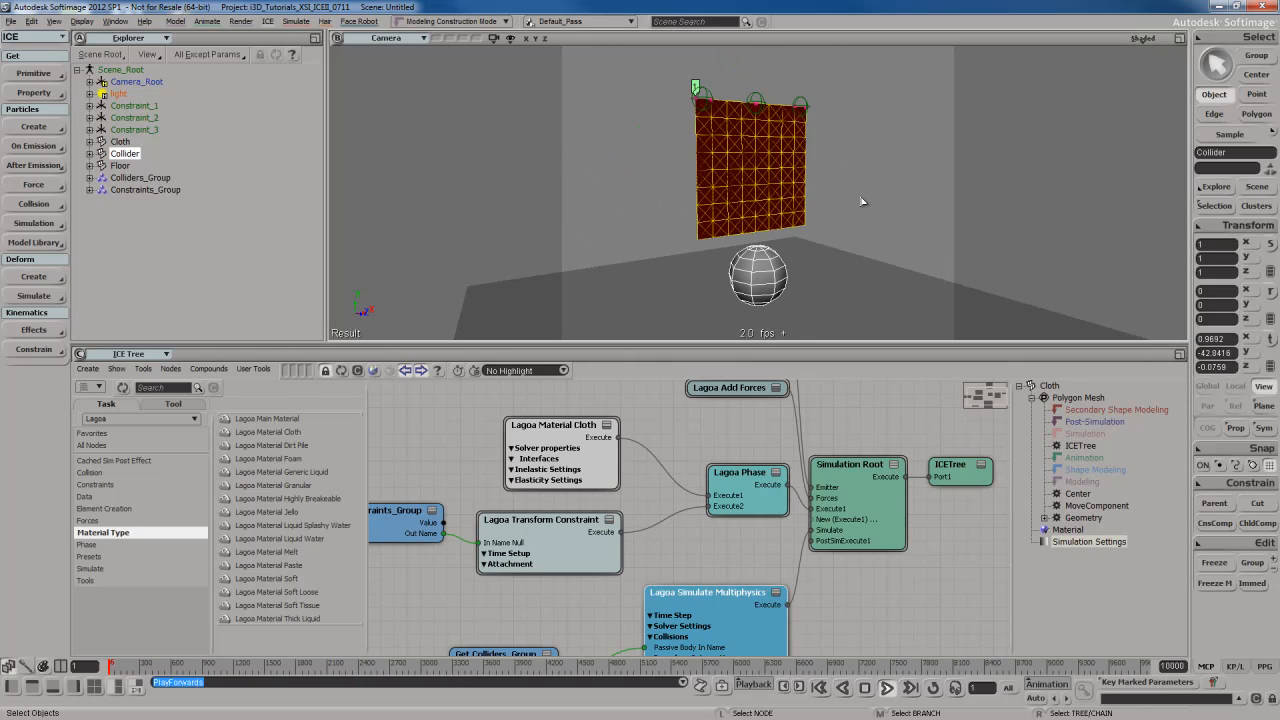
pyautogui.press('v')
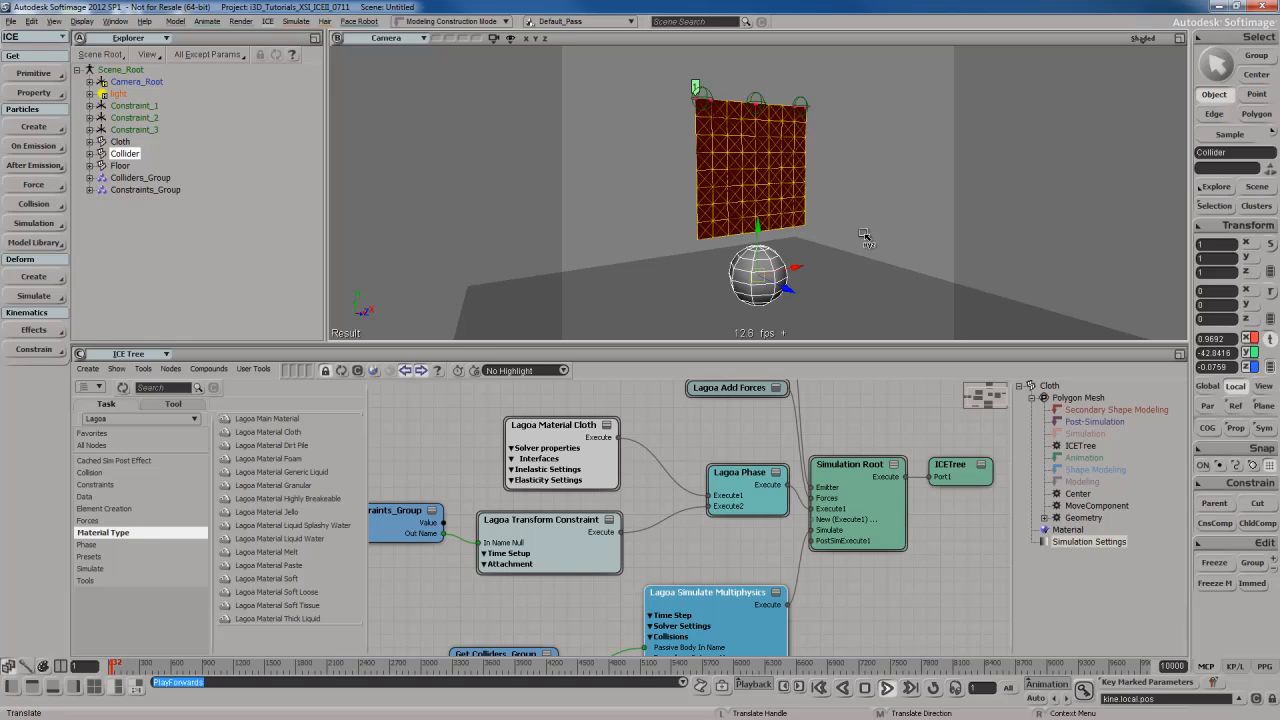
pyautogui.moveTo(864, 236)
pyautogui.mouseDown()
pyautogui.moveTo(860, 186)
pyautogui.moveTo(850, 248)
pyautogui.mouseUp()
pyautogui.press('s')
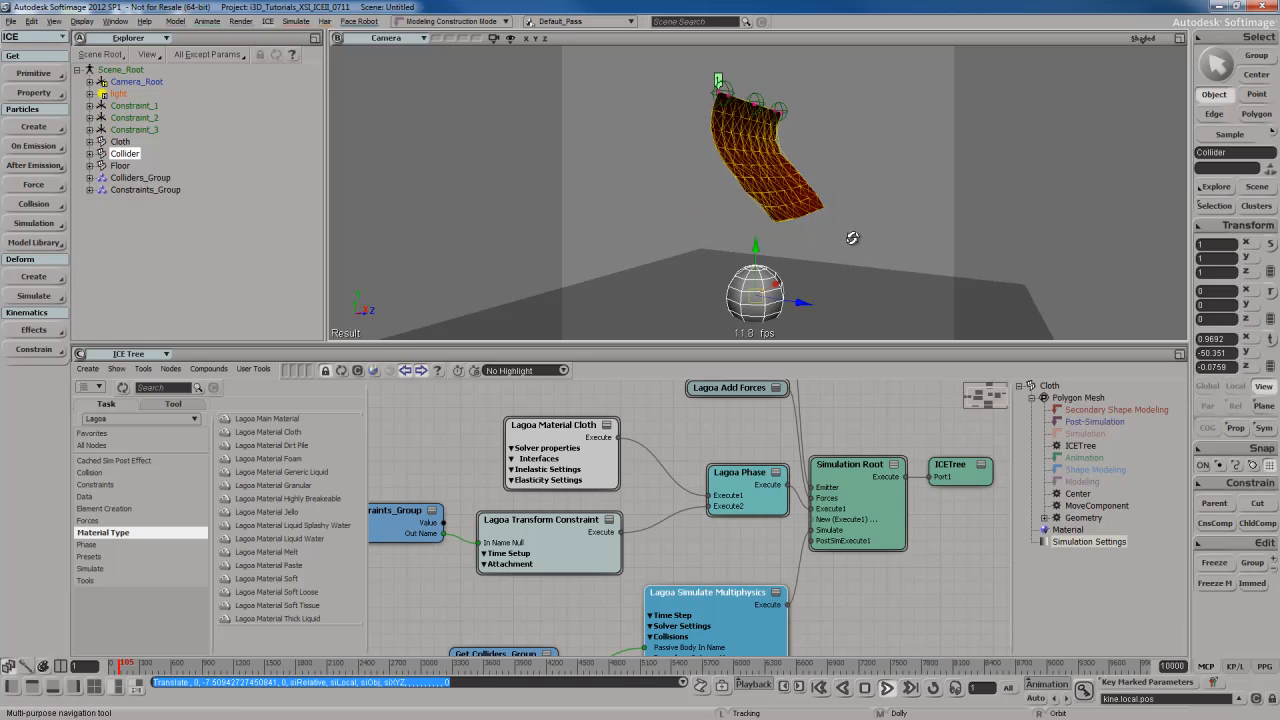
pyautogui.moveTo(852, 238)
pyautogui.mouseDown(button='right')
pyautogui.moveTo(880, 238)
pyautogui.moveTo(837, 238)
pyautogui.moveTo(864, 222)
pyautogui.mouseUp(button='right')
pyautogui.press('Up')
pyautogui.press('Home')
pyautogui.press('s')
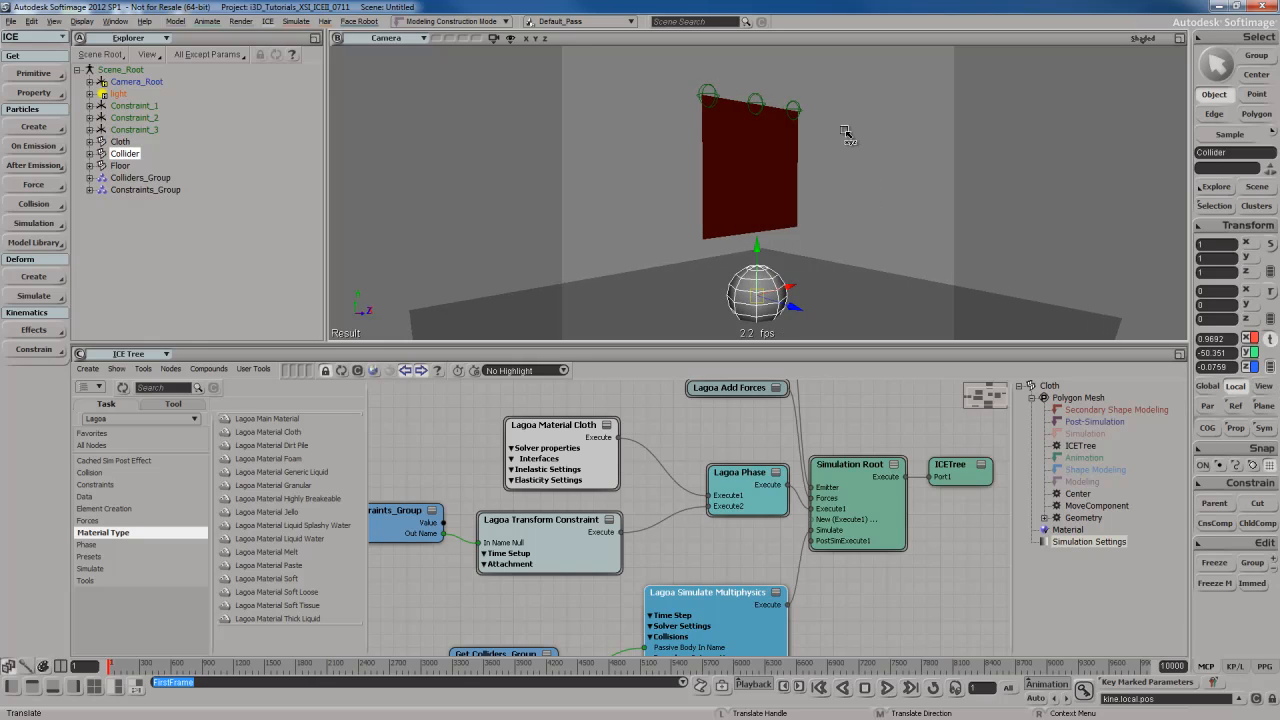
# Review the inelastic and elasticity settings of the Lagoa Material Cloth node, and deselect the collider sphere.
pyautogui.press('space')
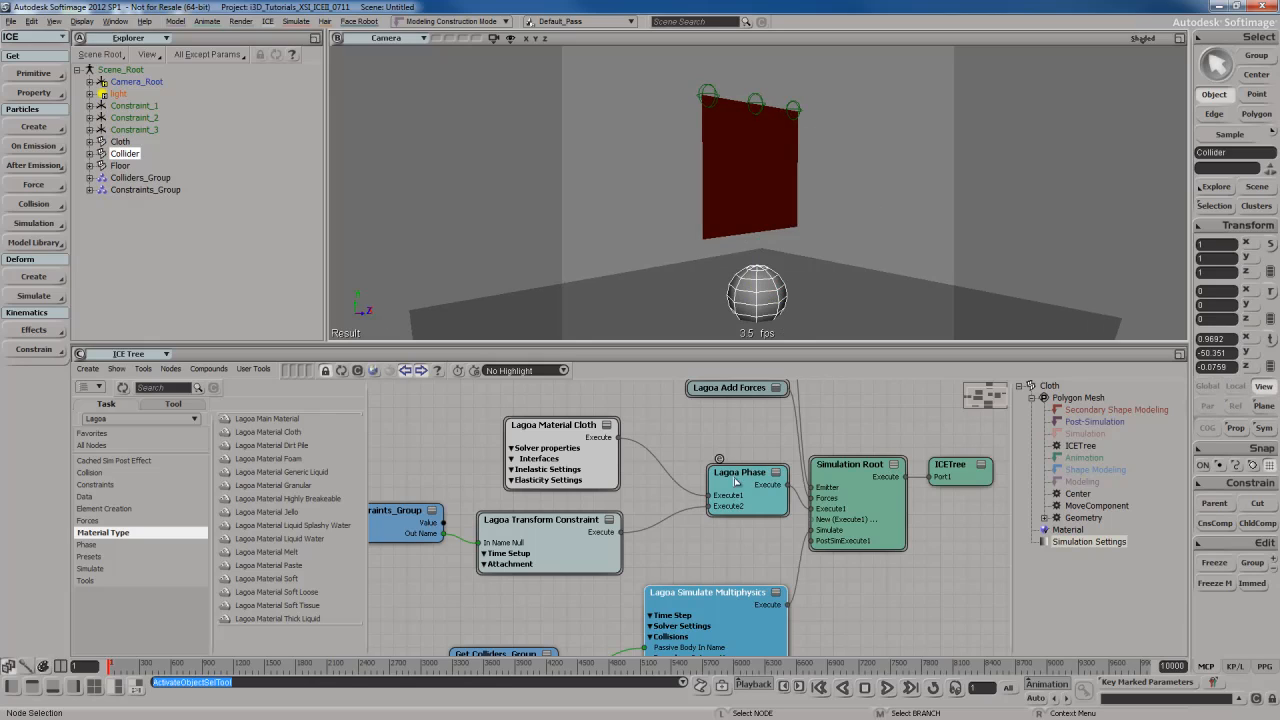
pyautogui.doubleClick(605, 467)
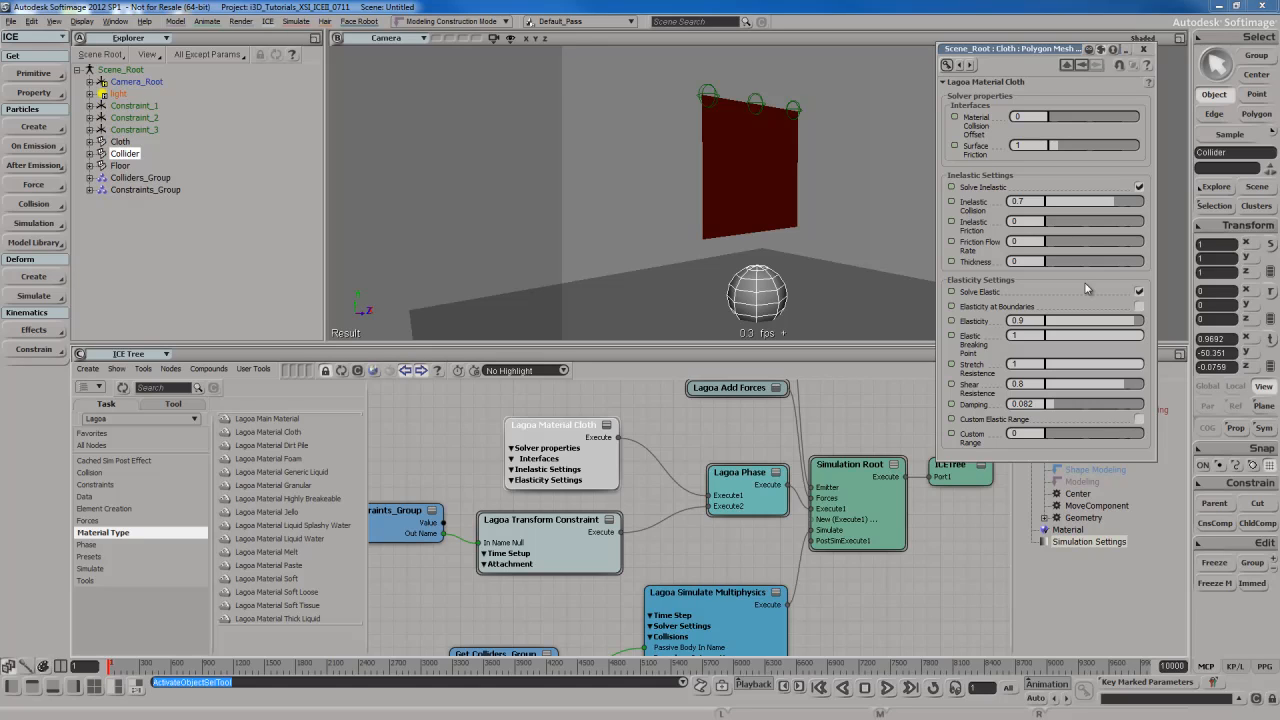
pyautogui.click(1144, 49)
pyautogui.click(880, 215)
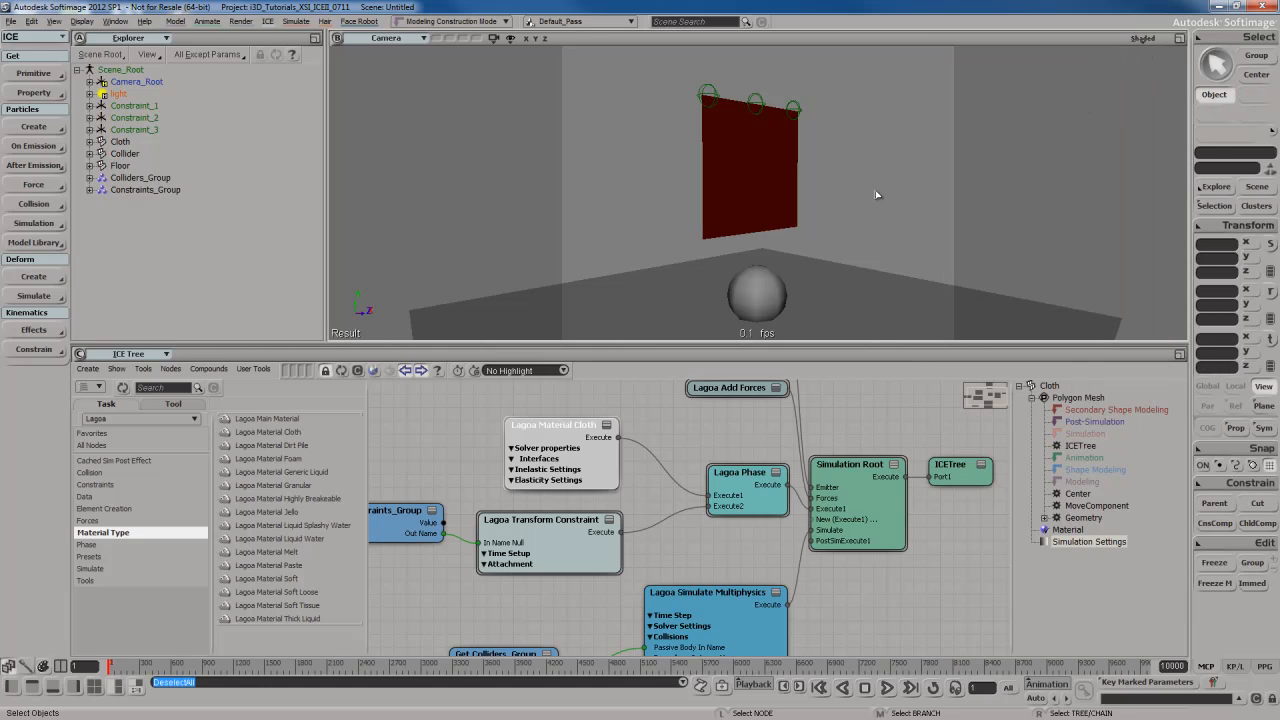